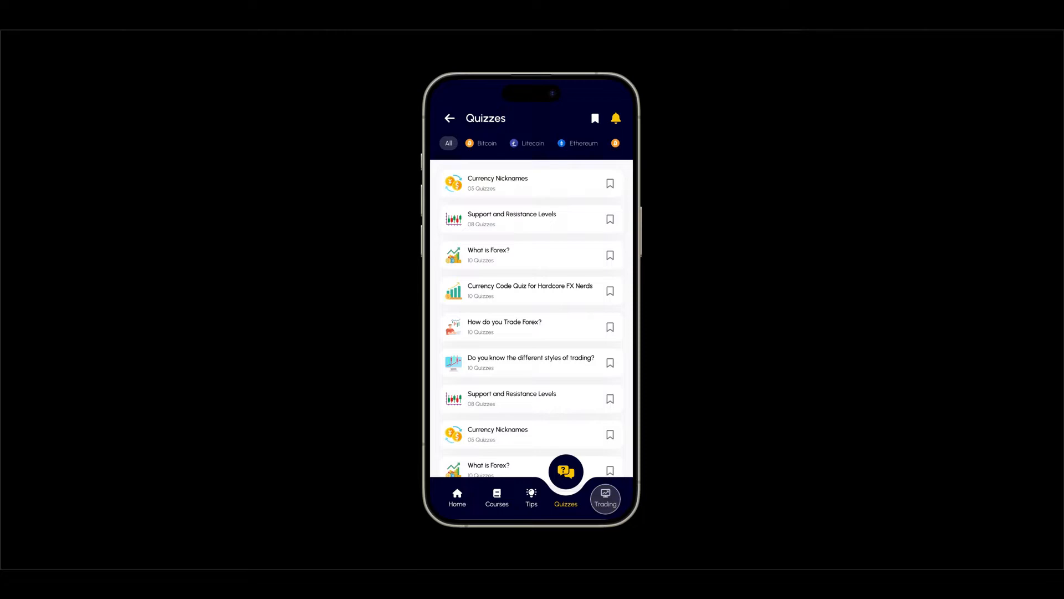
Preview the Trading section in the mobile app prototype.
left_click(605, 499)
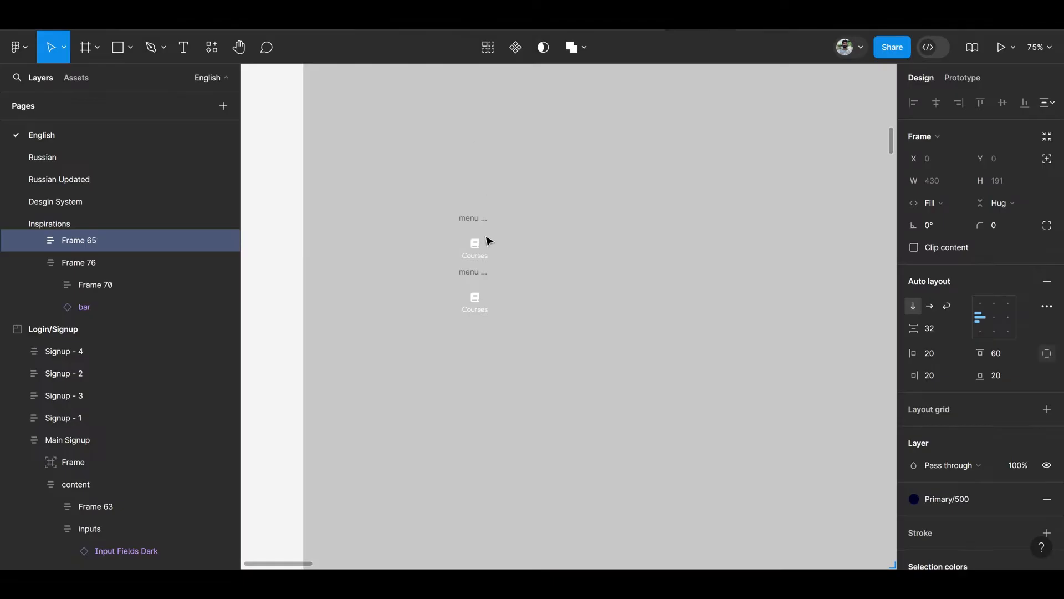
Combine the two Courses menu item frames into one component set.
scroll(490, 241, "up", 3)
left_click(453, 288)
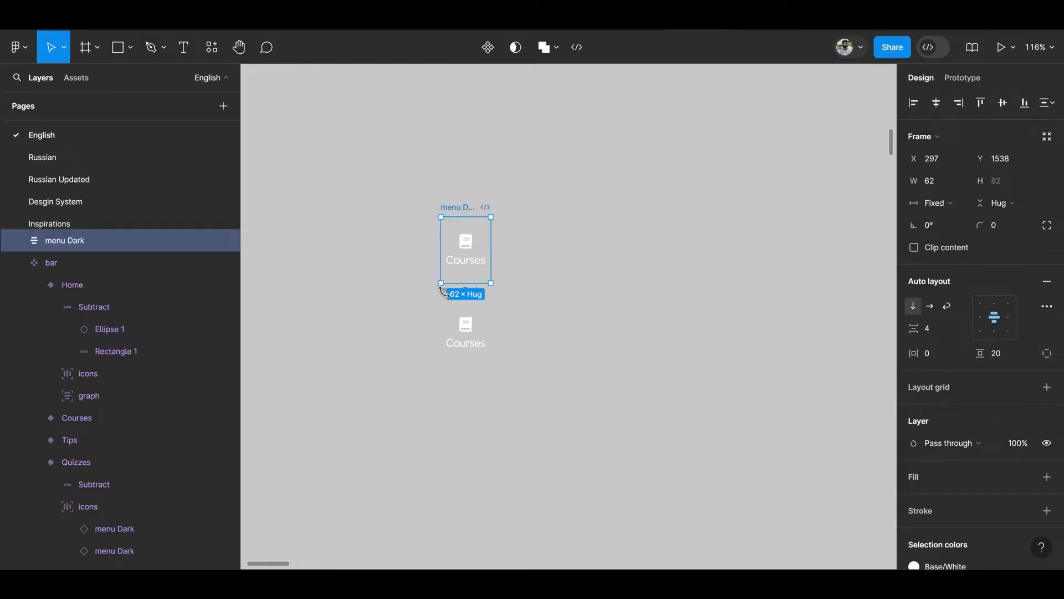
scroll(443, 291, "up", 3)
left_click(443, 293, "shift")
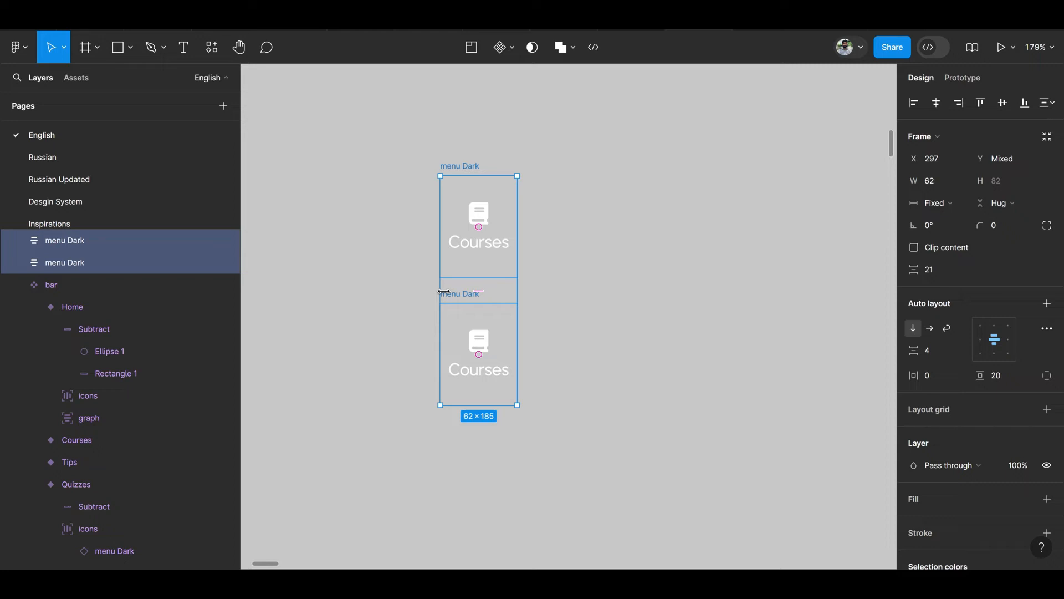
left_click(509, 51)
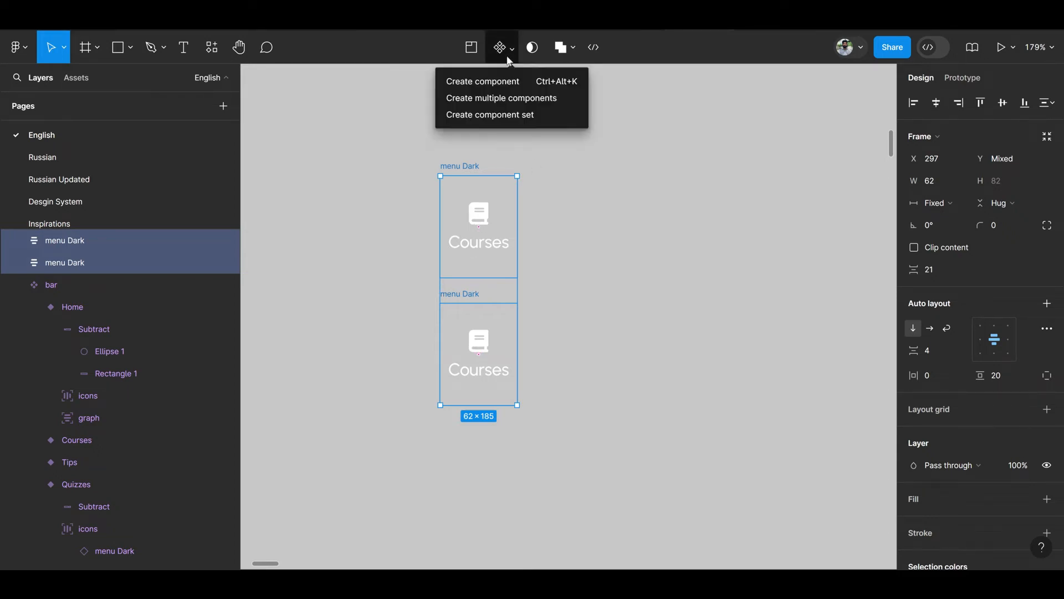
left_click(501, 114)
Set the Property 1 value to Off for the upper Courses variant and On for the lower one.
left_click(495, 221)
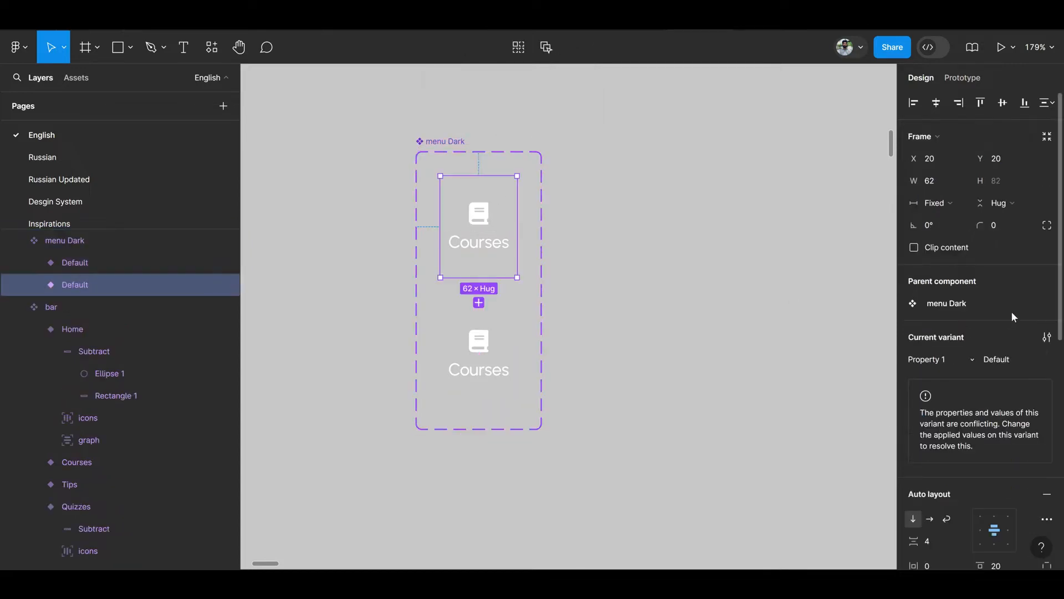
left_click(1007, 360)
key("Return")
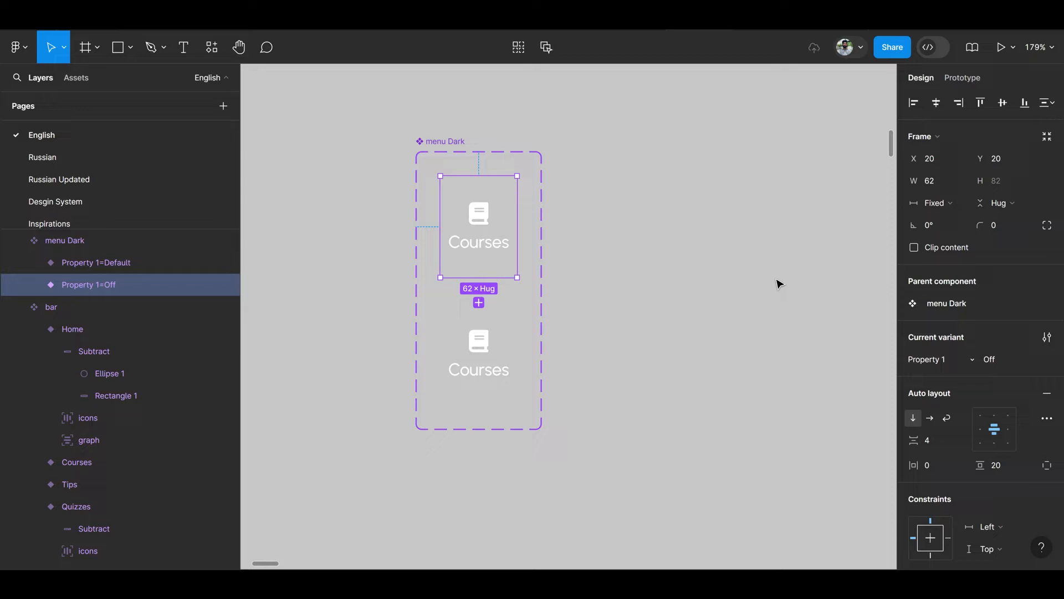
left_click(513, 370)
key("Return")
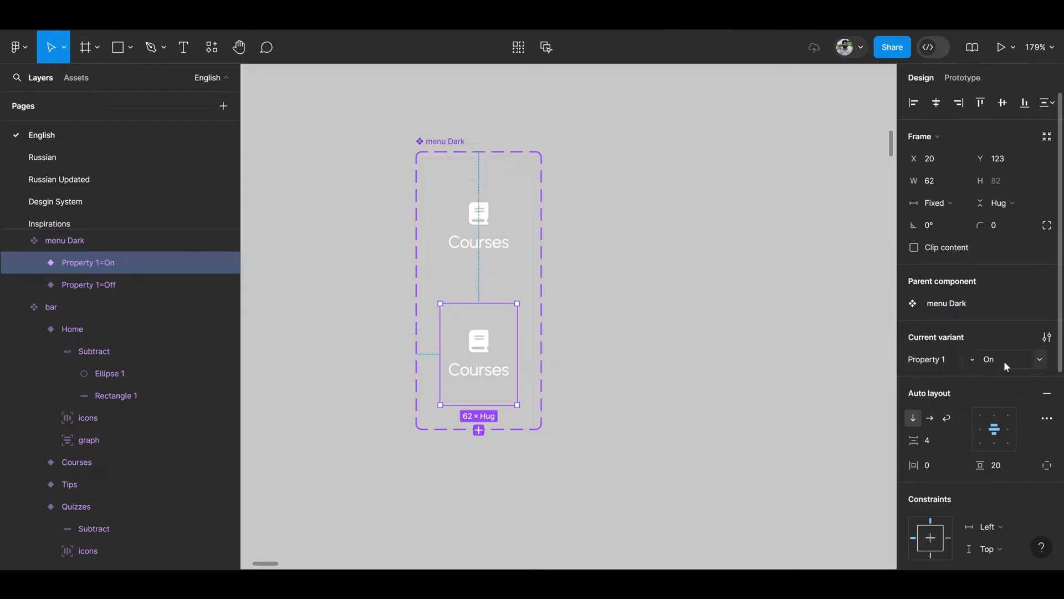
Recolour the icon and text of the On variant with the Golden Color style.
scroll(936, 462, "down", 6)
left_click(914, 449)
left_click(782, 408)
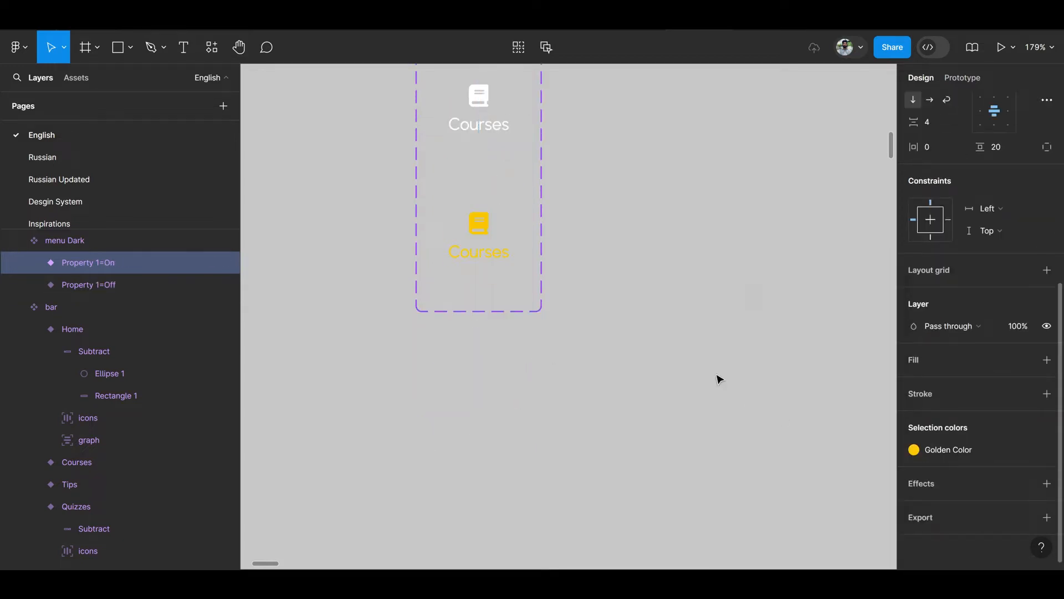
left_click(717, 375)
scroll(672, 238, "down", 5)
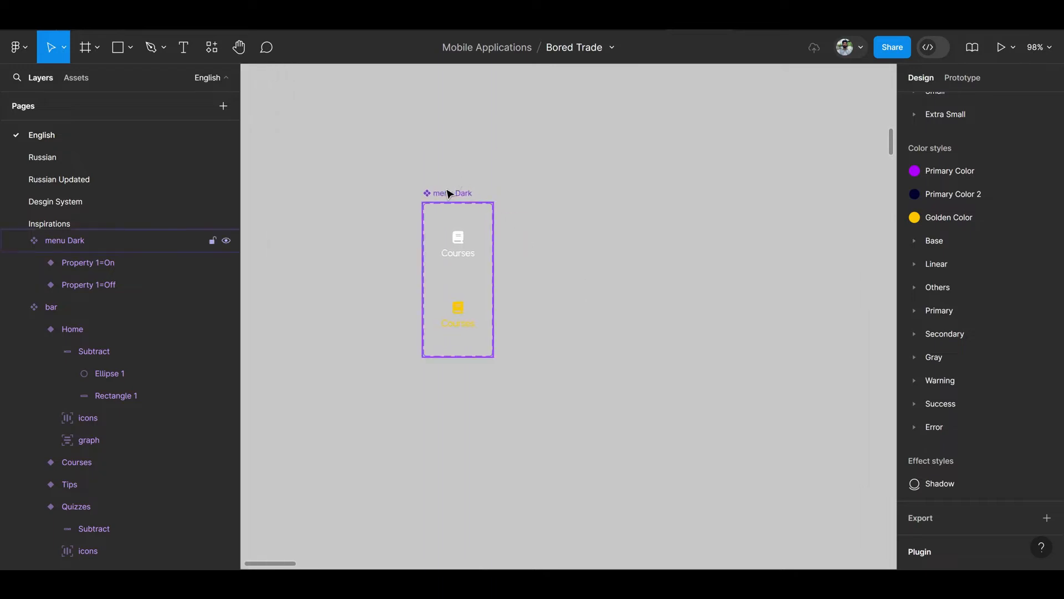
left_click(449, 192)
left_click(452, 255)
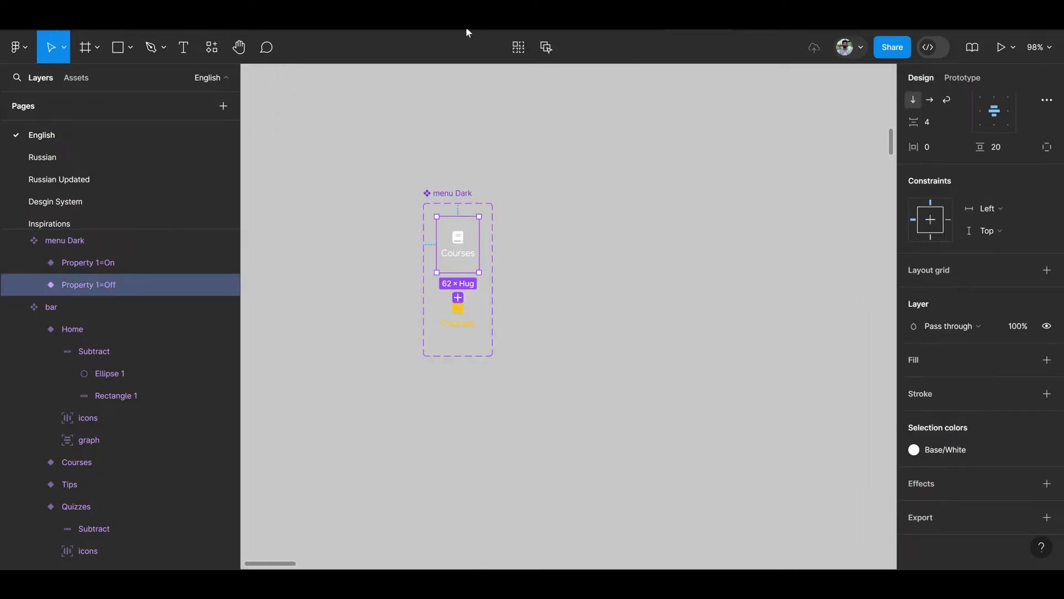
Draw a rectangle beside the menu Dark component set and set its size to 430 × 90.
scroll(469, 32, "down", 2)
left_click(118, 47)
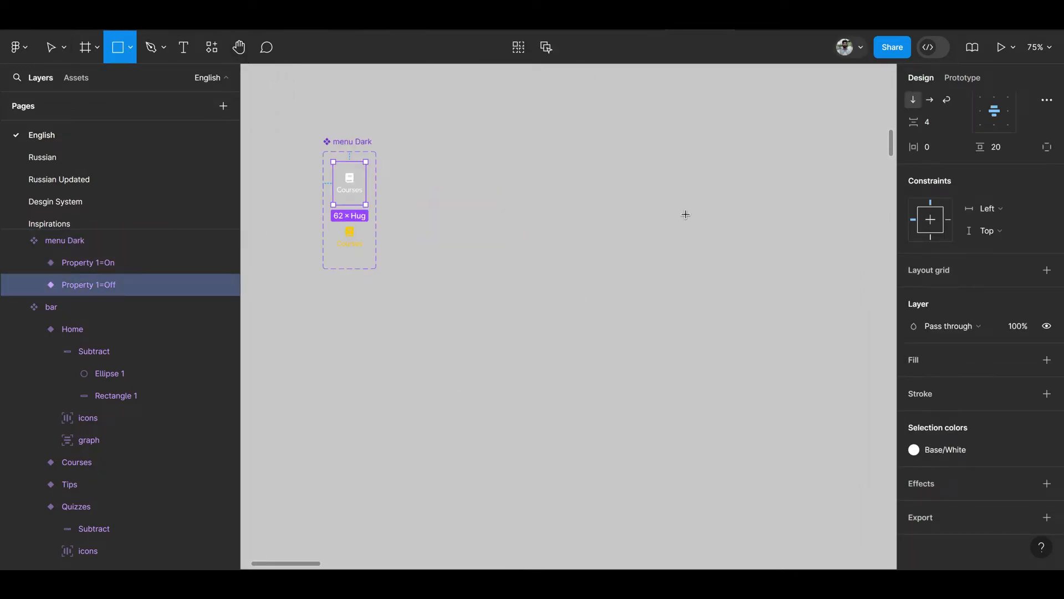
left_click_drag(493, 171, 695, 220)
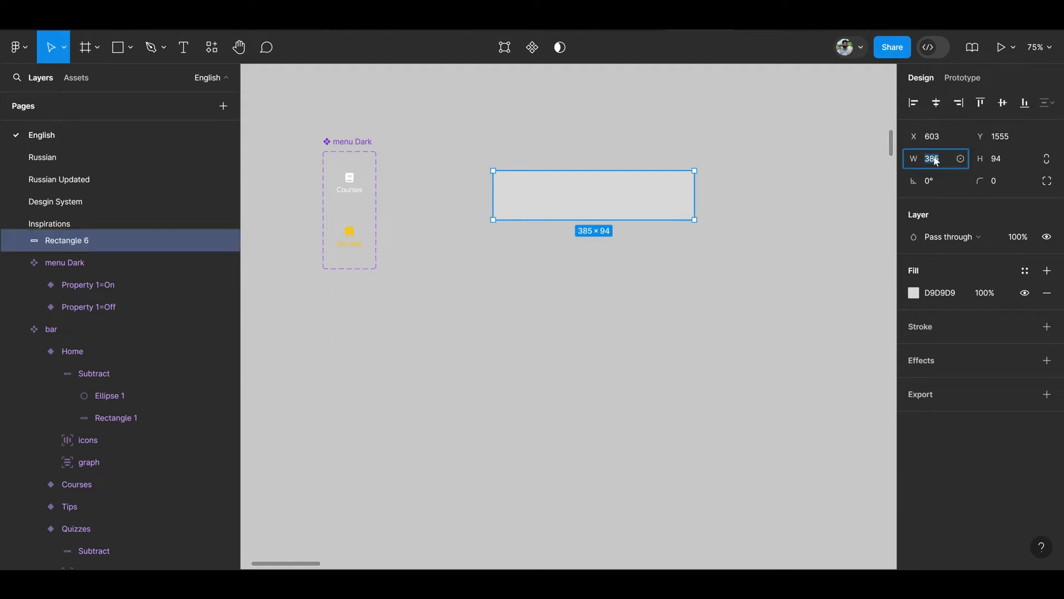
key("Tab")
type("90")
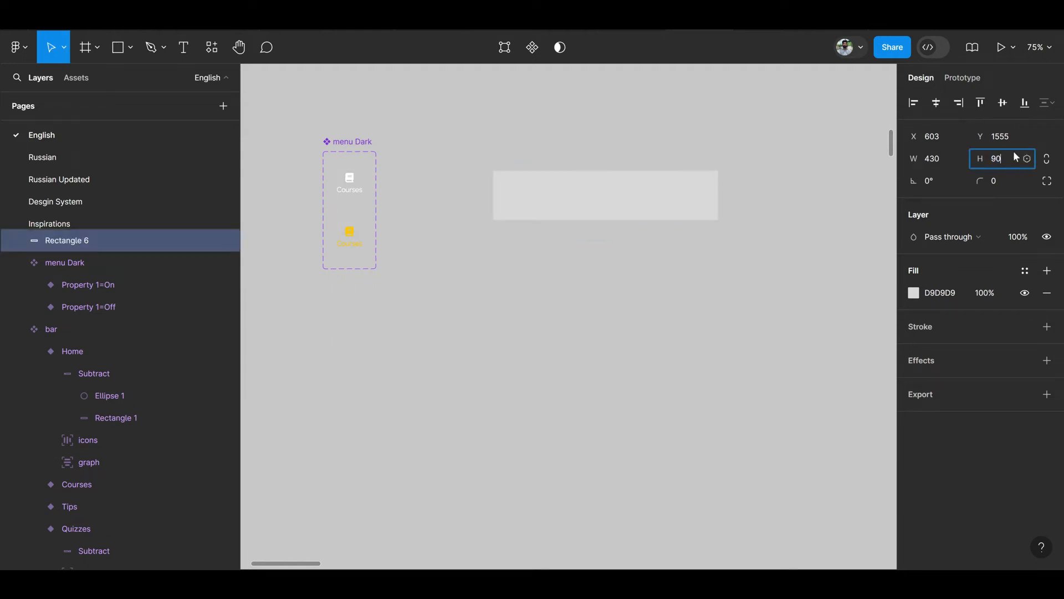
key("Return")
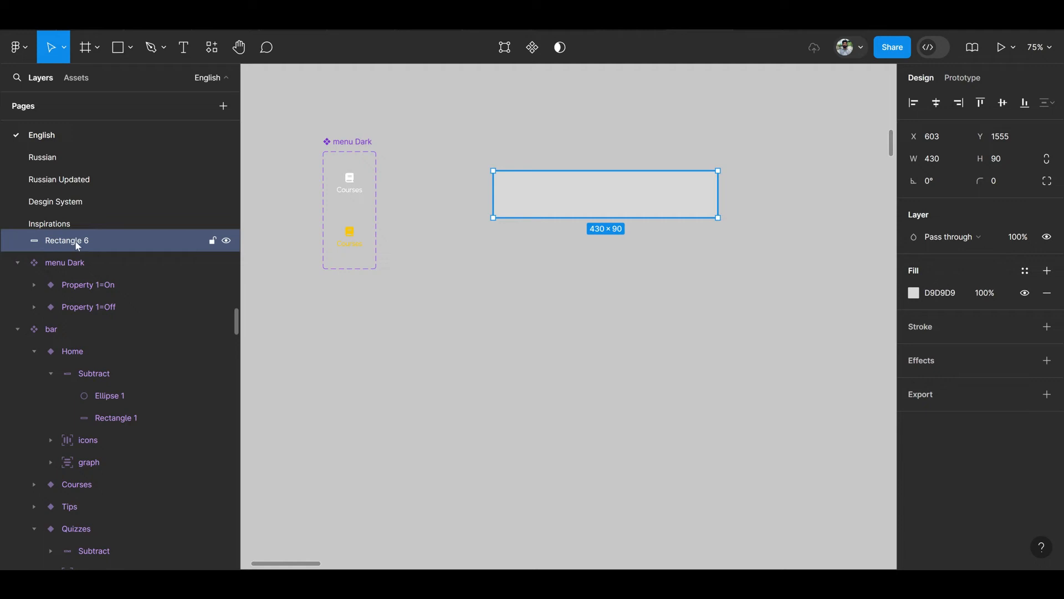
Rename the new rectangle's layer as Background.
double_click(76, 240)
type("Background")
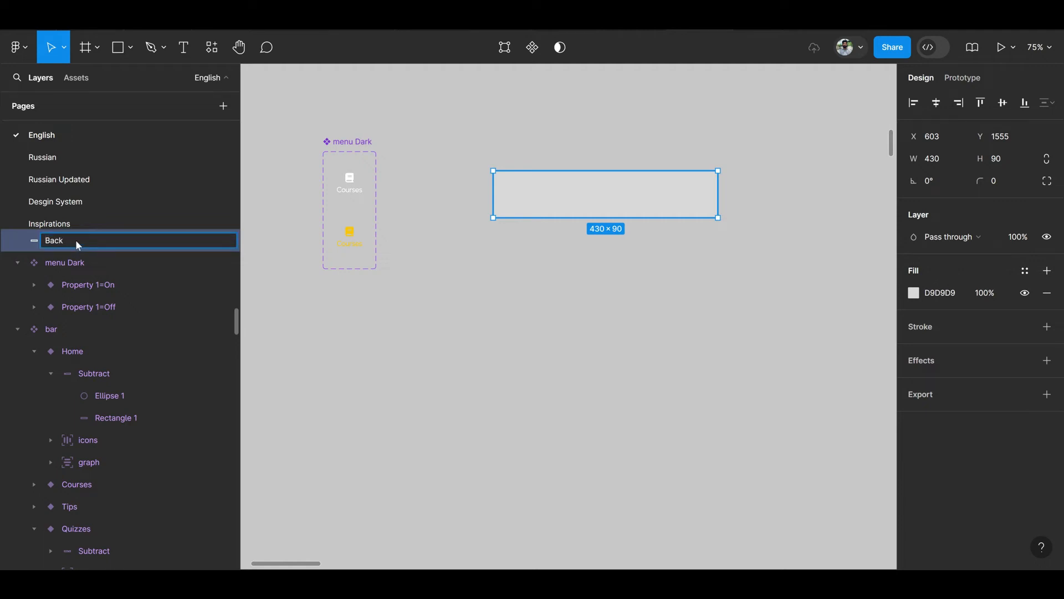
key("Return")
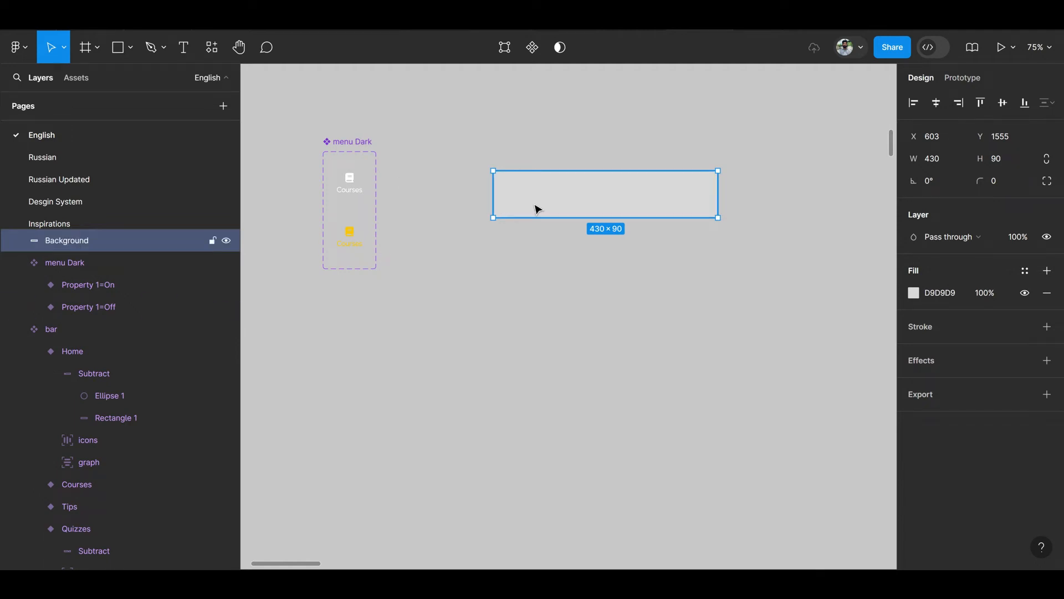
Duplicate the Background rectangle and resize the copy to a 77 × 77 square with locked proportions.
key("ctrl+d")
left_click(948, 157)
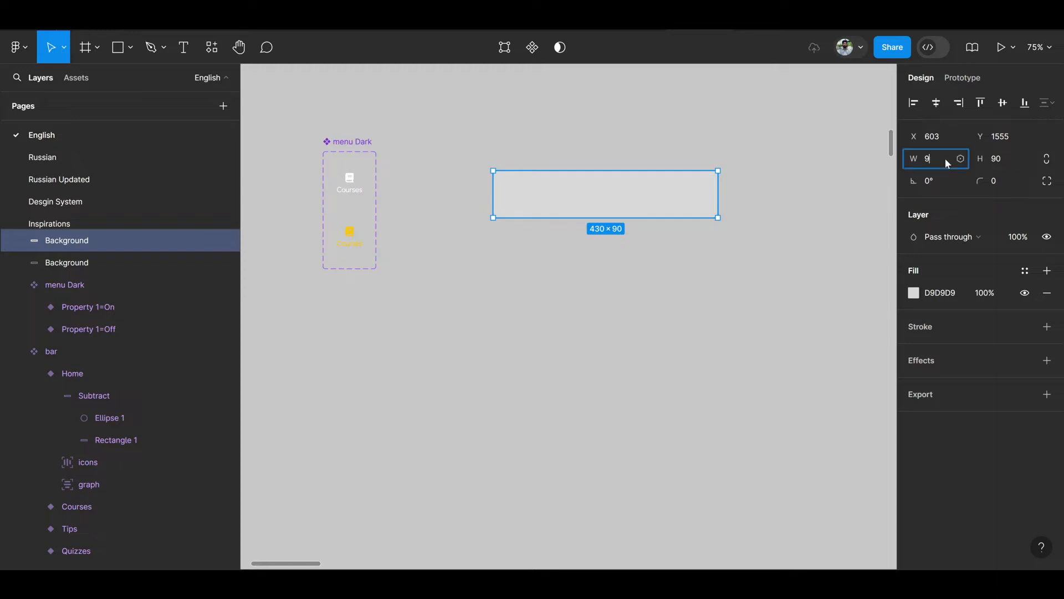
type("90")
key("Return")
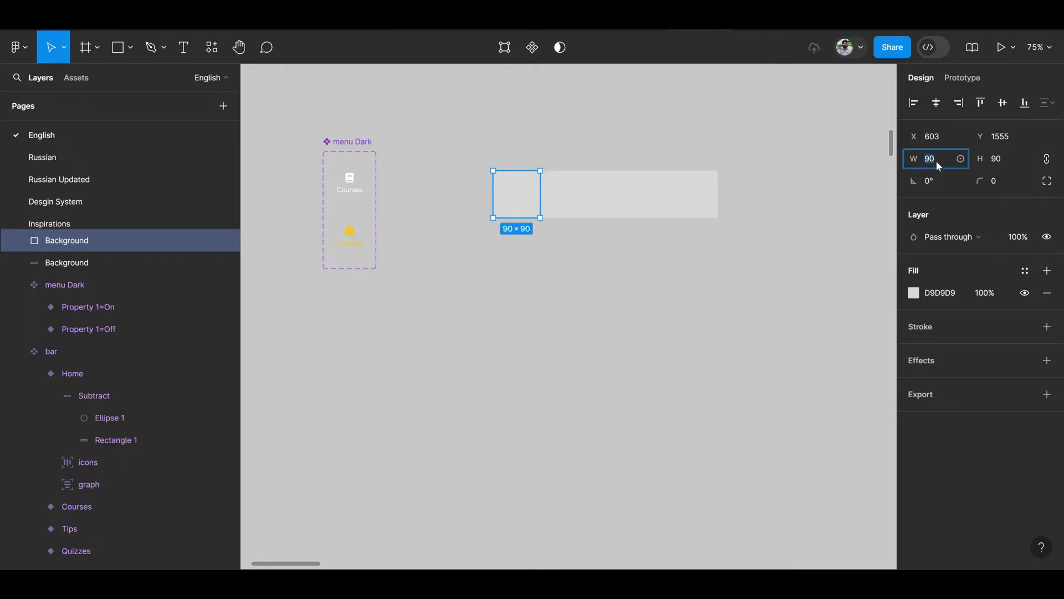
type("77")
key("Return")
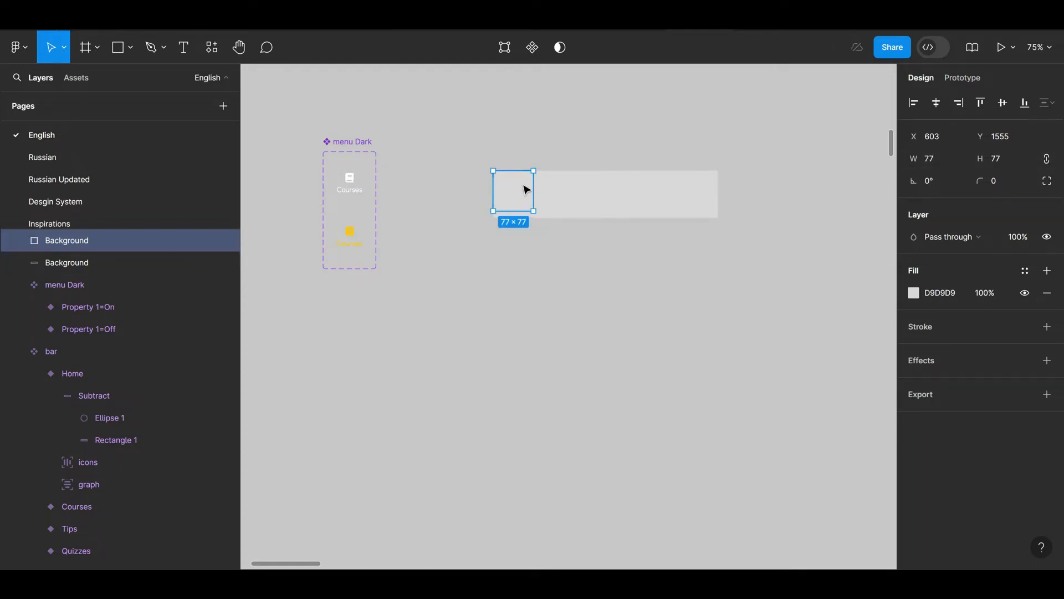
Position the square across the bar's upper edge near its left end, at X 624, Y 1517.
mouse_move(526, 190)
left_mouse_down()
mouse_move(531, 166)
mouse_move(542, 176)
left_mouse_up()
scroll(552, 190, "up", 2)
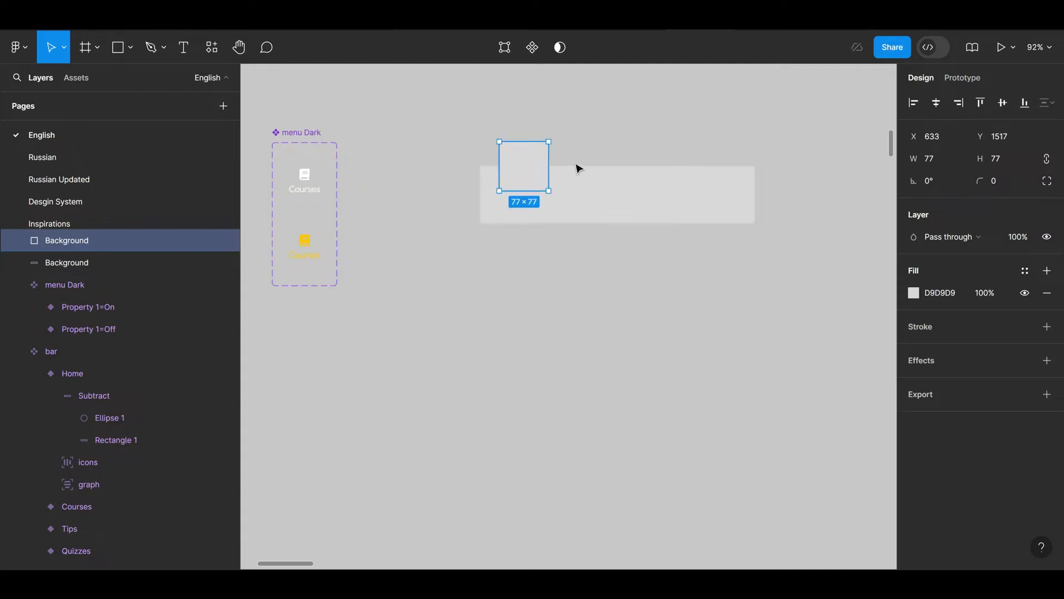
key("alt")
key("Left")
key("Left")
key("Left")
key("Left")
key("Left")
key("Left")
key("Left")
key("Left")
key("Left")
key("alt")
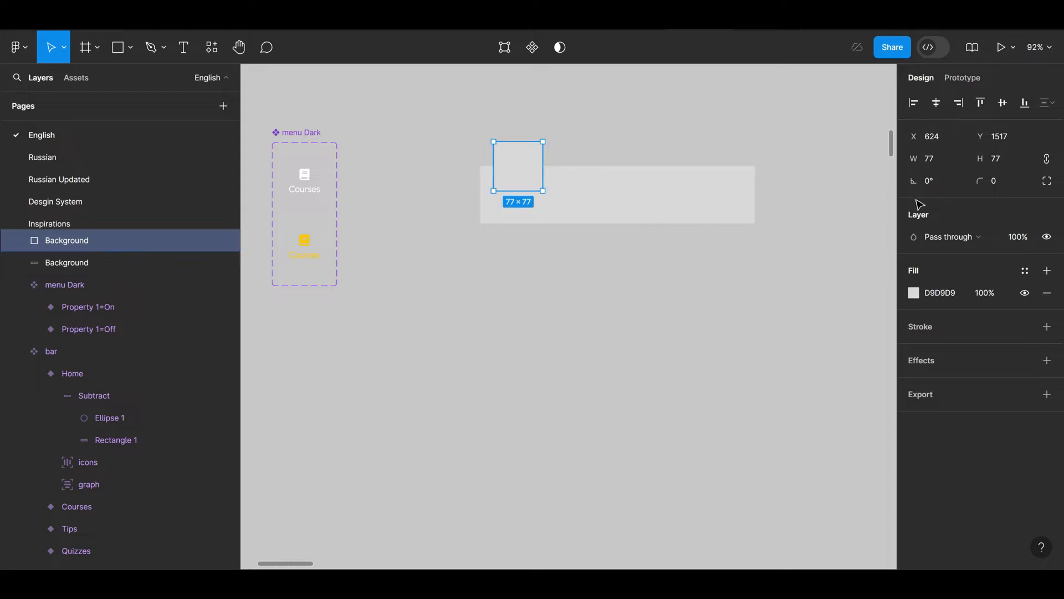
Round the square into a circle with a corner radius of 100 and subtract it from the bar.
key("Return")
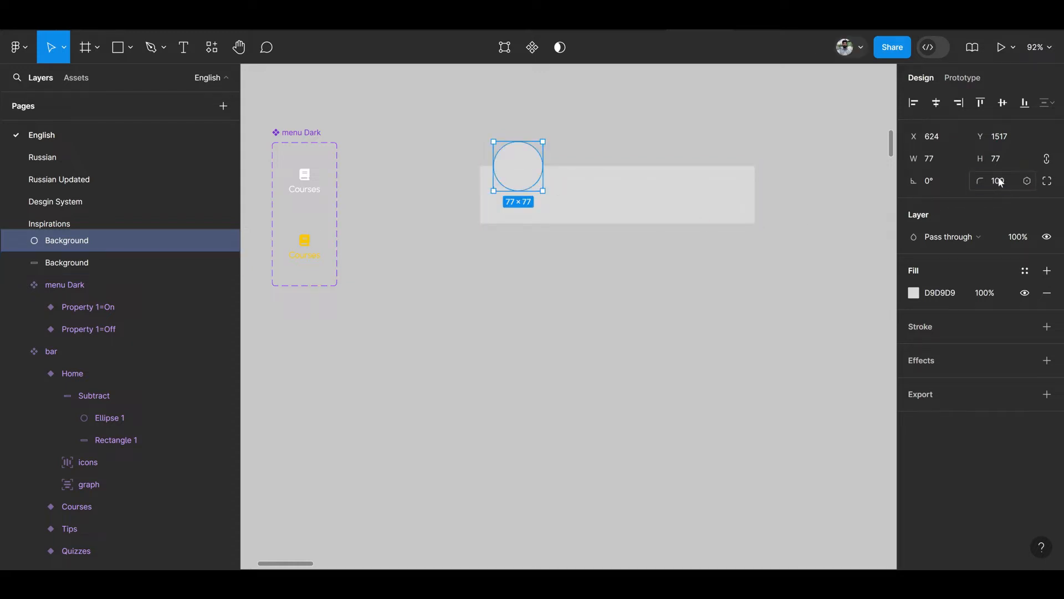
left_click(601, 197, "shift")
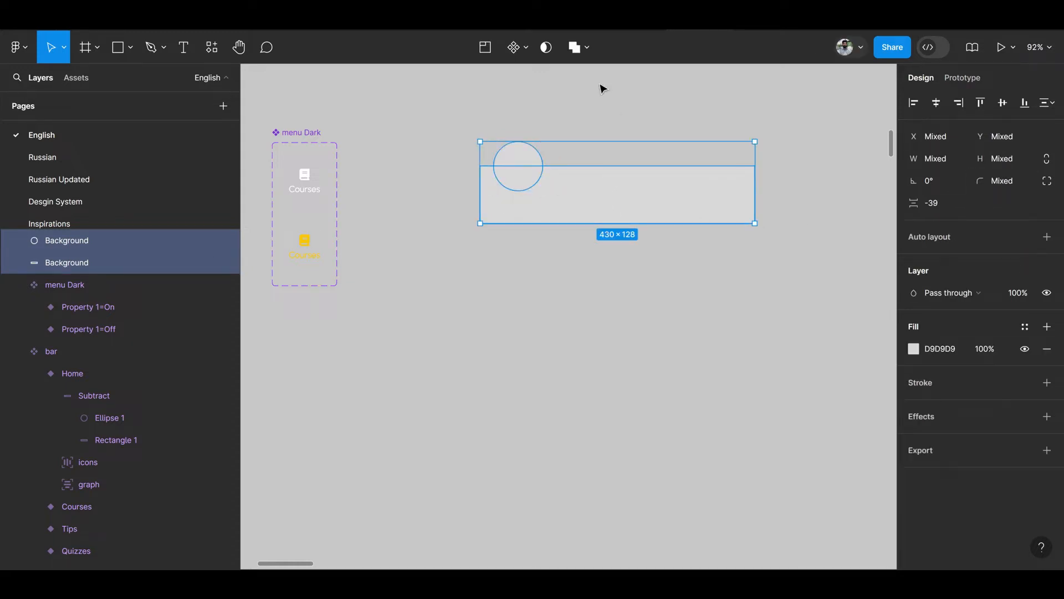
left_click(587, 48)
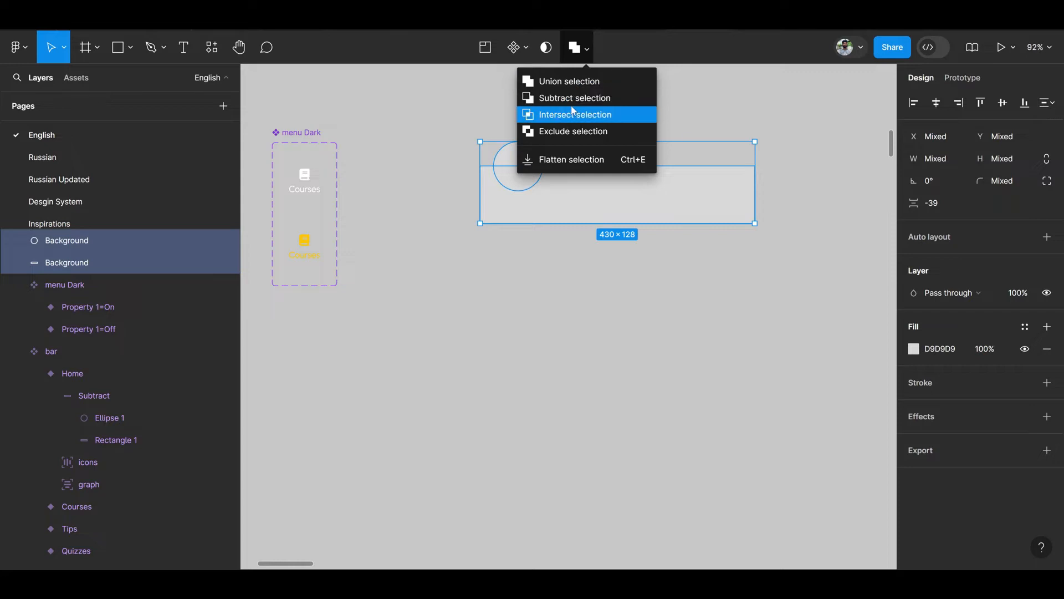
left_click(573, 105)
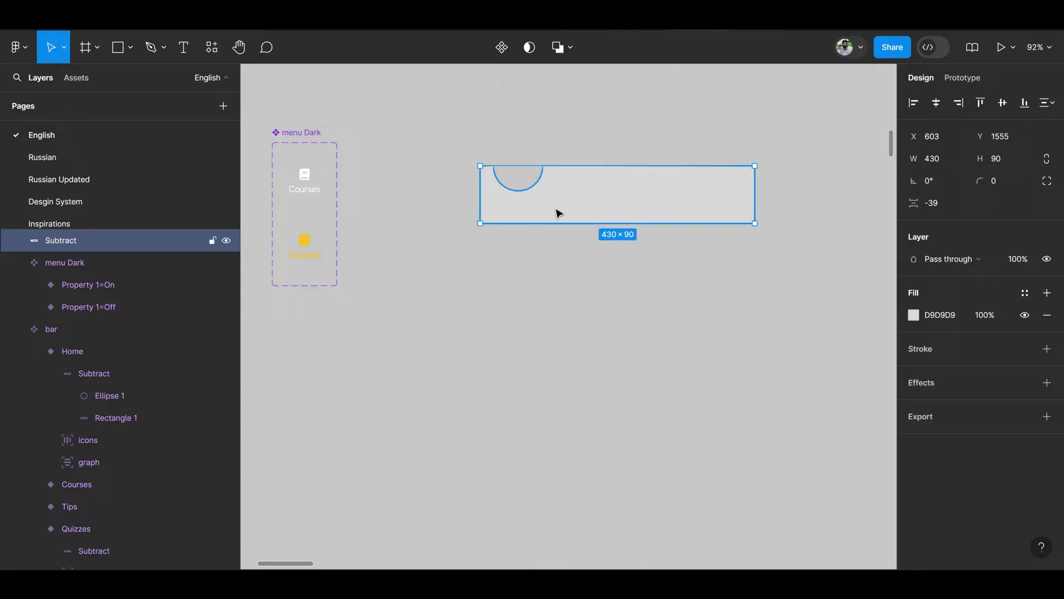
Set the corner radius of the bar rectangle inside the Subtract group to 1.
left_click(22, 240)
left_click(126, 284)
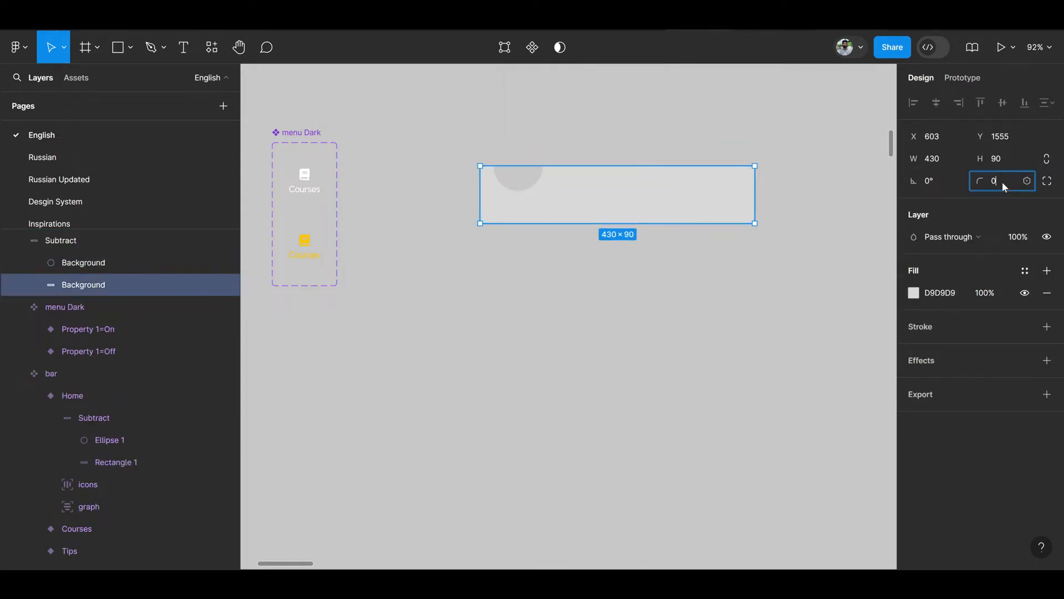
type("1")
left_click(673, 283)
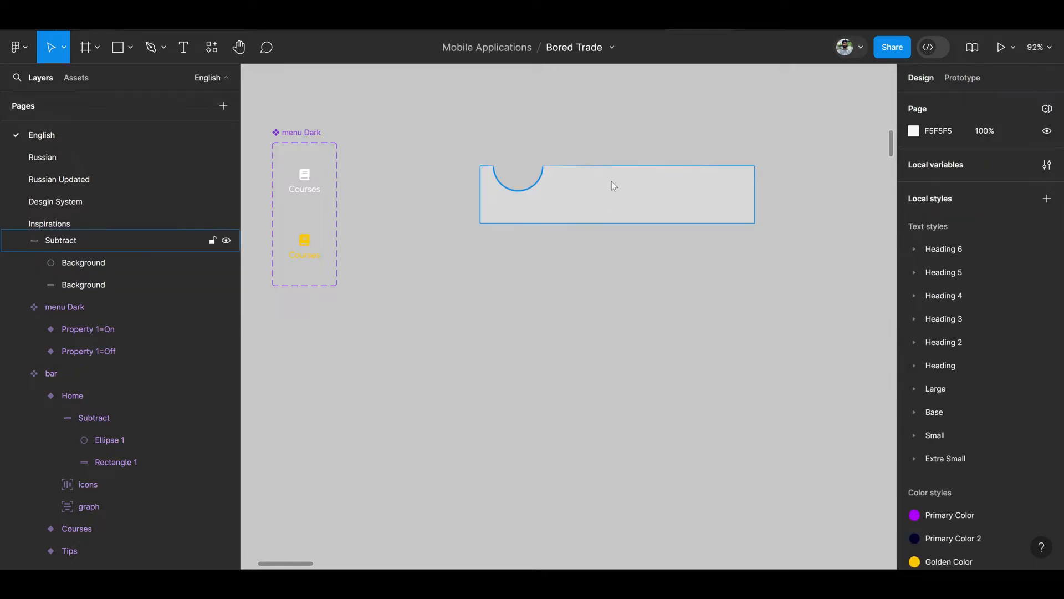
left_click(615, 186)
scroll(521, 183, "up", 5)
double_click(499, 178)
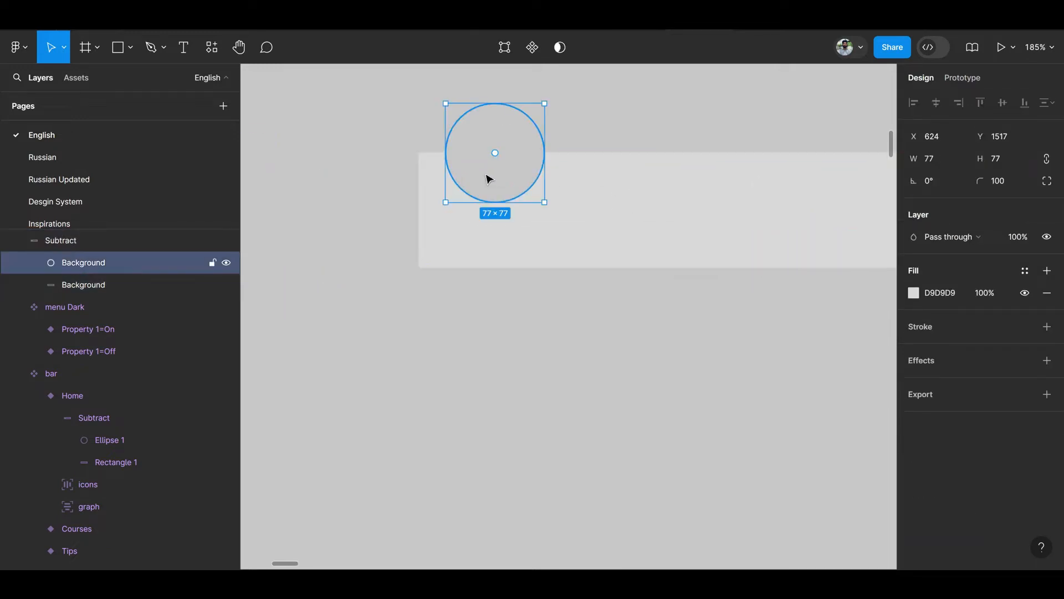
left_click_drag(486, 175, 489, 168)
key("ctrl+z")
left_click(599, 194)
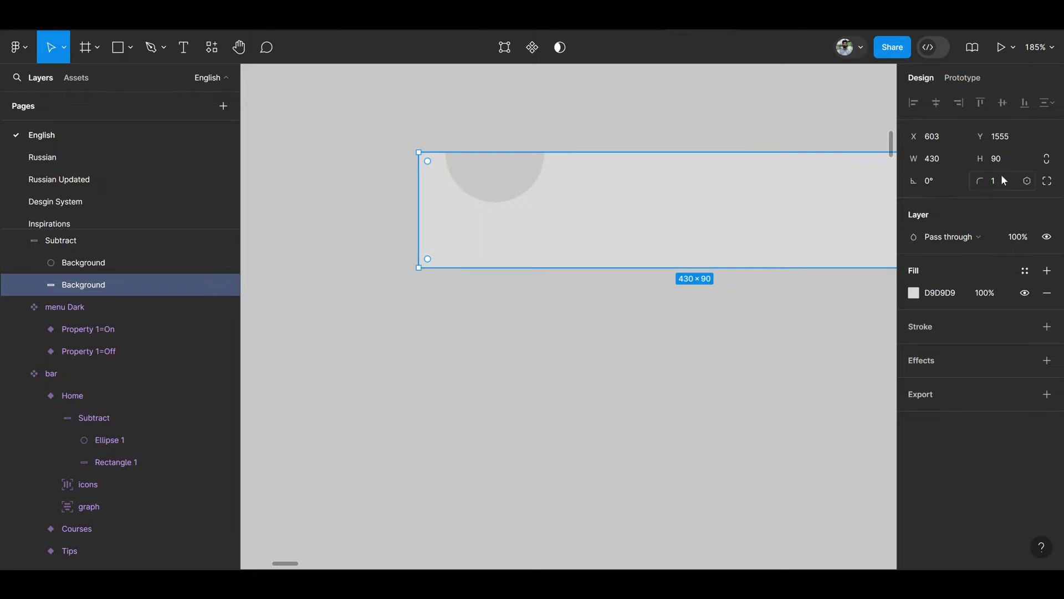
Set the corner radius of the whole Subtract shape to 24.
left_click(100, 240)
left_click(1012, 182)
type("24")
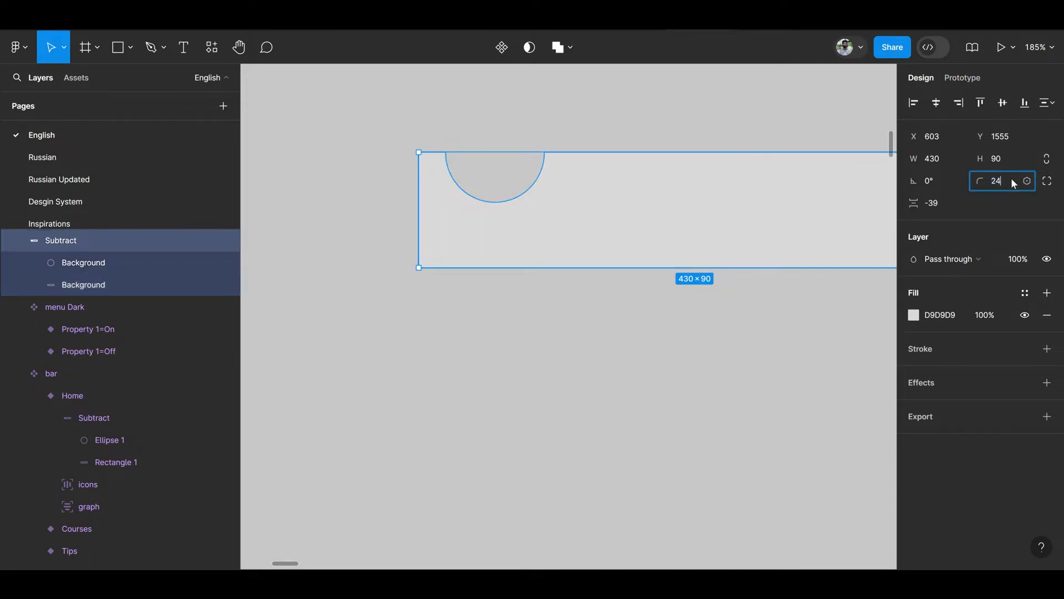
key("Return")
Reposition the cut-out circle inside the Subtract shape to X 628, Y 1515.
left_click(88, 267)
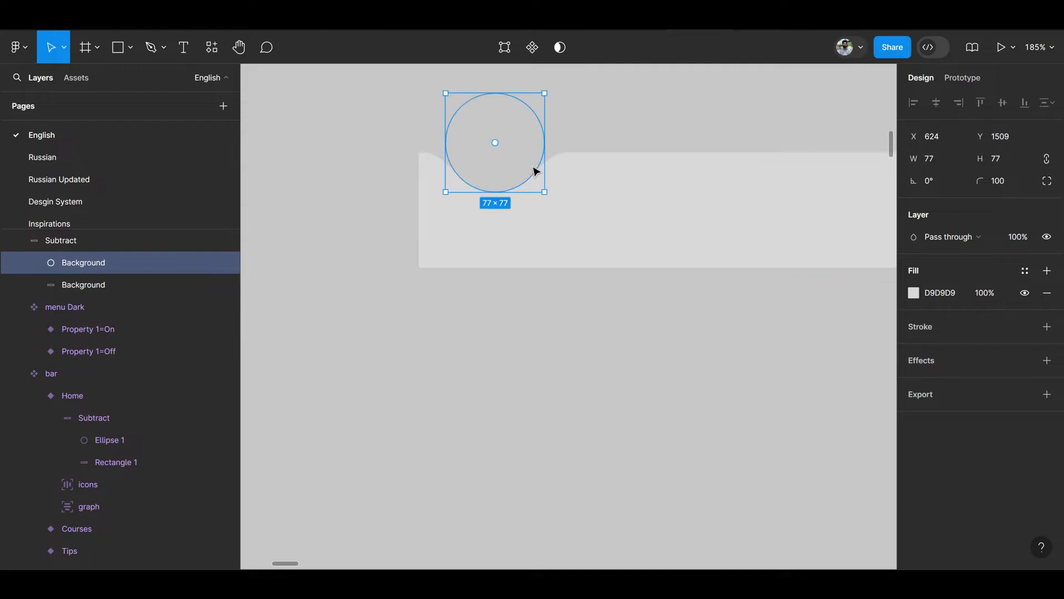
mouse_move(506, 181)
left_mouse_down()
mouse_move(508, 171)
mouse_move(511, 216)
mouse_move(530, 192)
mouse_move(515, 172)
left_mouse_up()
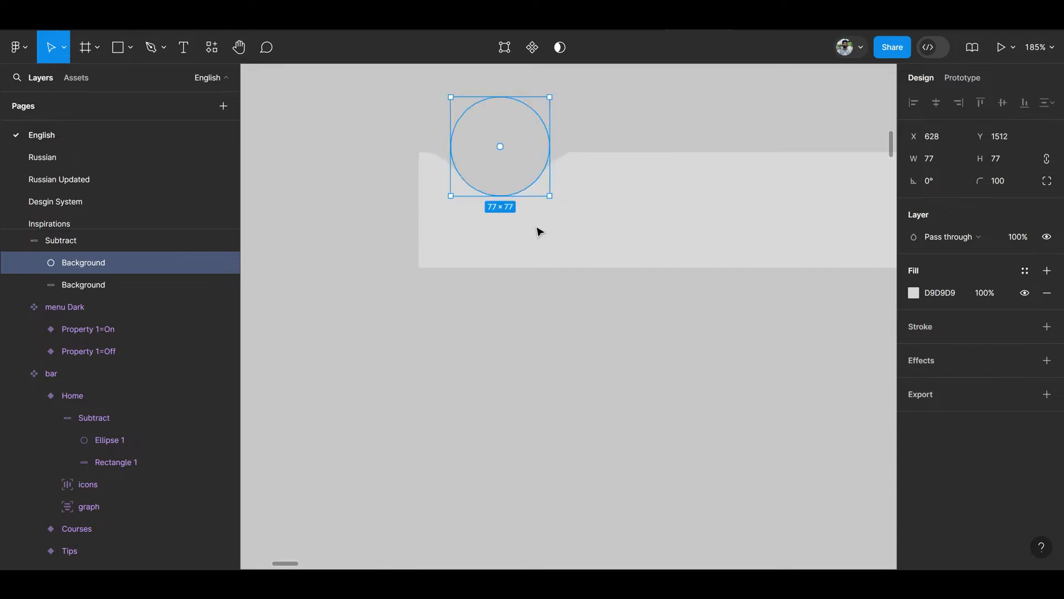
left_click(551, 301)
key("minus")
left_click(458, 247)
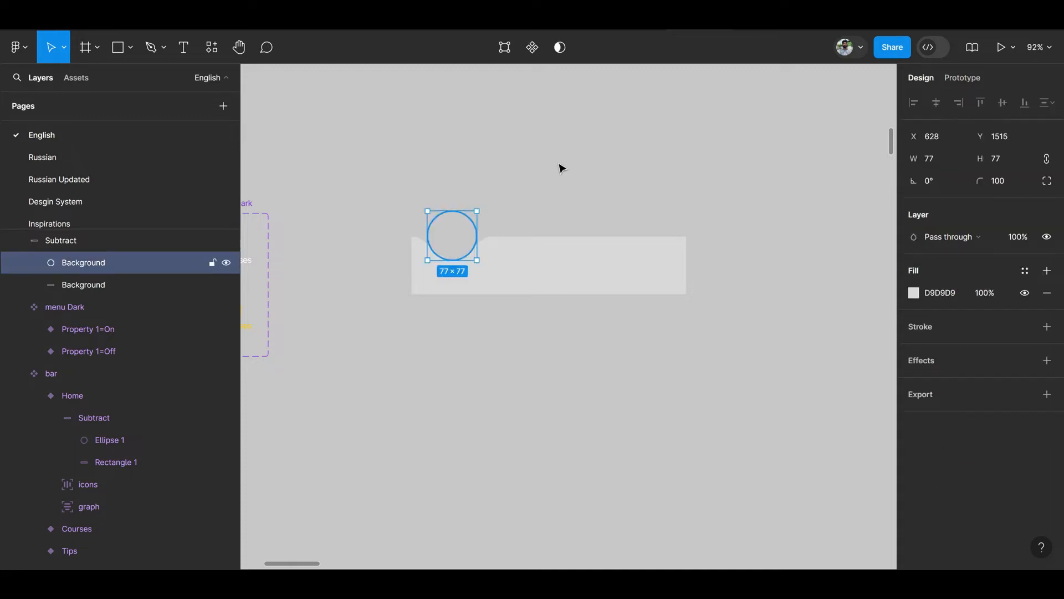
Place the round lightbulb icon frame over the bar's notch at about X 631, Y 1504.
left_click(556, 180)
scroll(553, 183, "down", 1)
left_click_drag(553, 186, 594, 182)
scroll(594, 182, "up", 1)
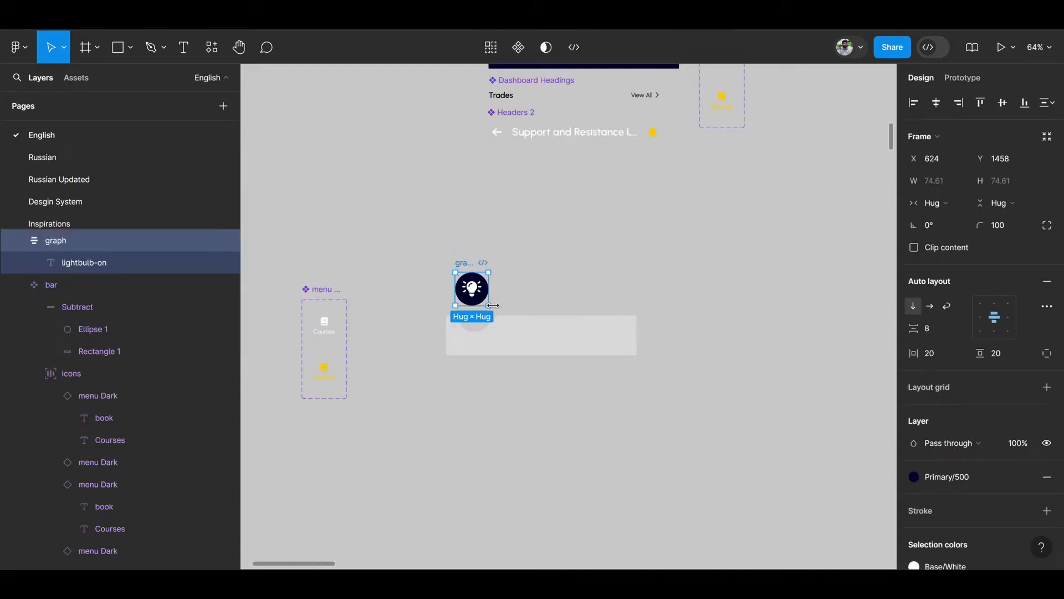
scroll(493, 305, "up", 4)
left_click_drag(428, 250, 442, 319)
scroll(442, 320, "down", 3)
scroll(442, 320, "down", 3)
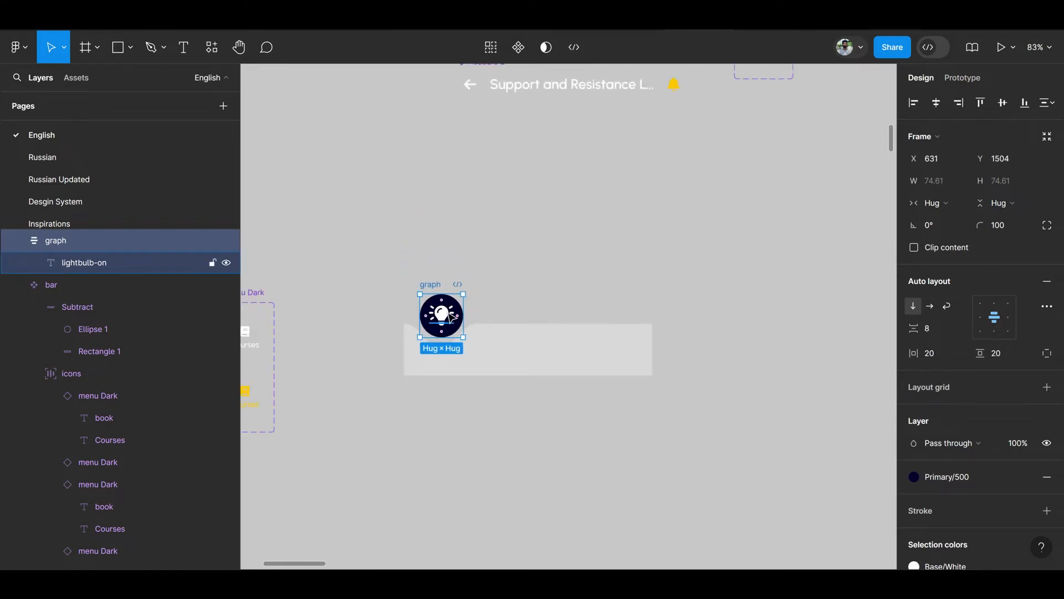
Place five instances of the Off variant of menu Dark side by side in a row above the notched bar.
scroll(442, 319, "left", 3)
scroll(442, 319, "down", 1)
left_click(320, 307)
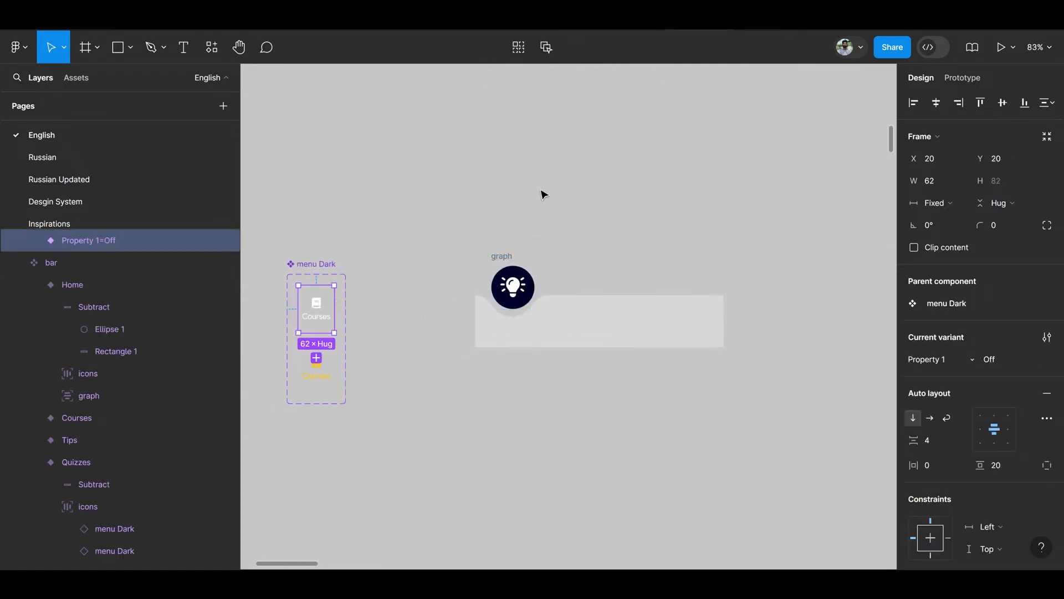
left_click(532, 219)
left_click(326, 304)
left_click(342, 287)
left_click(582, 329)
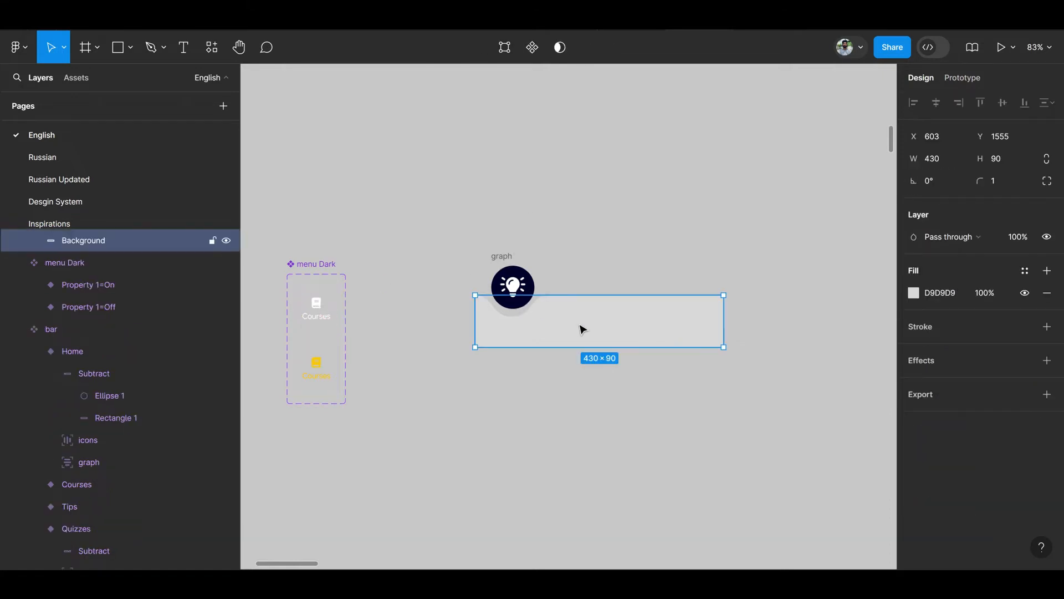
key("ctrl+v")
left_click_drag(573, 315, 560, 183)
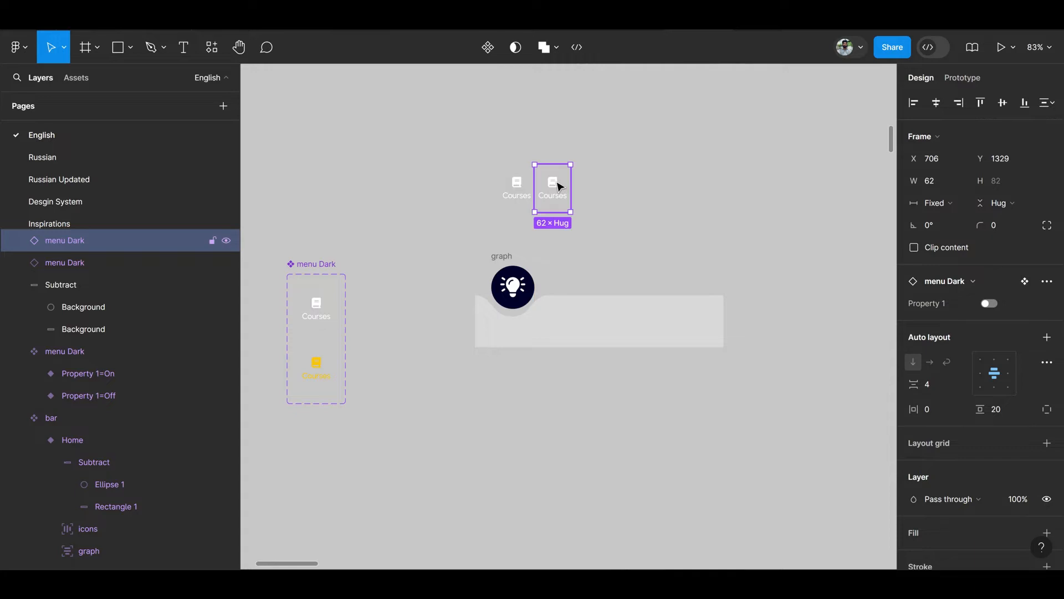
key("ctrl+d")
key("ctrl+d")
key("ctrl+d")
Wrap the five menu item instances in a horizontal auto layout frame with item spacing set to Auto.
left_click_drag(458, 158, 698, 203)
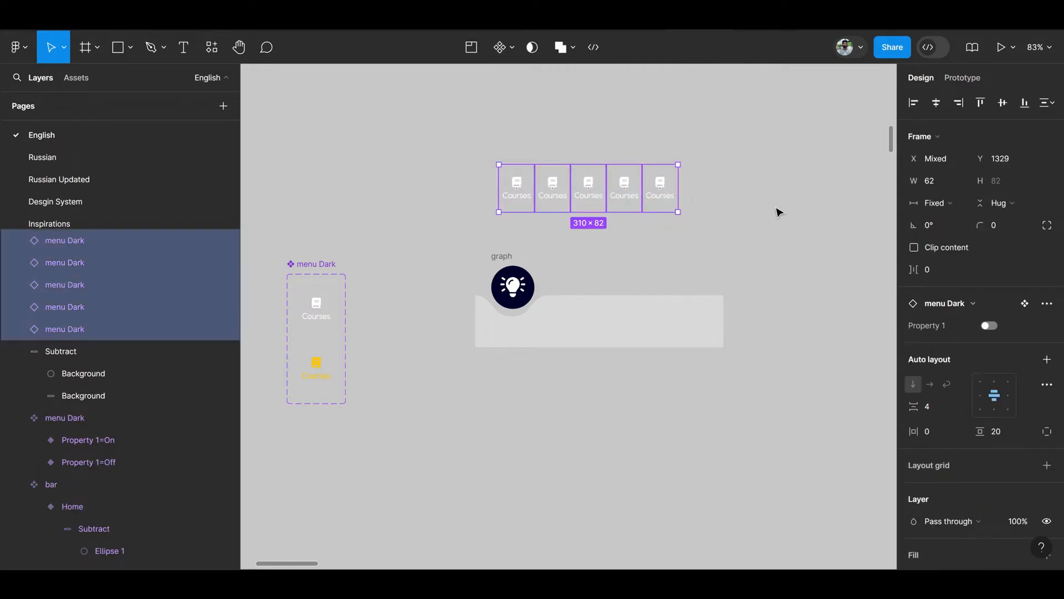
key("shift+a")
left_click(962, 328)
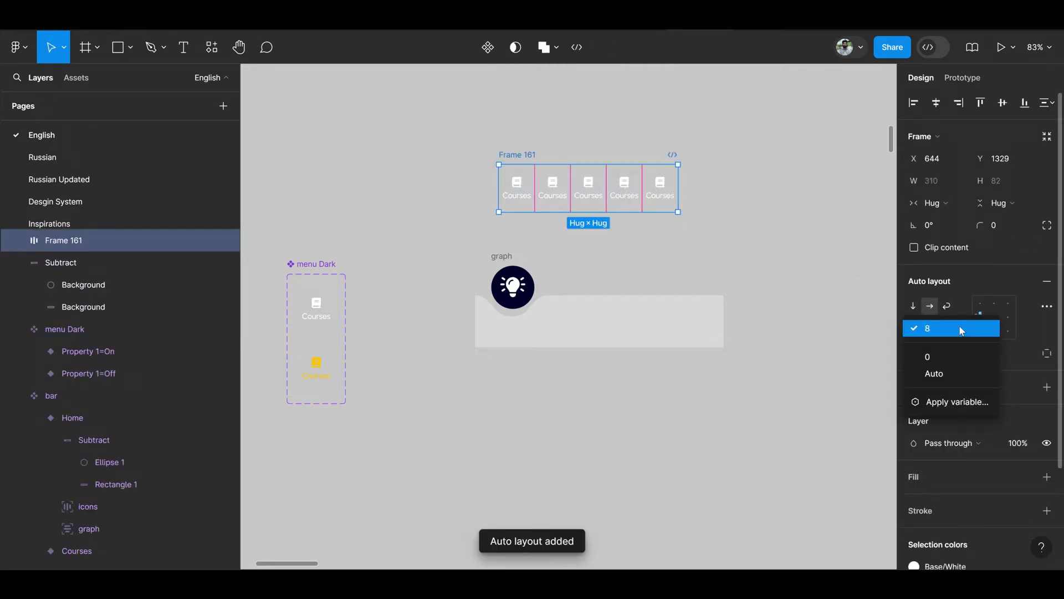
left_click(942, 373)
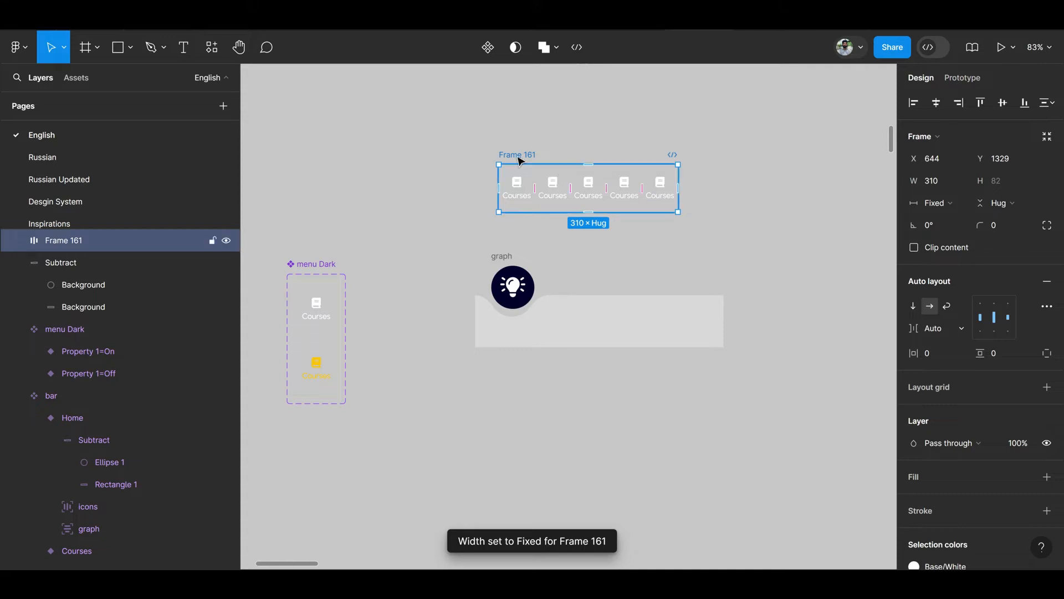
Set the menu item frame's width to 430 and its horizontal padding to 16.
left_click(938, 179)
type("430")
key("Return")
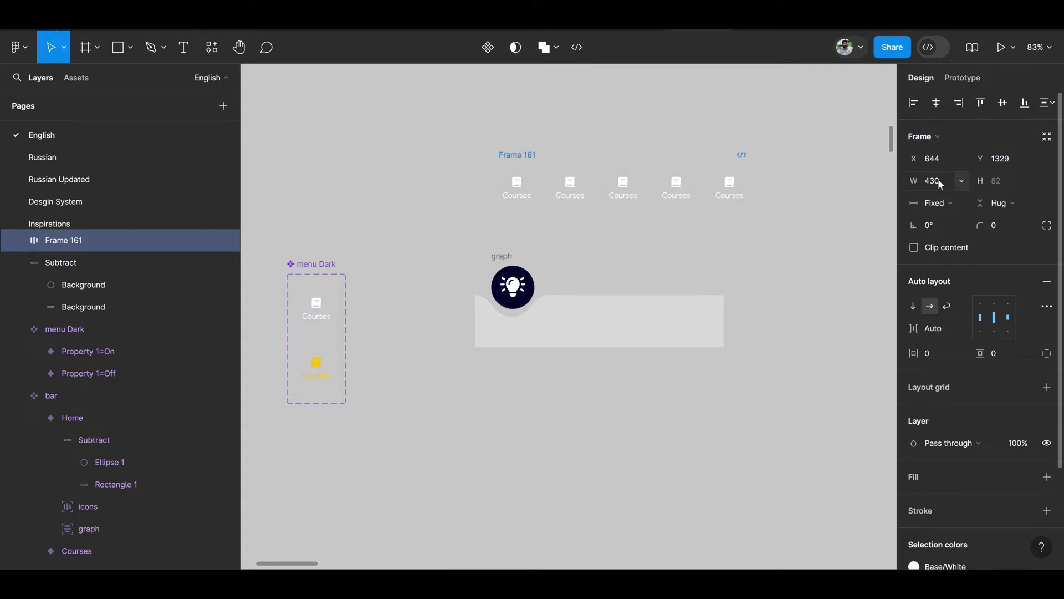
left_click(945, 357)
type("1")
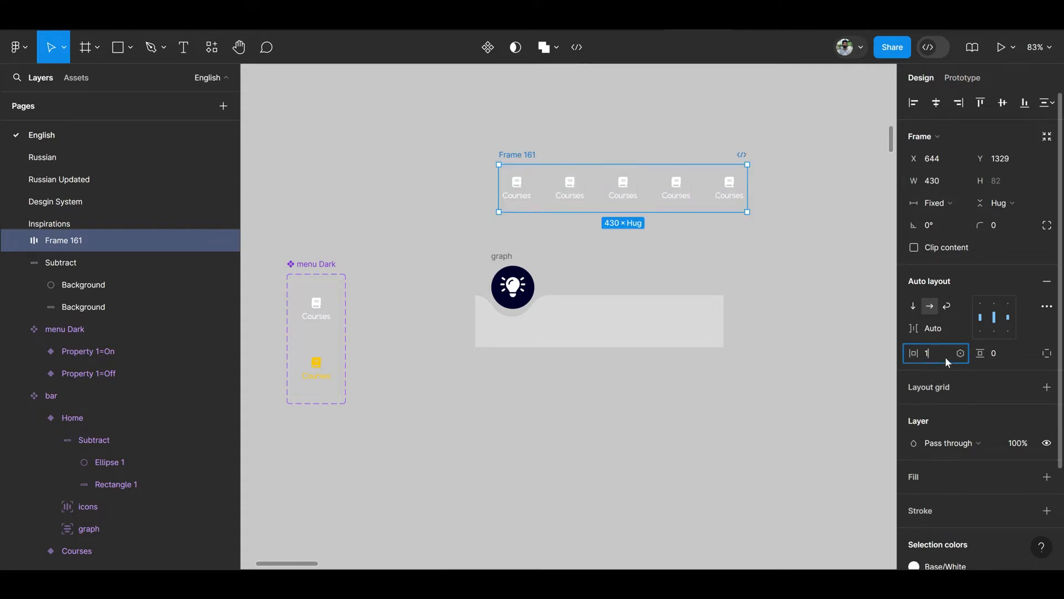
type("6")
key("Return")
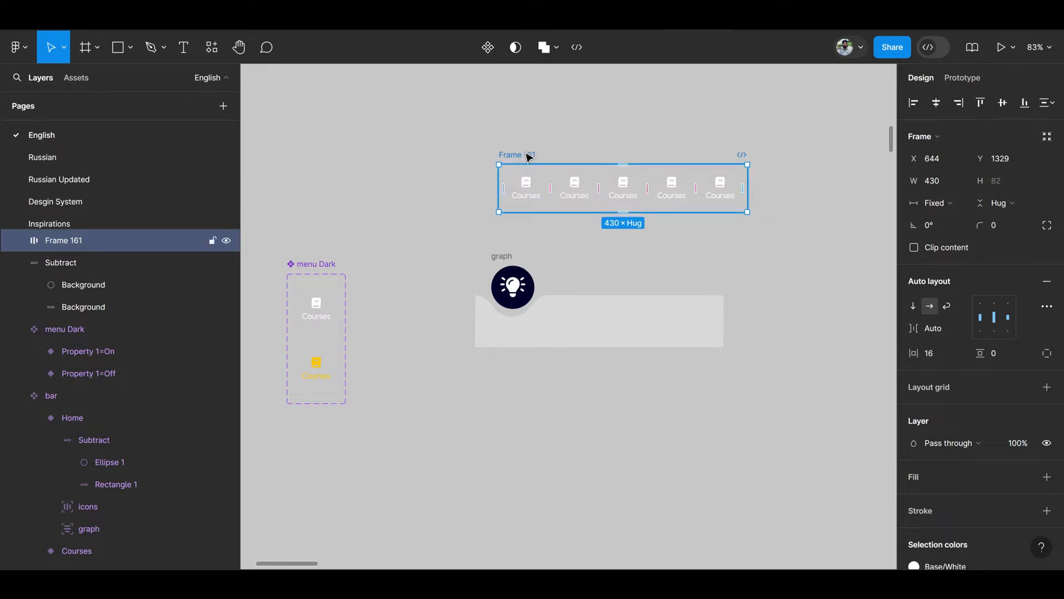
Move the menu item frame onto the notched bar and align its bottom edge with the Subtract shape.
left_click_drag(526, 160, 502, 304)
left_click(591, 299)
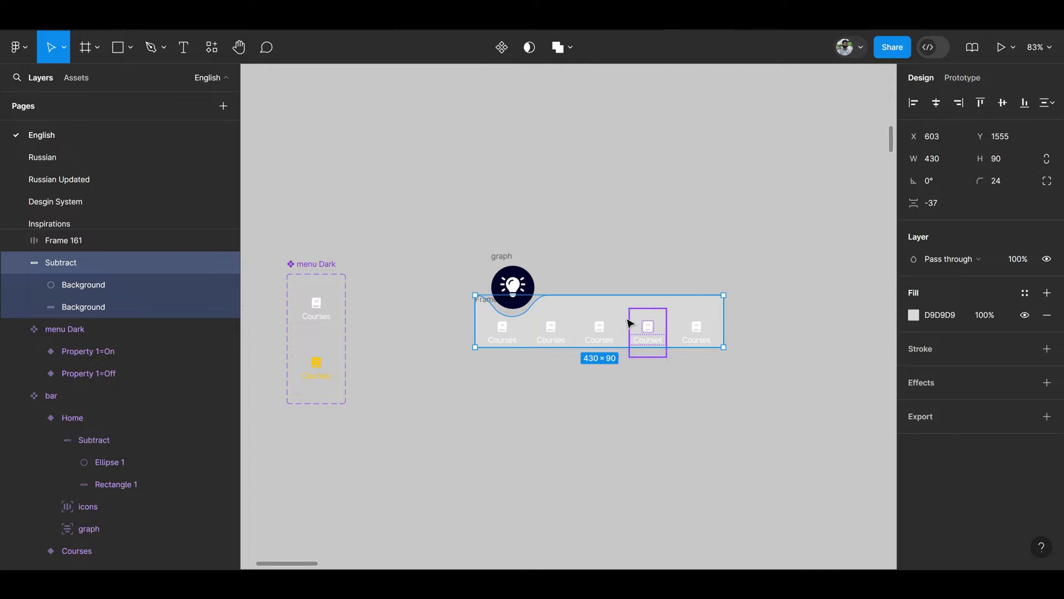
left_click(83, 240, "shift")
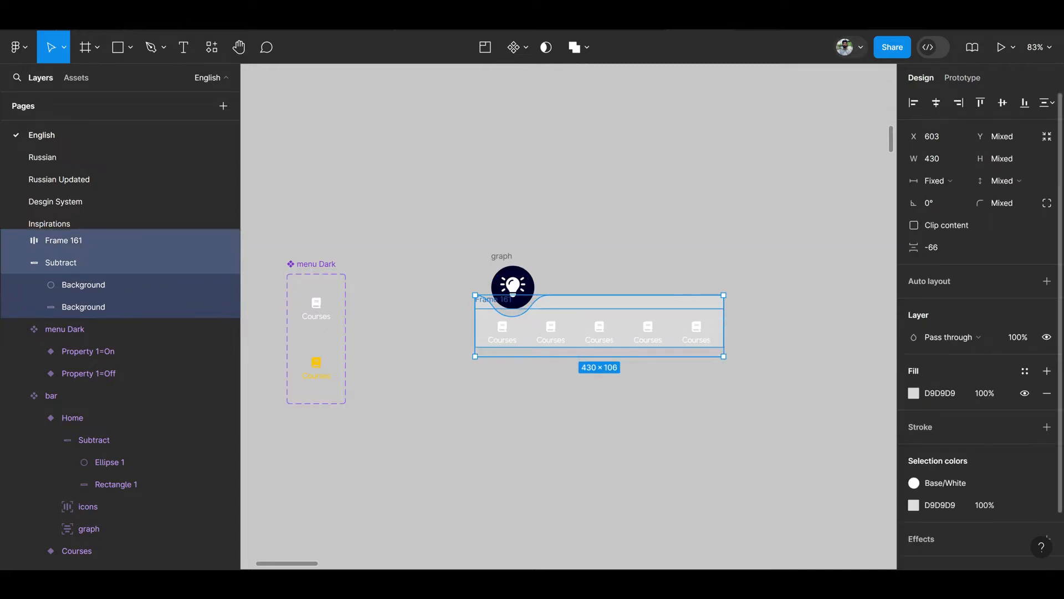
left_click(1024, 104)
left_click(567, 325)
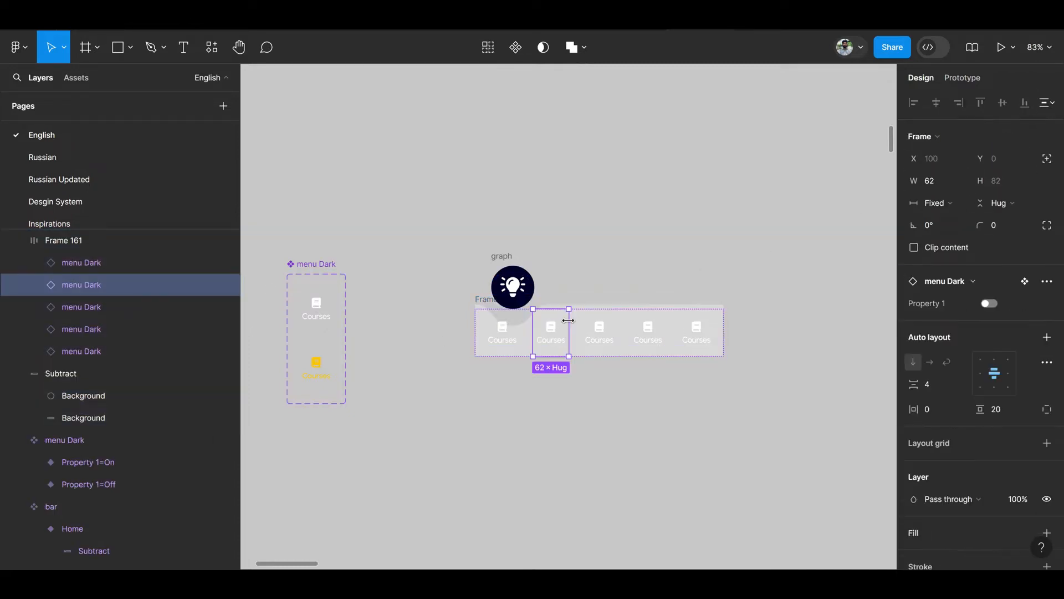
Set the horizontal resizing of all five menu items in the frame to Fill.
left_click(19, 241)
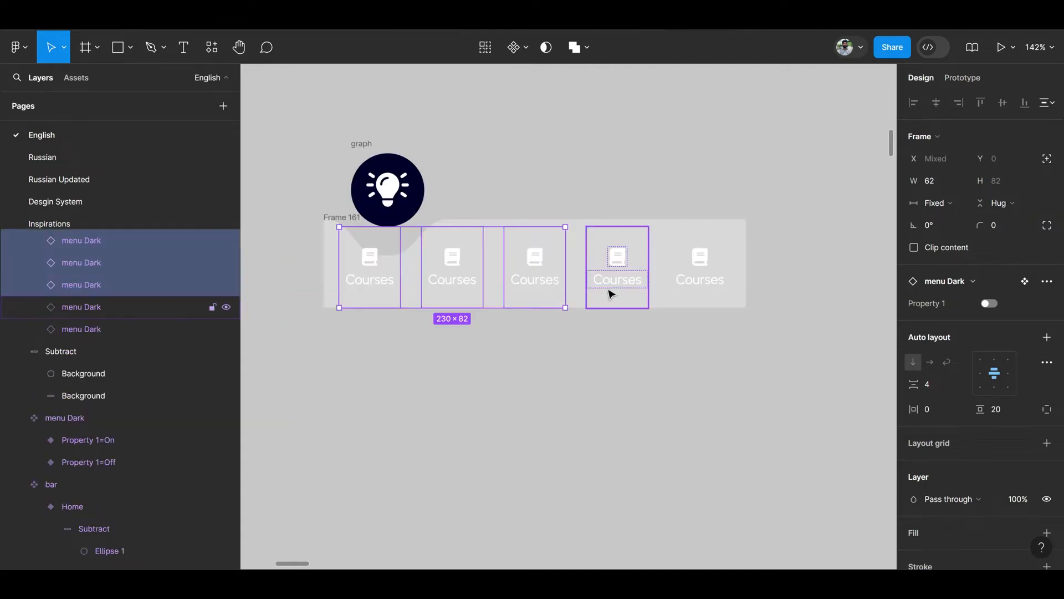
left_click(609, 291, "shift")
left_click(688, 288, "shift")
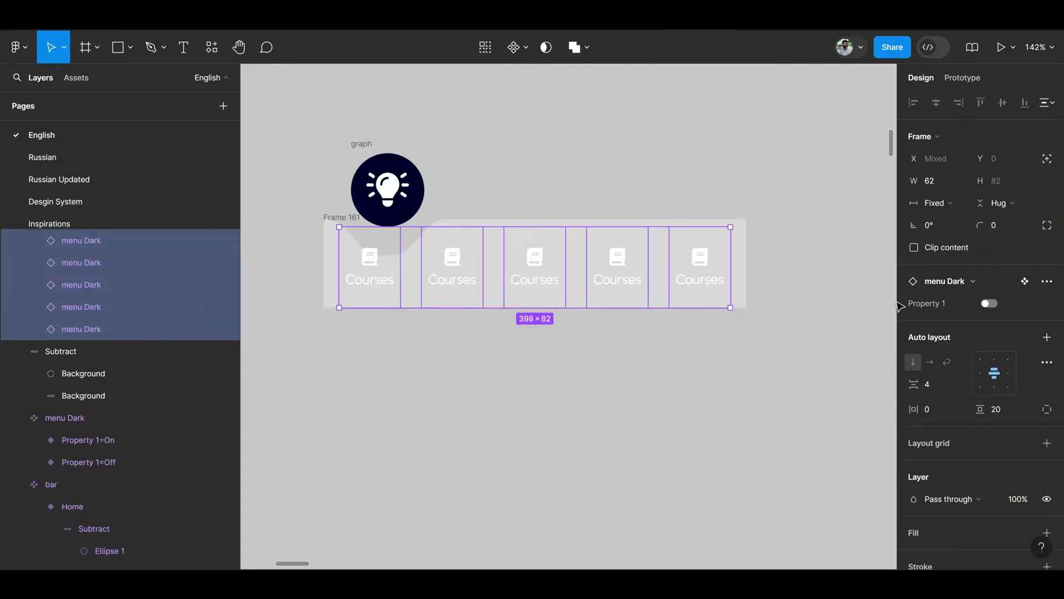
left_click(952, 203)
left_click(949, 236)
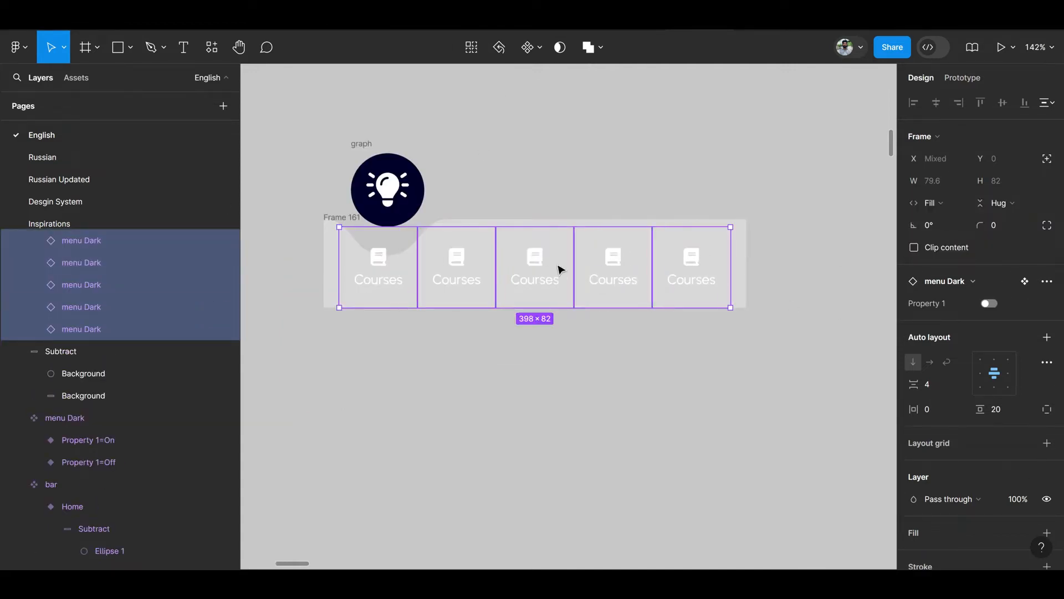
Set the middle menu item's width to a fixed 62.
left_click(535, 268)
left_click(946, 177)
type("62")
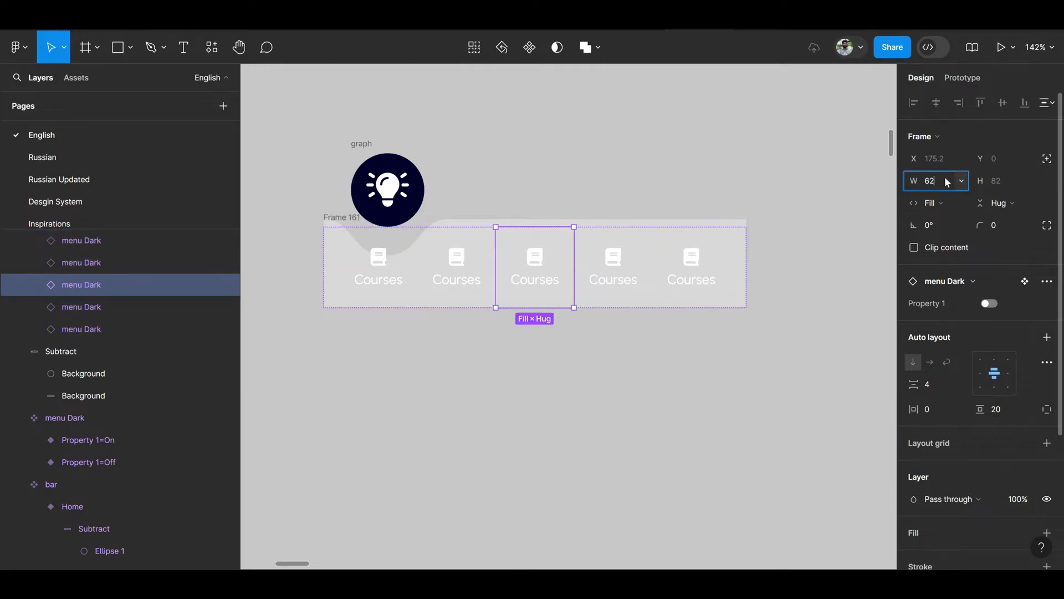
key("Return")
left_click(487, 377)
Label the first menu item Home and the second one Courses.
scroll(514, 409, "up", 2)
left_click(447, 328)
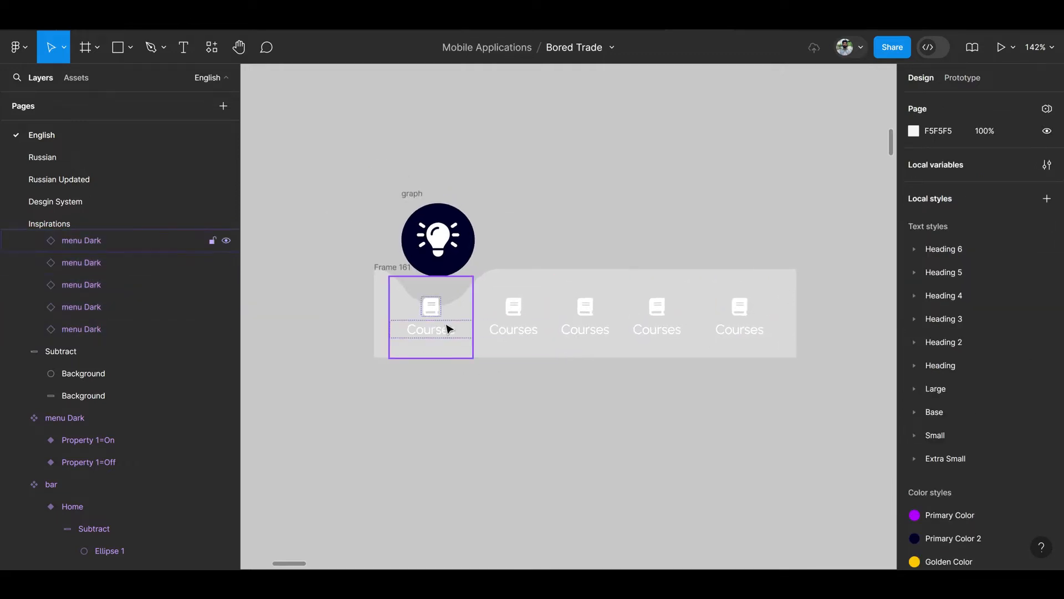
scroll(447, 328, "down", 5)
scroll(447, 328, "down", 4)
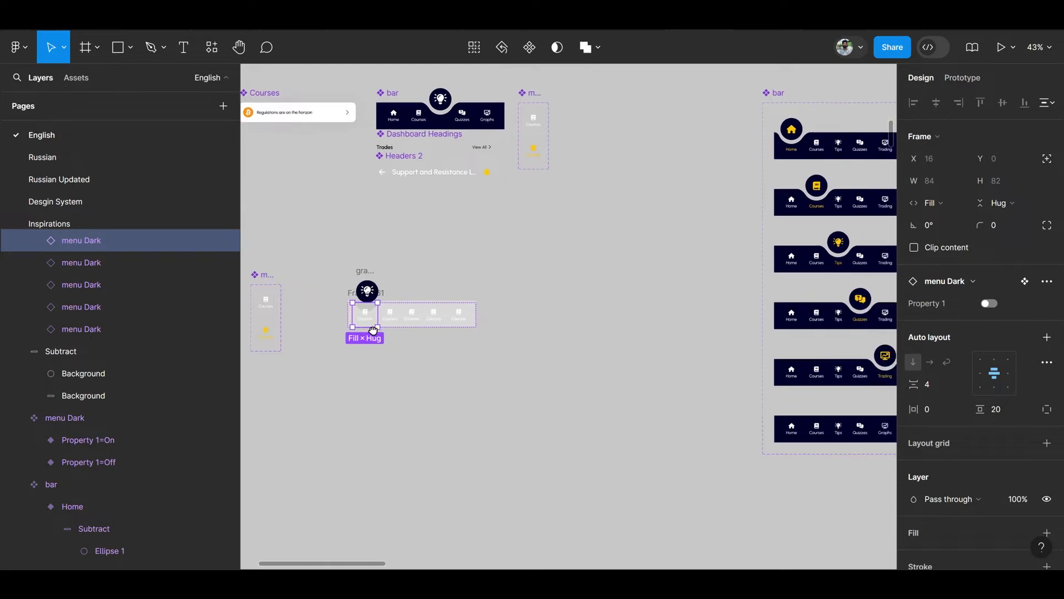
scroll(379, 333, "up", 6)
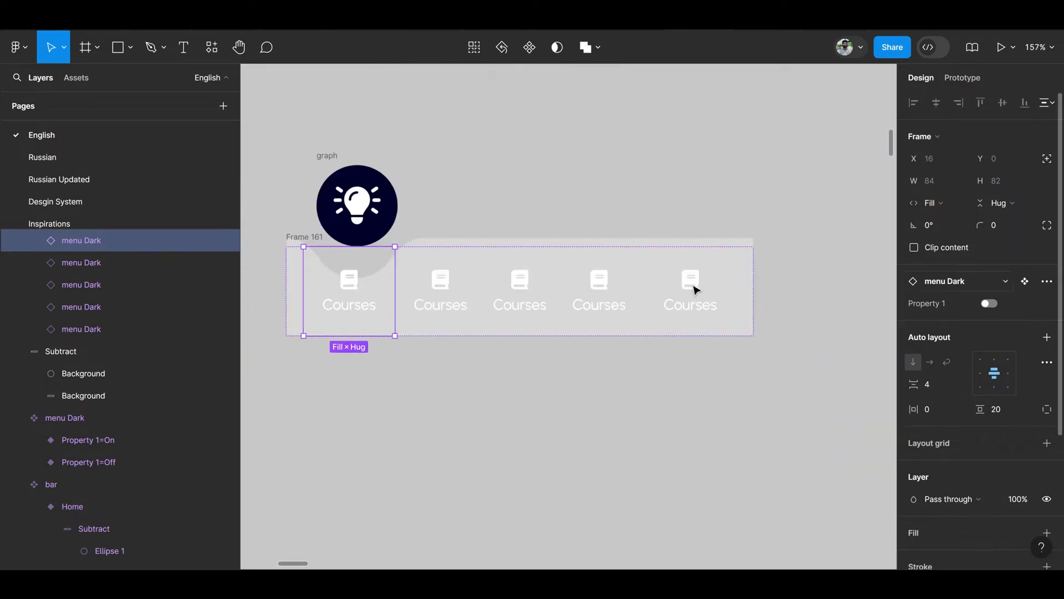
double_click(361, 302)
type("Home")
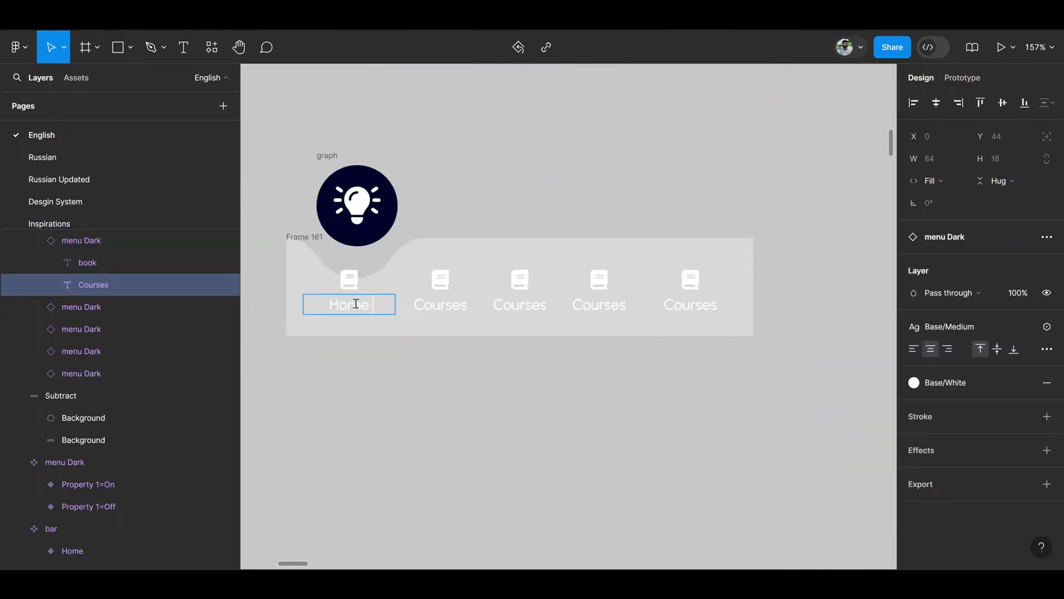
key("Escape")
key("Tab")
key("Return")
type("Cour")
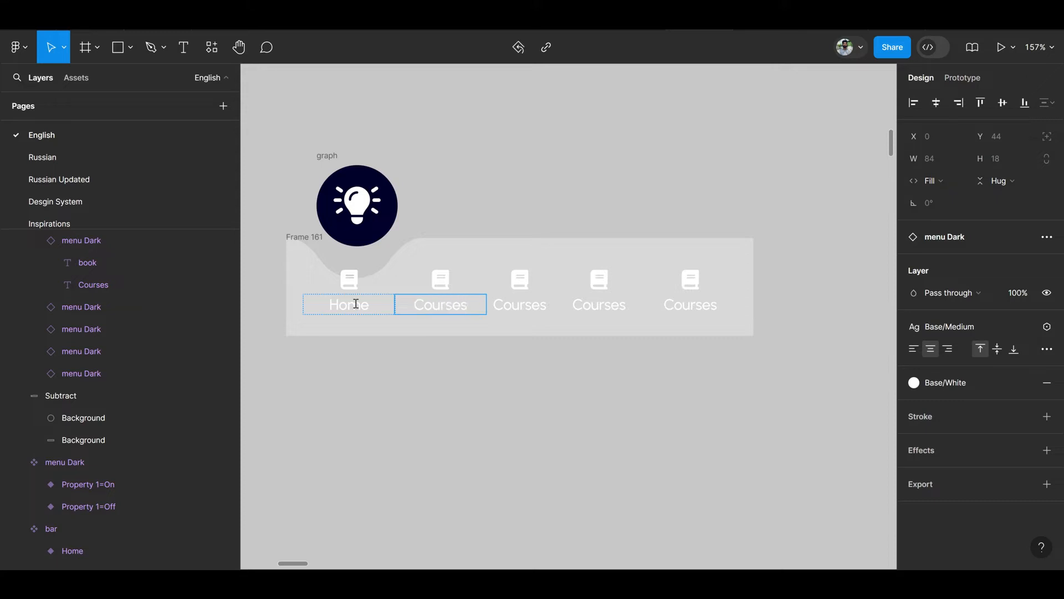
key("Escape")
Label the third menu item Tips and the fourth one Trading.
key("Tab")
key("Return")
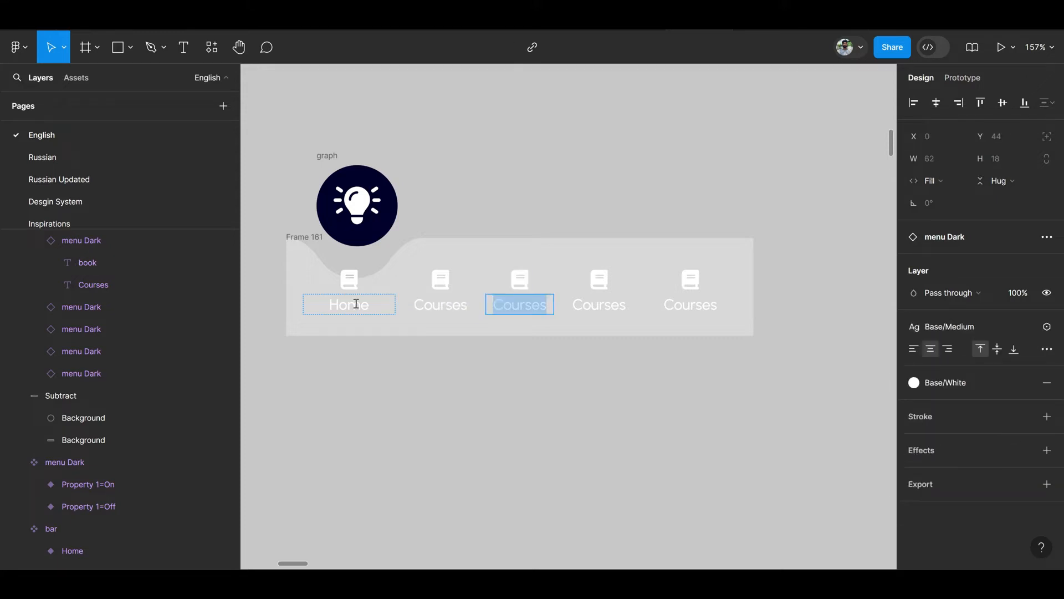
type("Tips")
key("Escape")
key("Tab")
key("Return")
type("Trad")
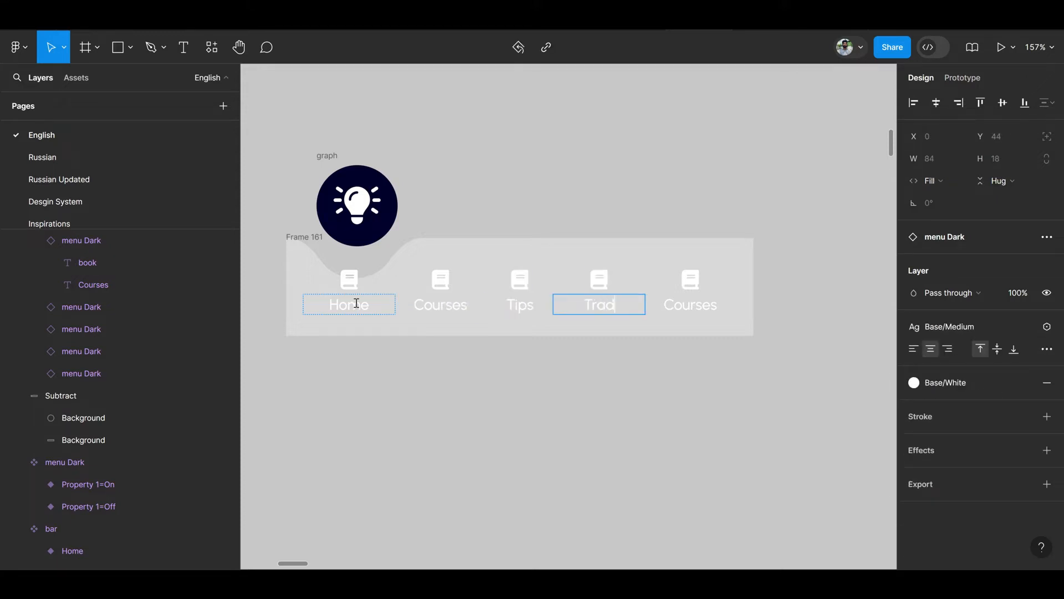
type("ing")
key("Escape")
Label the fifth menu item Quizes.
key("Tab")
key("Return")
scroll(402, 410, "down", 10)
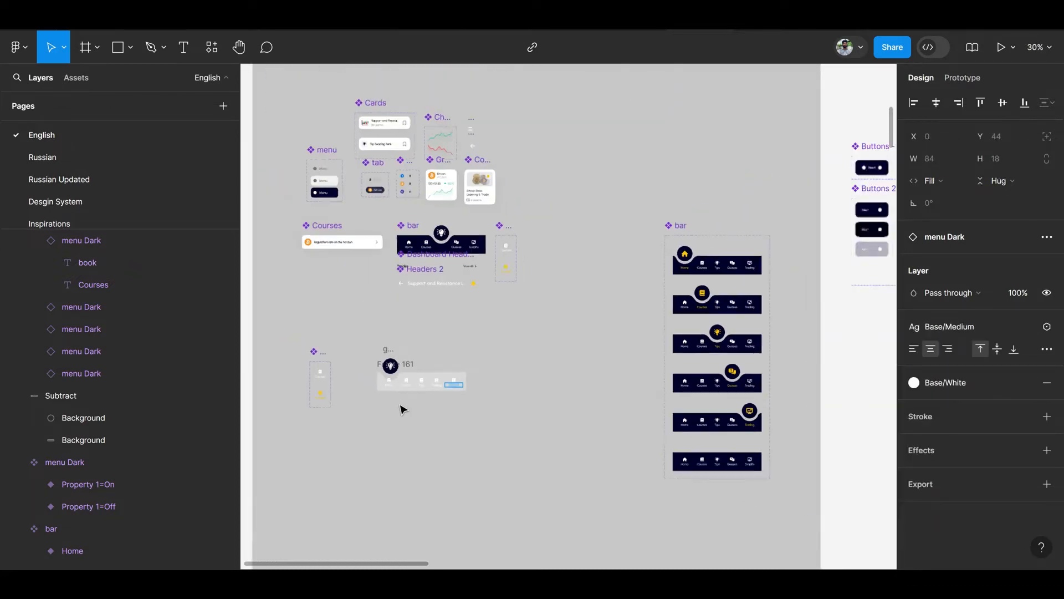
scroll(400, 409, "up", 10)
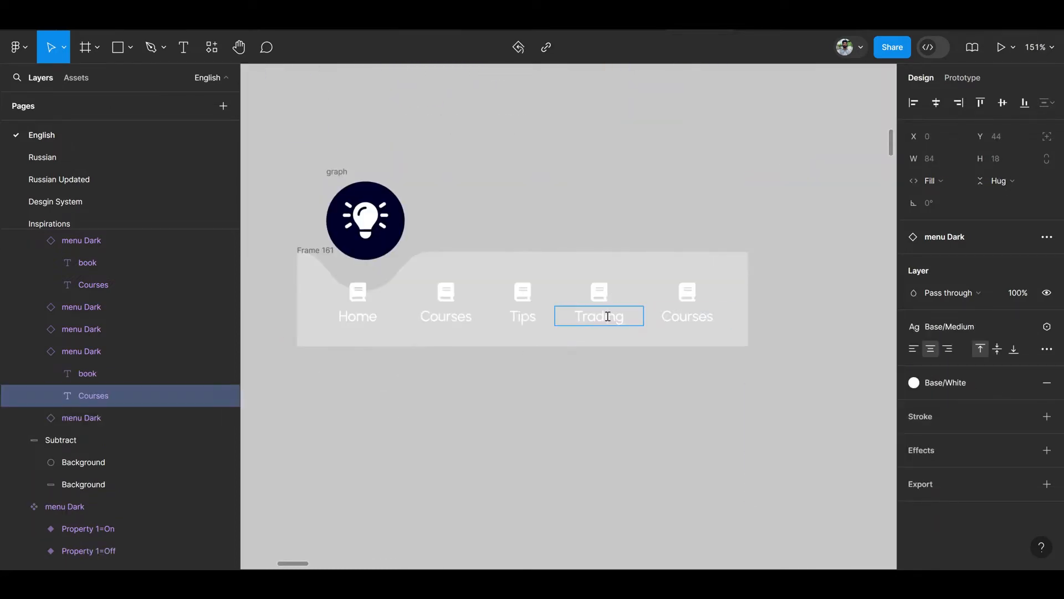
key("Tab")
key("Return")
type("Quizes")
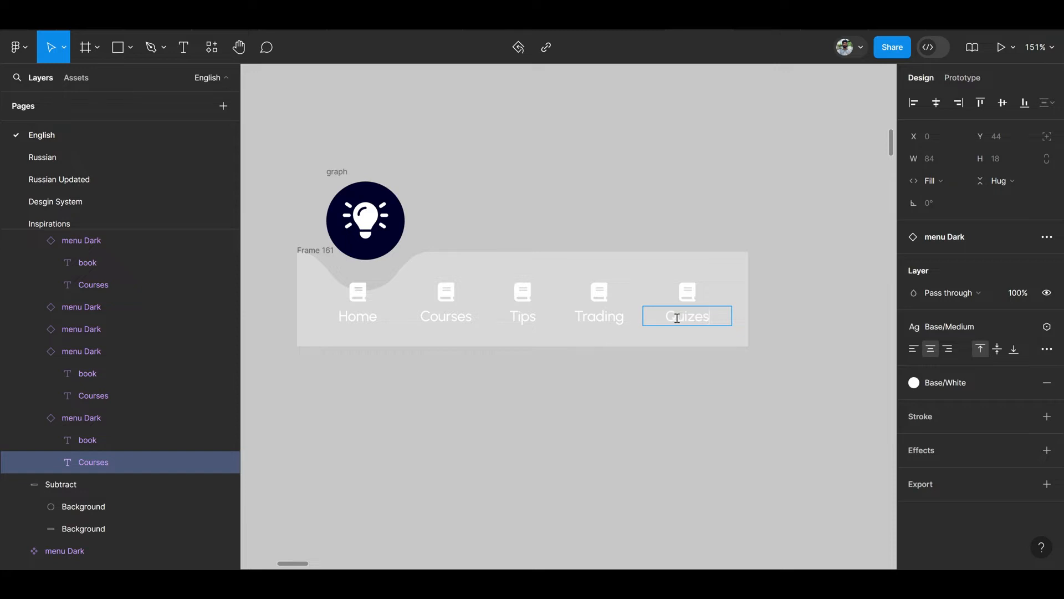
Correct the last menu item's label to Quizzes and move that item ahead of Trading.
right_click(681, 314)
left_click(699, 322)
left_click(668, 274)
key("Left")
left_click(511, 307)
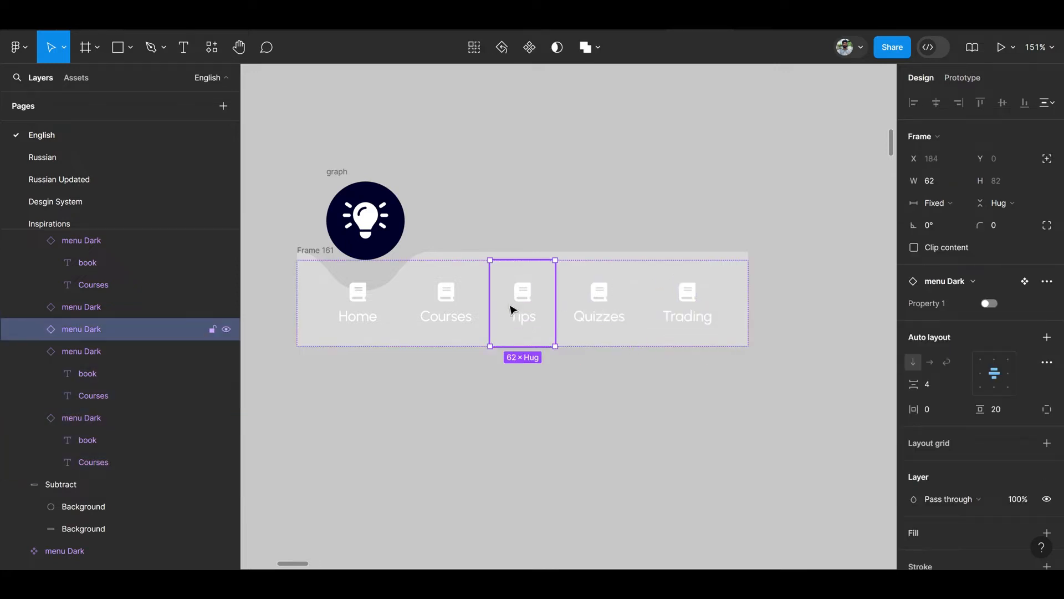
Change the icon in the floating round graph frame to the Home glyph.
left_click(556, 209)
scroll(513, 228, "down", 1)
left_click_drag(514, 228, 536, 220)
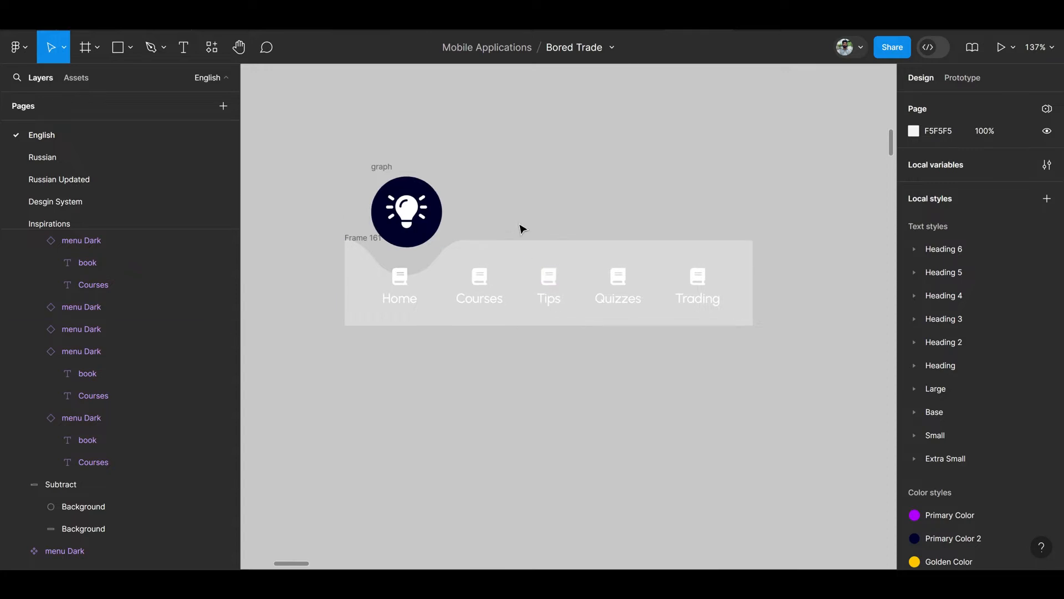
scroll(425, 245, "down", 5)
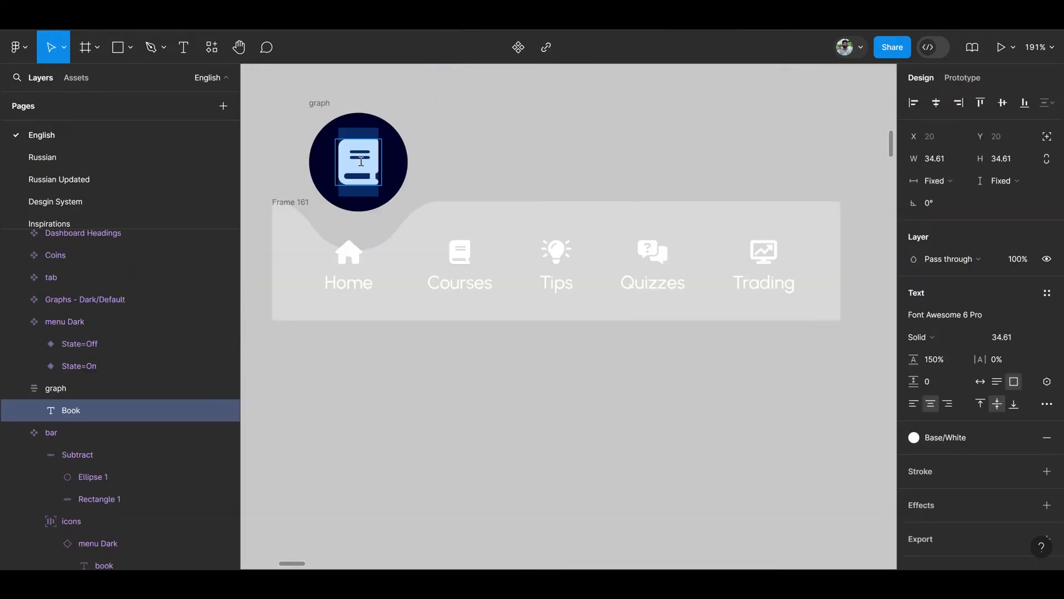
type("Home")
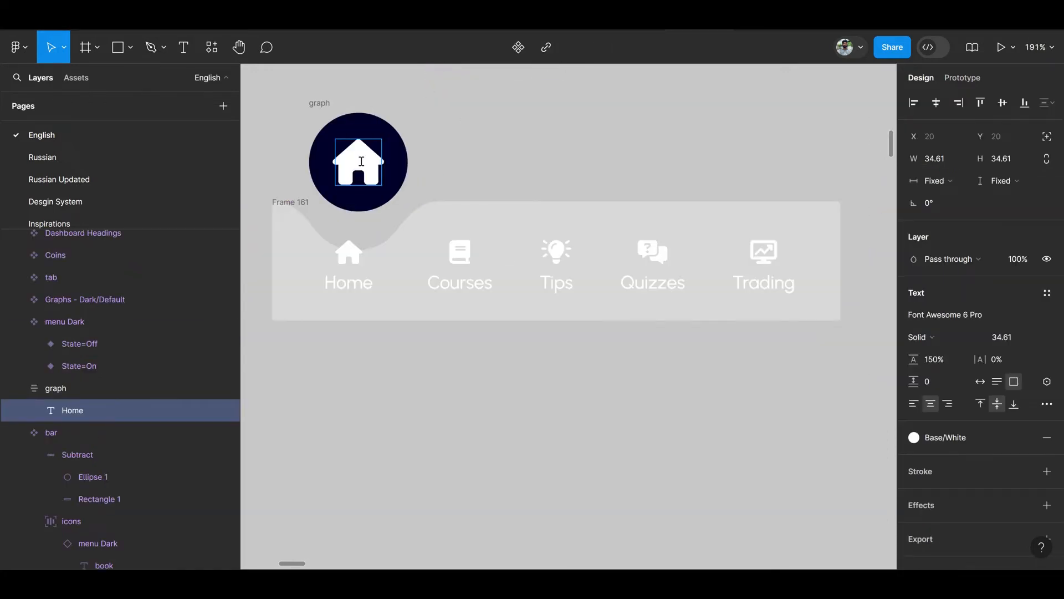
key("Escape")
Set the layer opacity of the small icon in the Home menu item to 0.
left_click(349, 264)
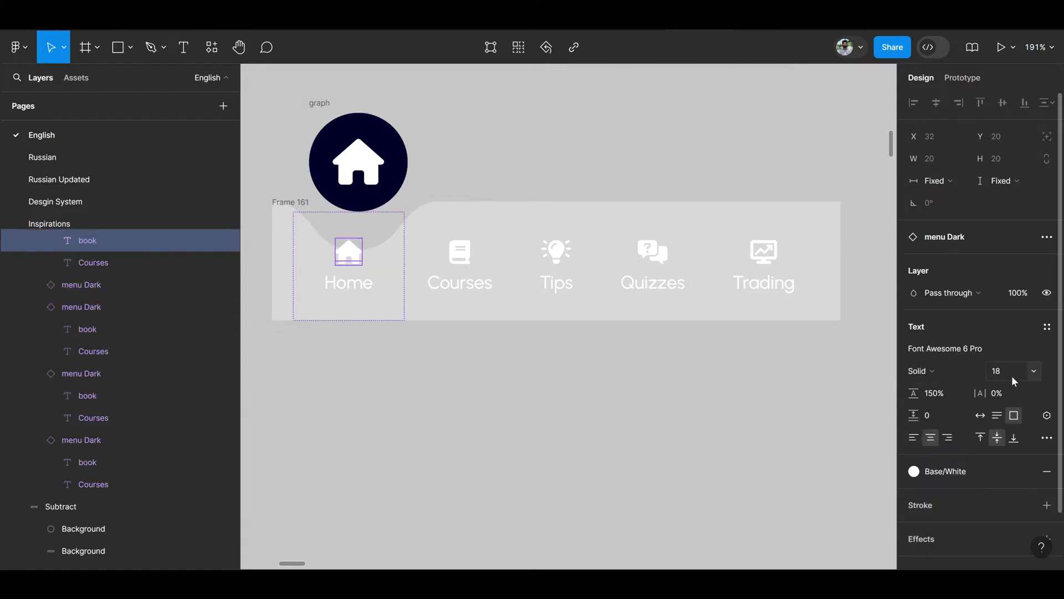
left_click(1018, 299)
type("0")
key("Return")
left_click(419, 133)
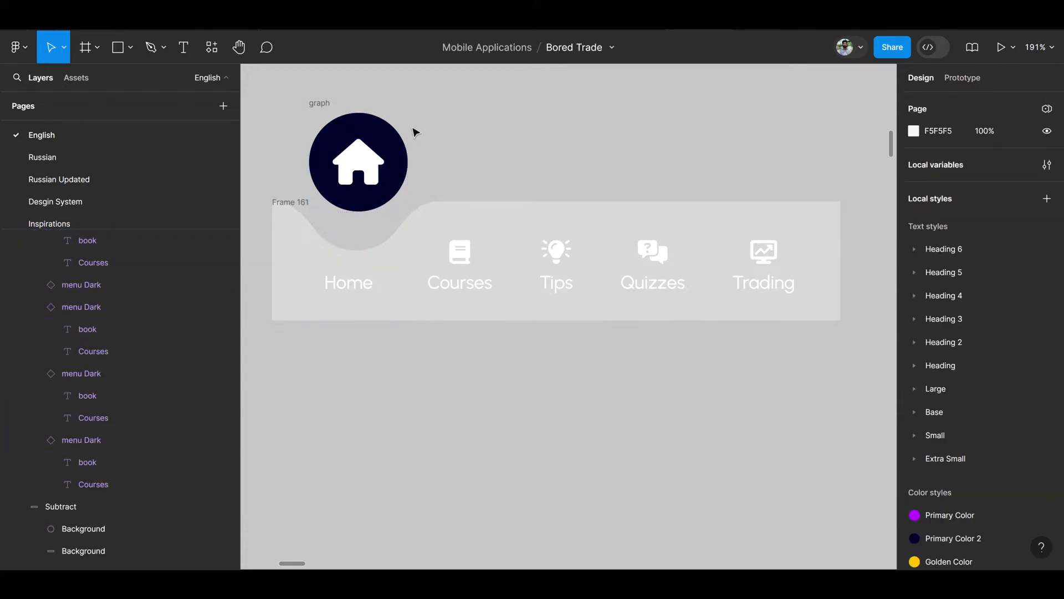
Lower the round home icon into the bar's notch at Y 1525 and centre it horizontally on the Home menu item.
left_click_drag(375, 133, 366, 173)
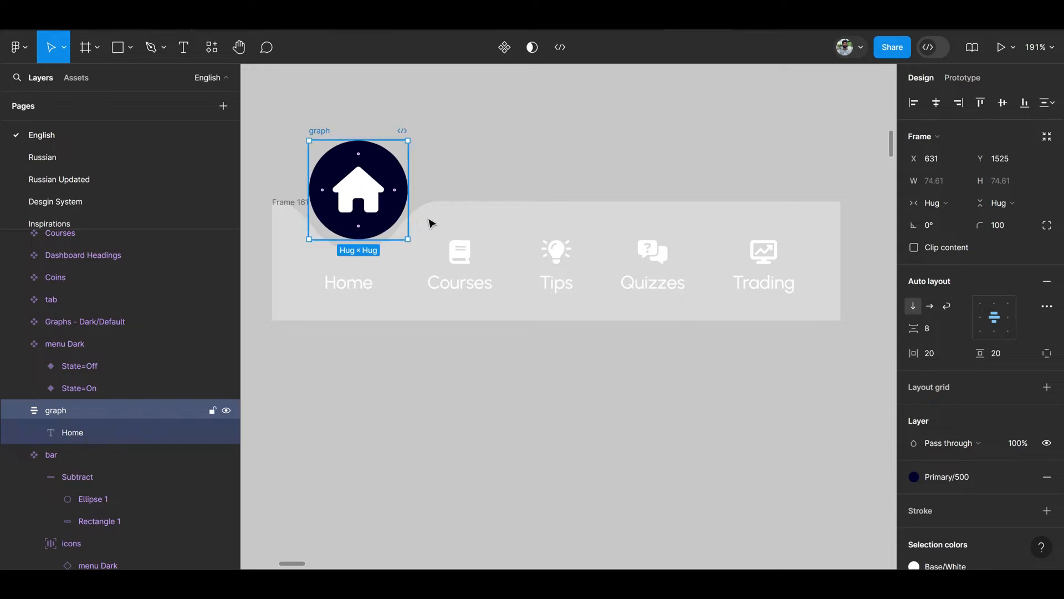
left_click(369, 284, "shift")
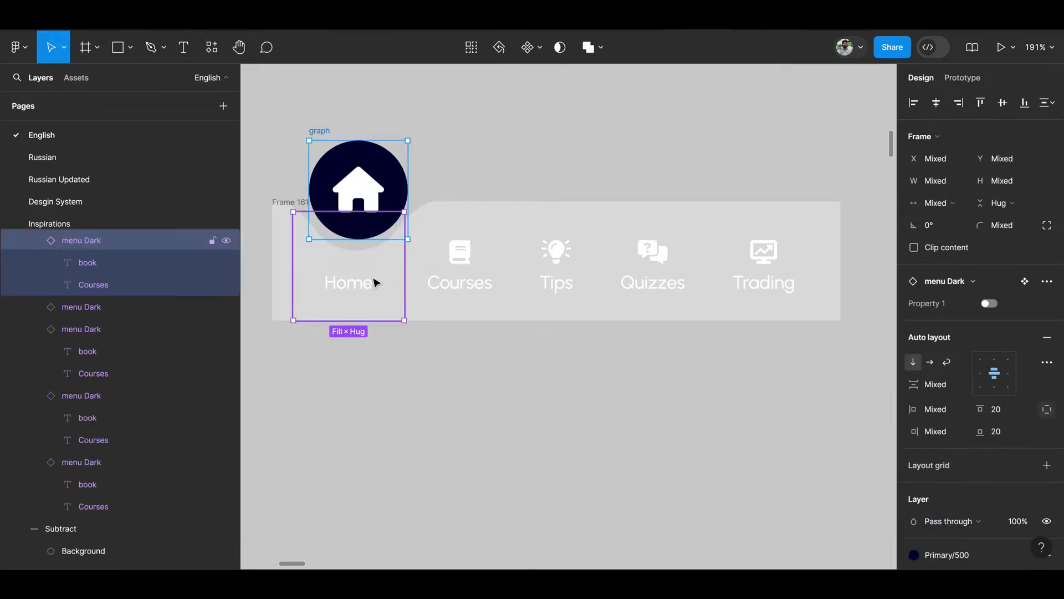
left_click(936, 102)
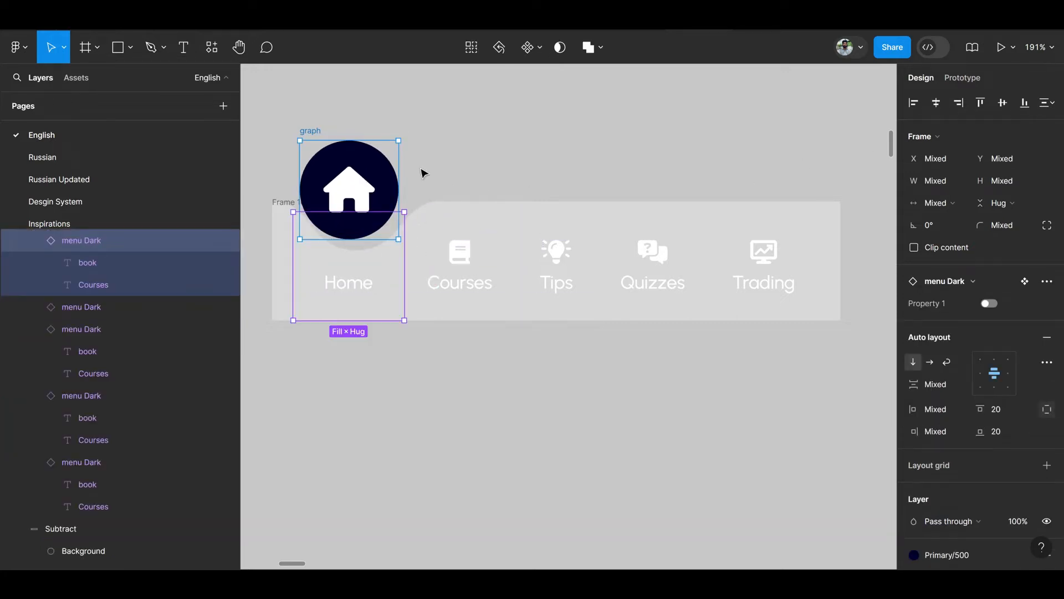
Move the circle that cuts the bar's notch sideways to X 623, in line with the round home icon.
scroll(413, 211, "up", 3)
left_click(415, 198, "ctrl")
left_click(207, 387)
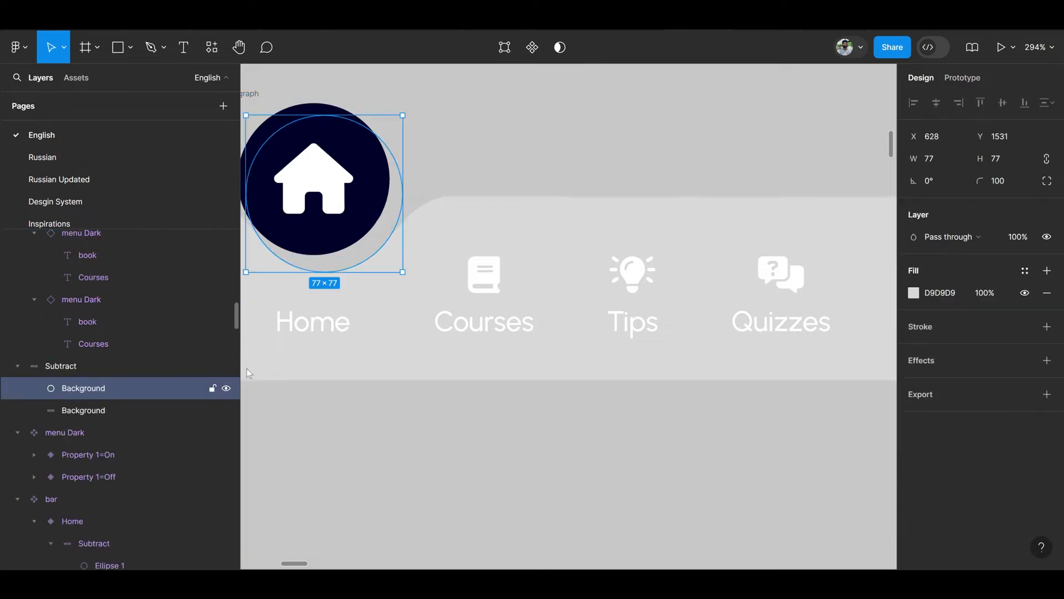
left_click_drag(526, 239, 626, 250)
key("Left")
key("Left")
key("Left")
key("Left")
key("Left")
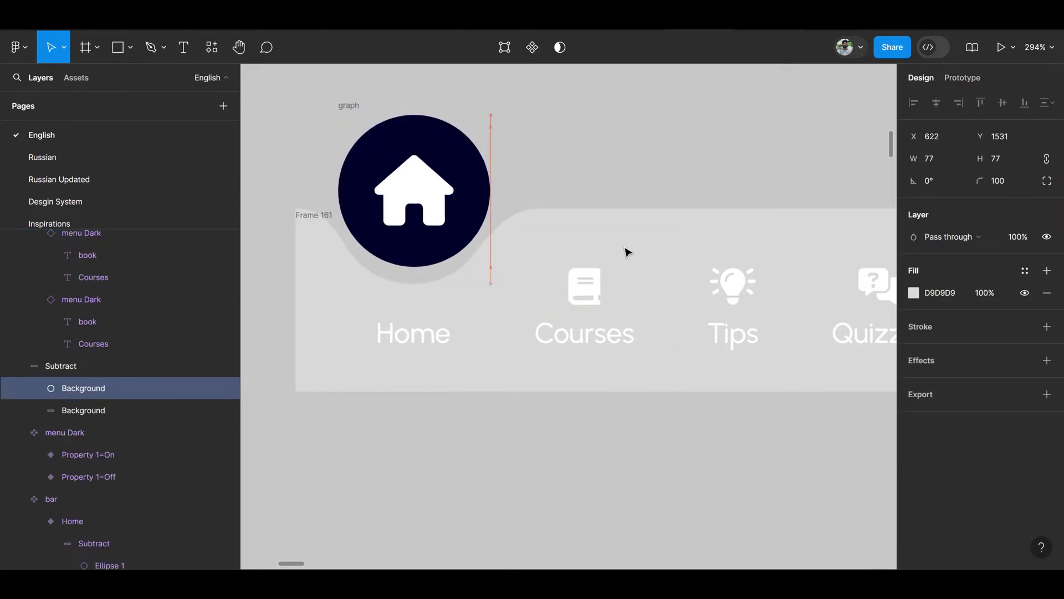
key("Right")
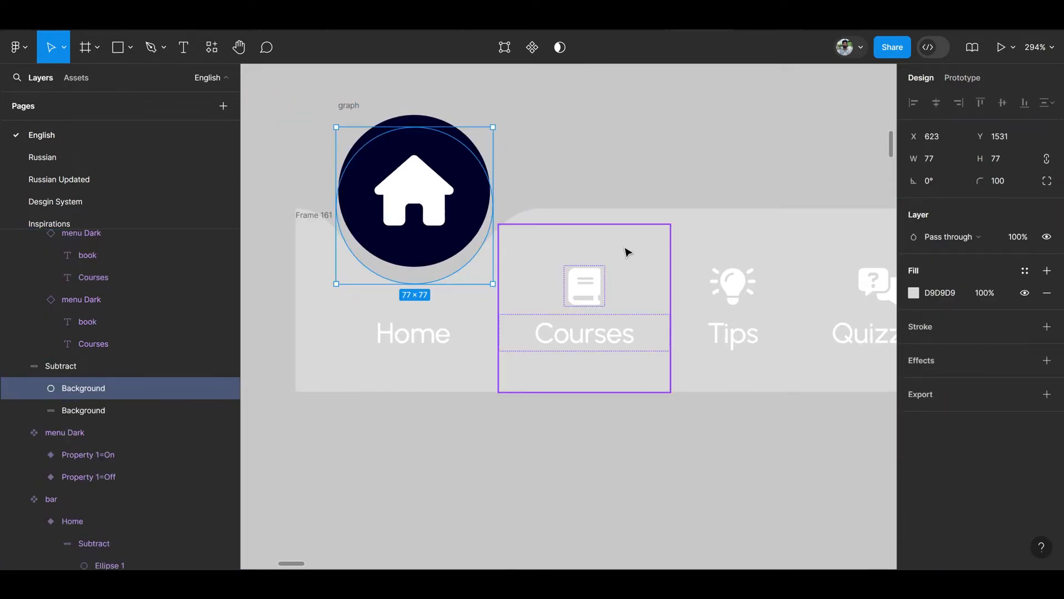
key("Left")
Fine-tune the round home icon's position in the notch to X 625, Y 1524.
left_click(472, 168)
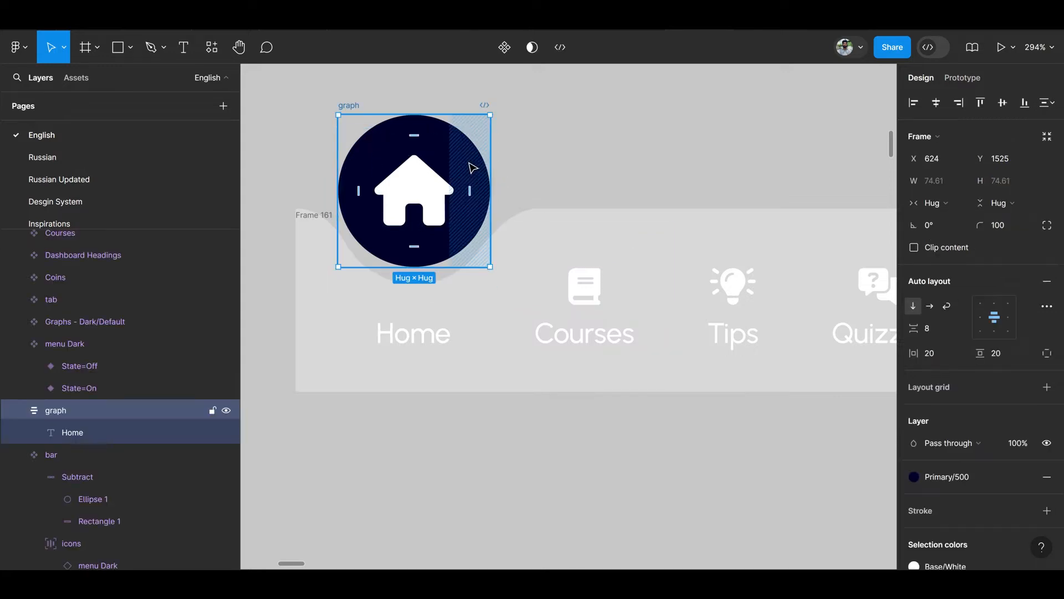
key("Right")
key("Down")
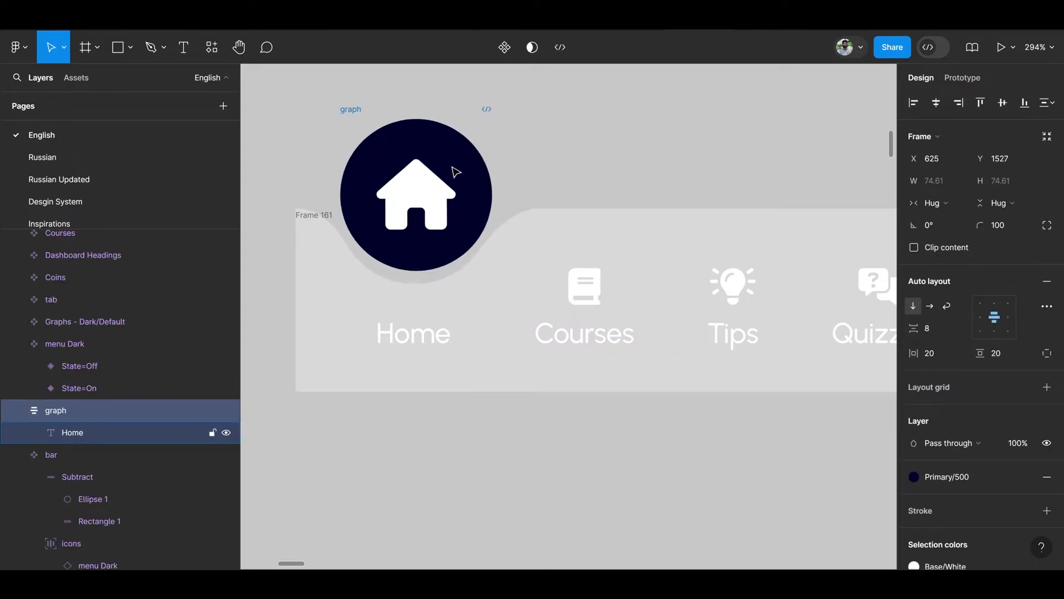
key("Down")
key("Up")
key("Up")
key("Up")
key("Up")
key("Up")
key("Left")
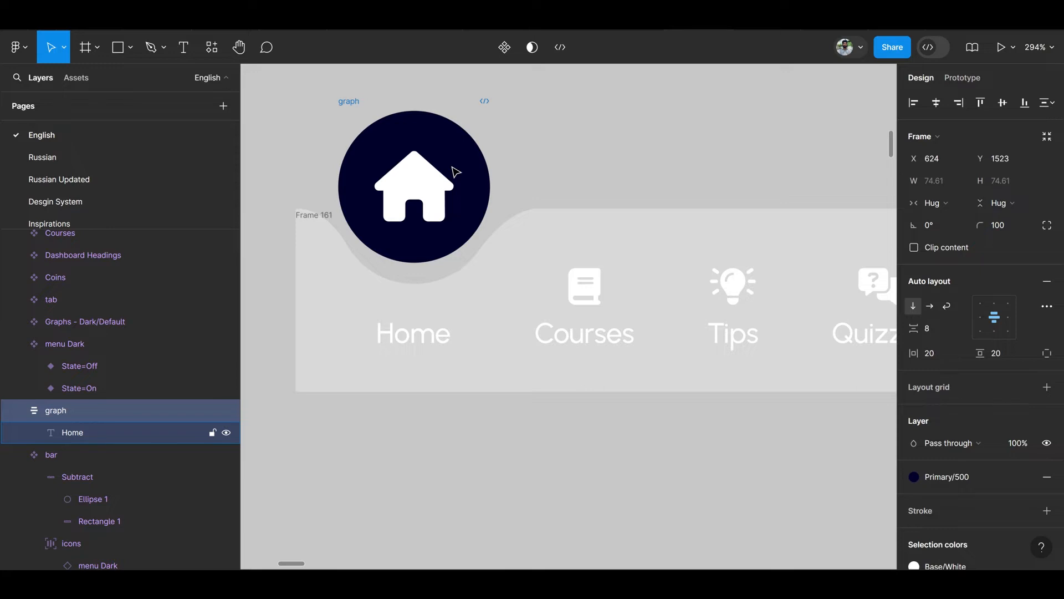
key("Right")
key("Down")
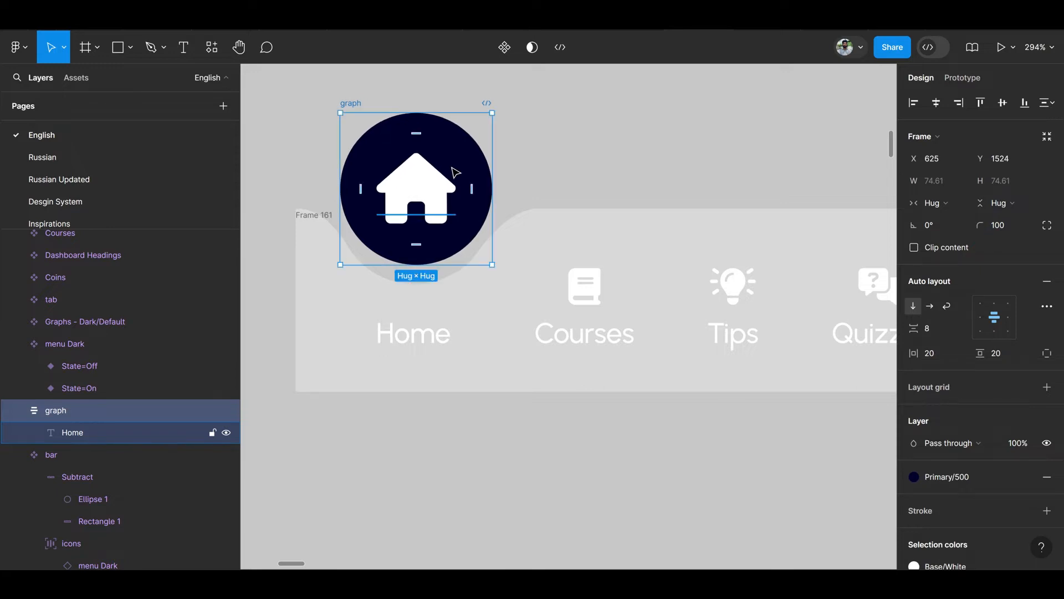
left_click(594, 147)
Compare the round home icon's alignment with the bar background and the circle cutting the notch.
scroll(594, 148, "down", 5)
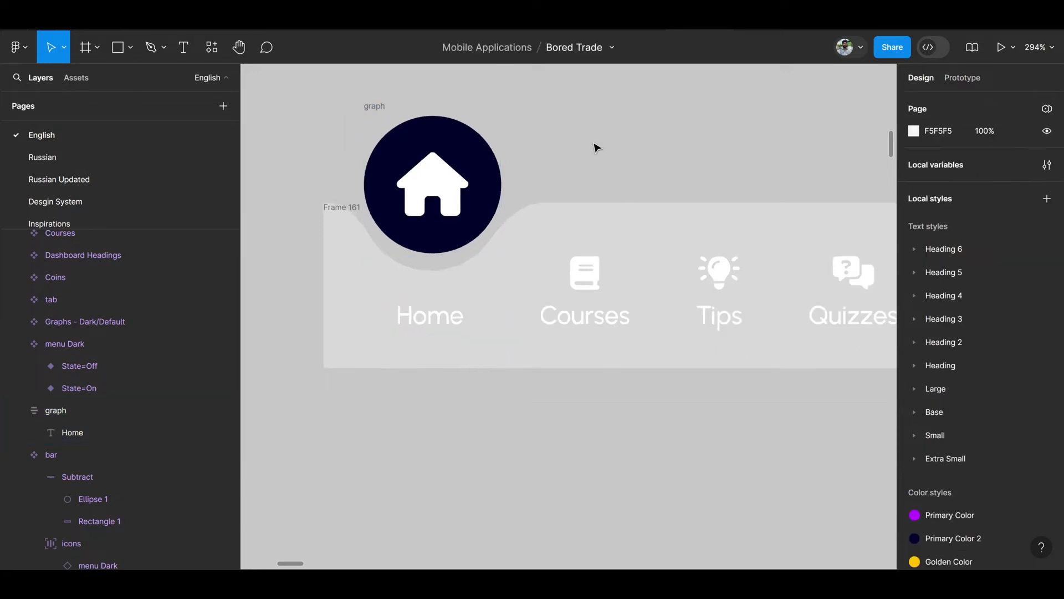
left_click(501, 154)
left_click(504, 134)
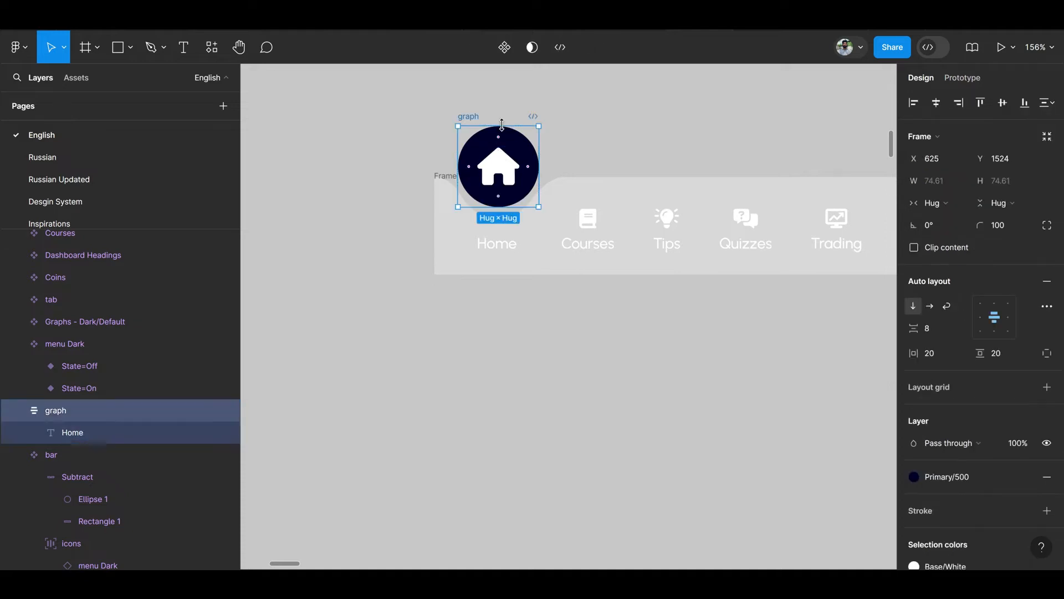
key("Left")
key("Right")
scroll(521, 215, "up", 6)
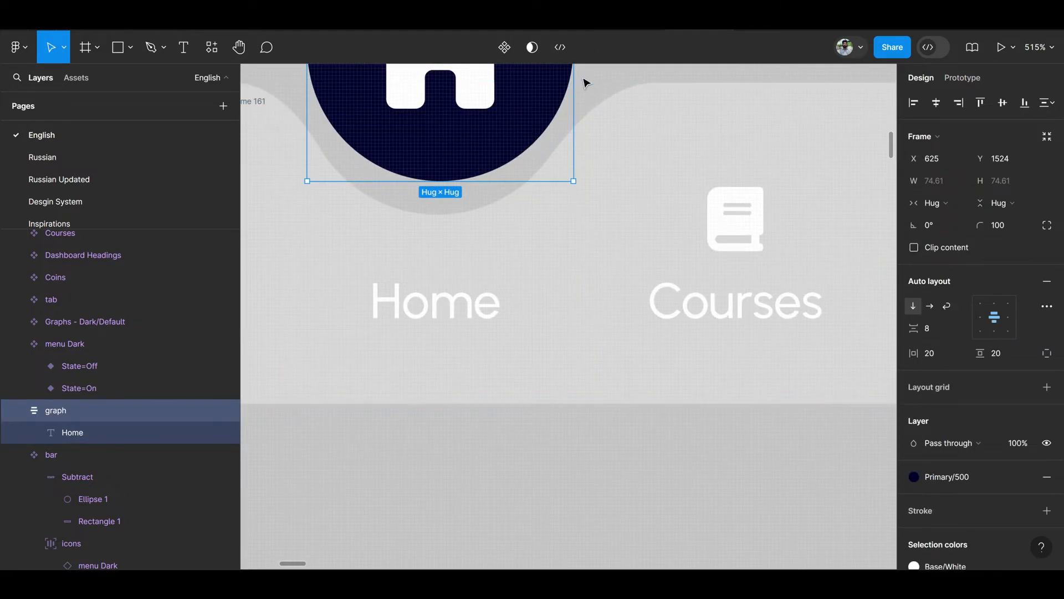
left_click(650, 103)
double_click(649, 103)
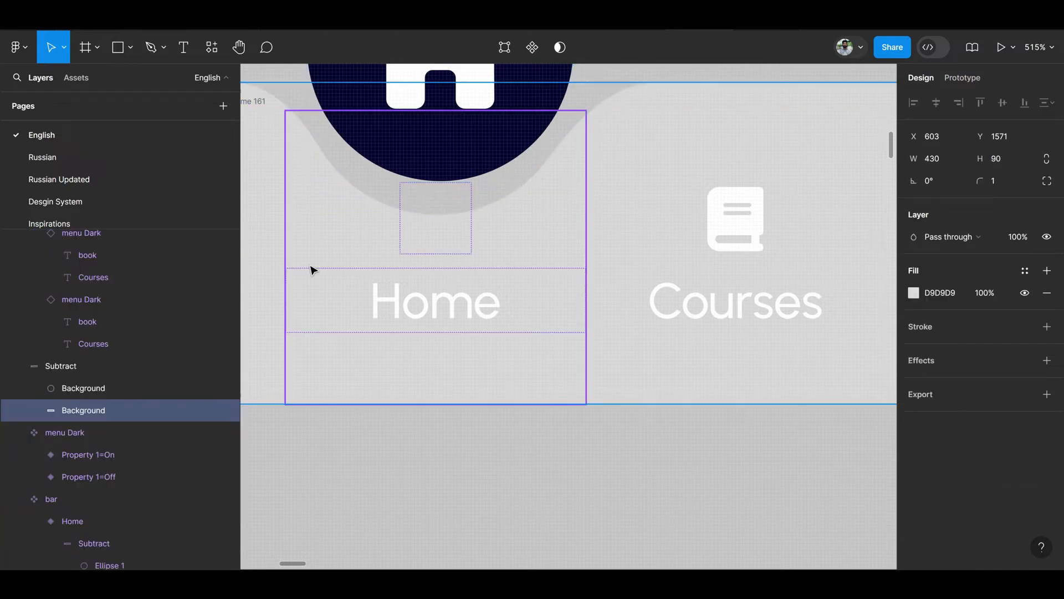
left_click(145, 387)
scroll(624, 236, "down", 4)
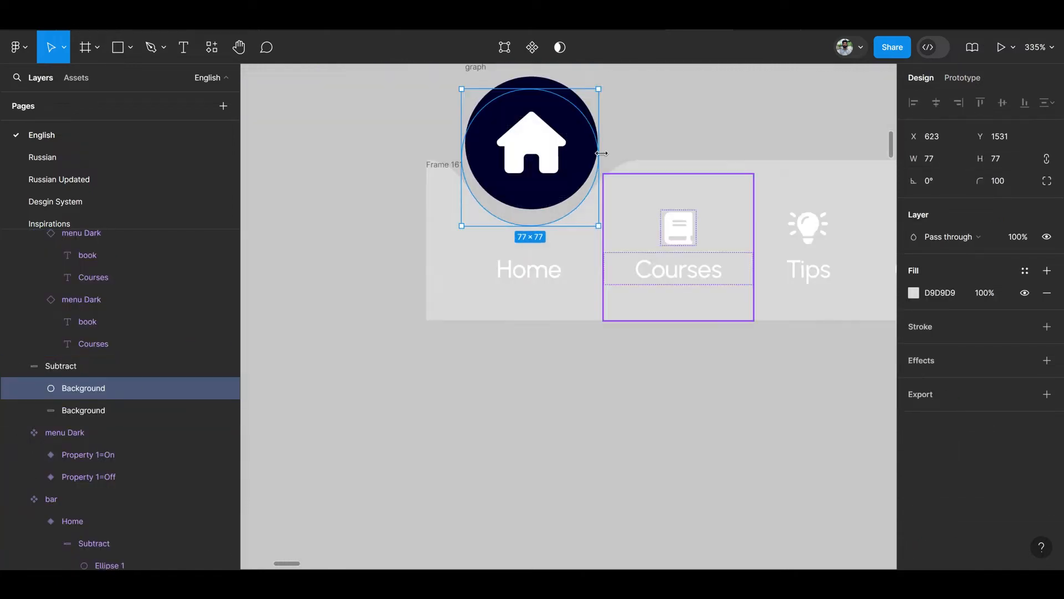
key("Escape")
Set the round graph frame to a fixed size of 74 by 74.
left_click(535, 87)
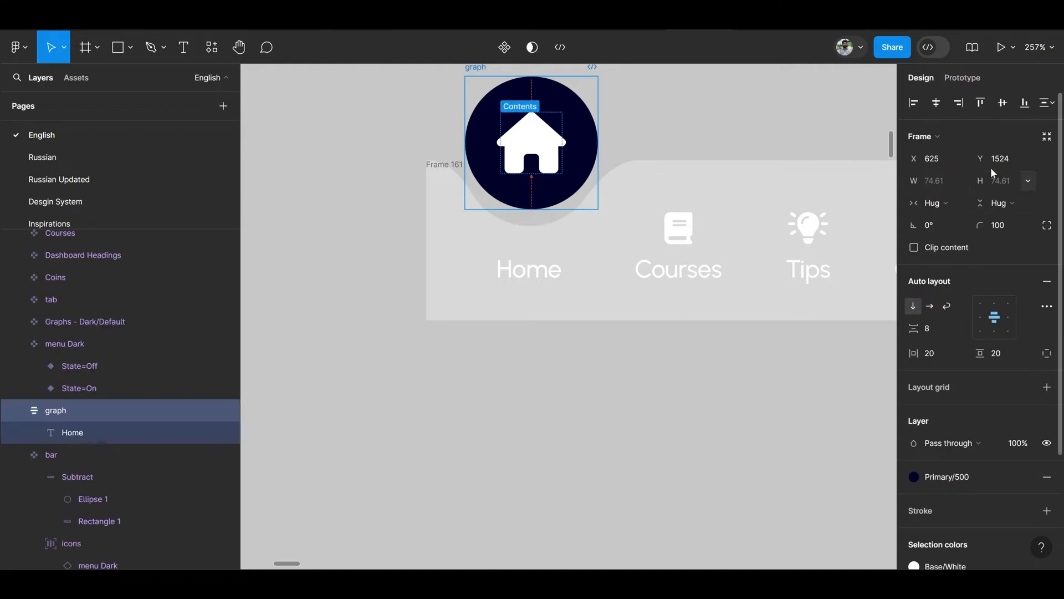
left_click(941, 179)
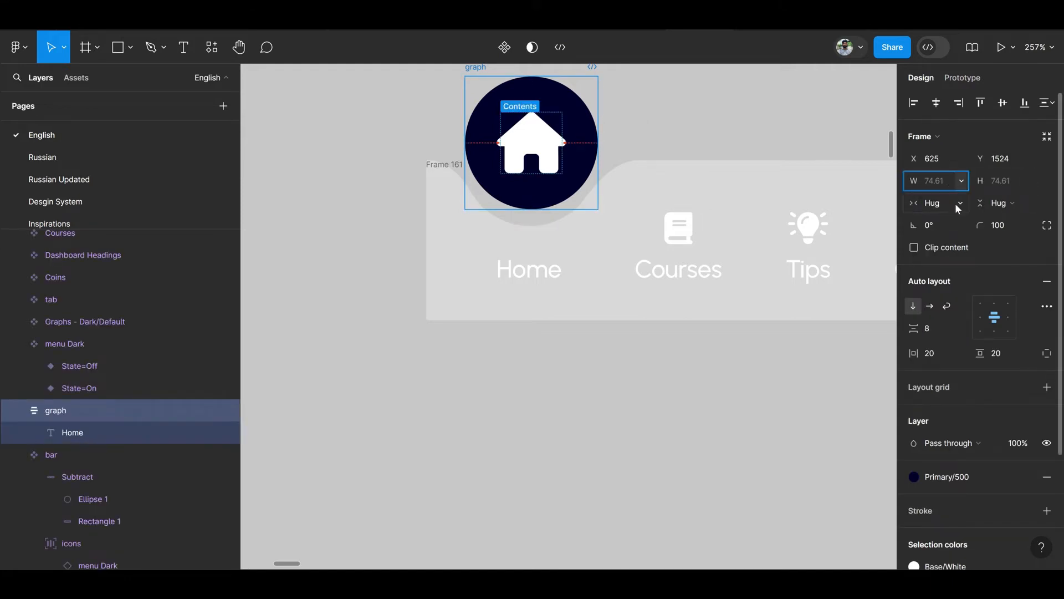
left_click(955, 202)
left_click(946, 161)
left_click(949, 183)
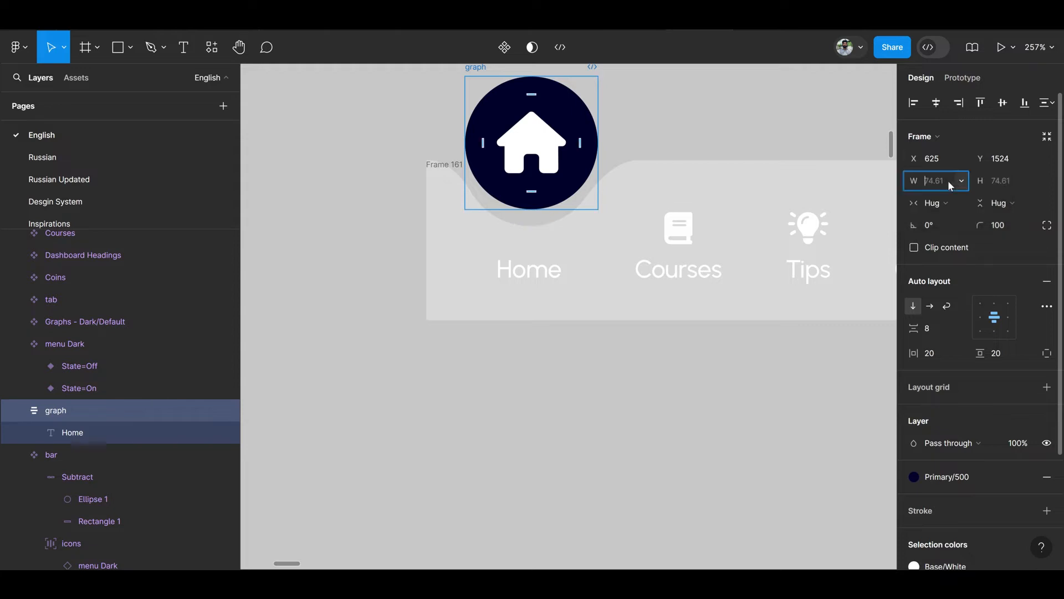
left_click(1001, 187)
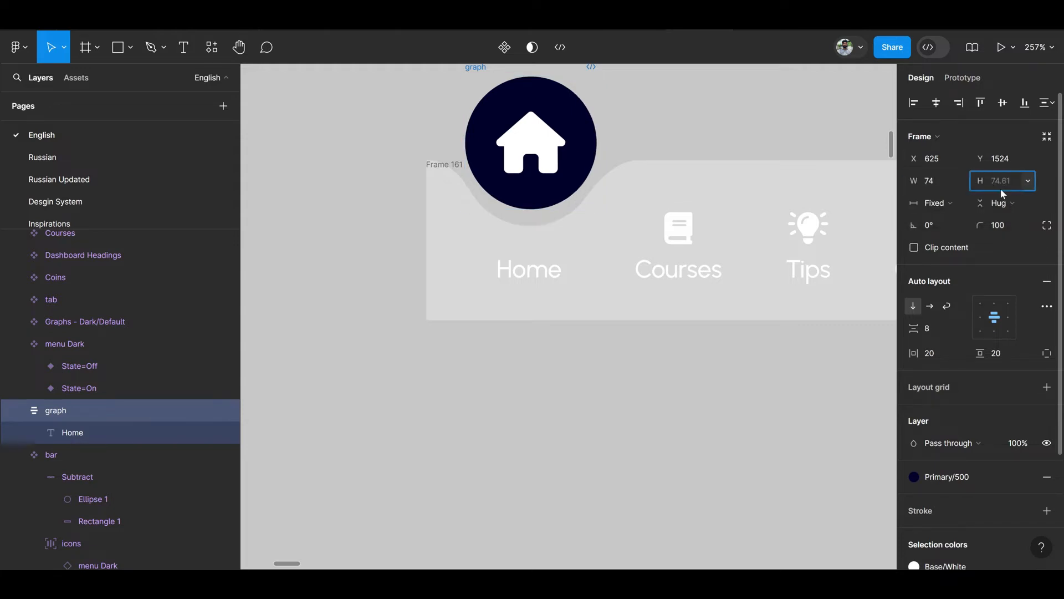
type("74")
key("Return")
Lower the resized round home icon into the notch to Y 1527.
left_click(621, 179, "ctrl")
scroll(621, 180, "up", 4)
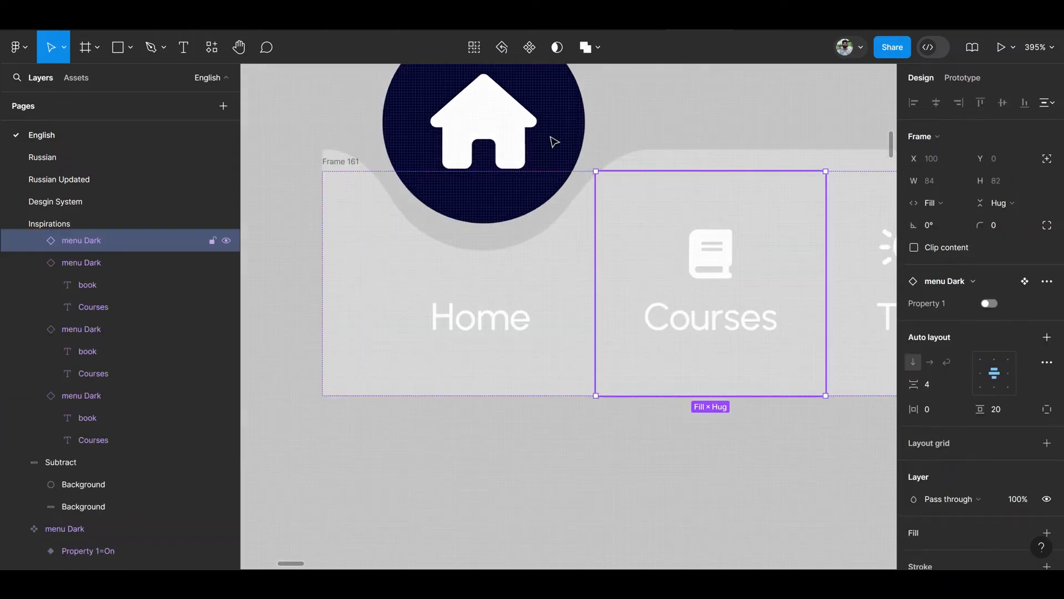
left_click(534, 125)
left_click(562, 109)
key("Down")
key("Down")
key("Down")
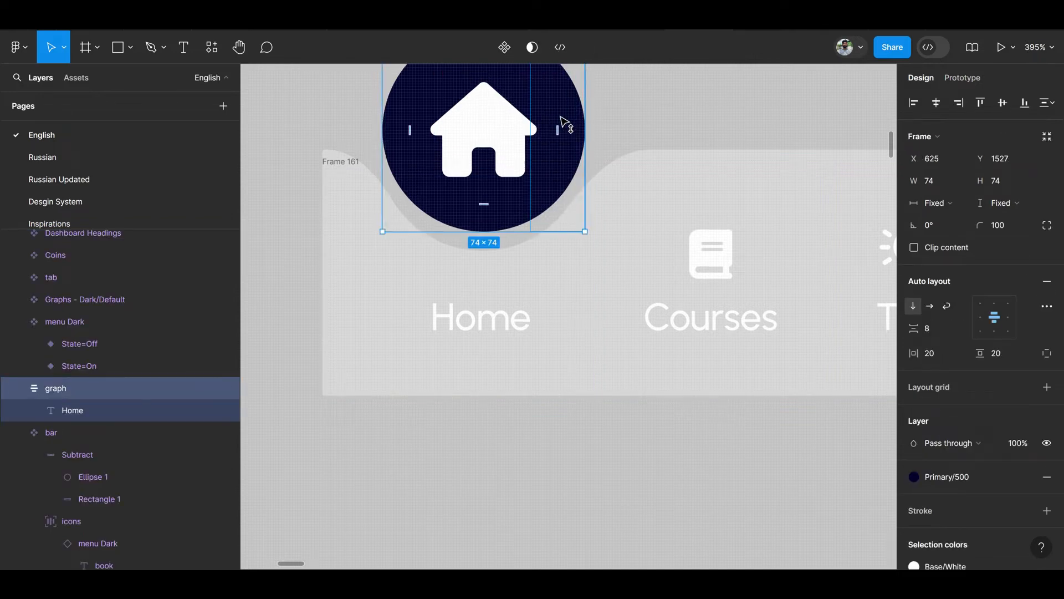
left_click(641, 109)
Raise the round home icon to Y 1517.
scroll(691, 128, "down", 4)
left_click_drag(637, 204, 527, 289)
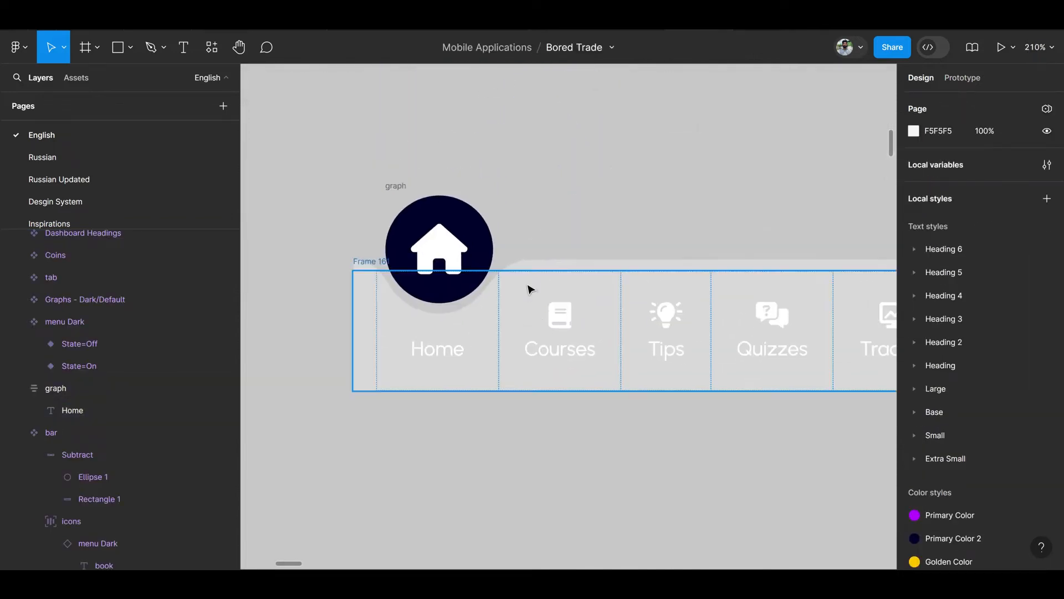
left_click(450, 225)
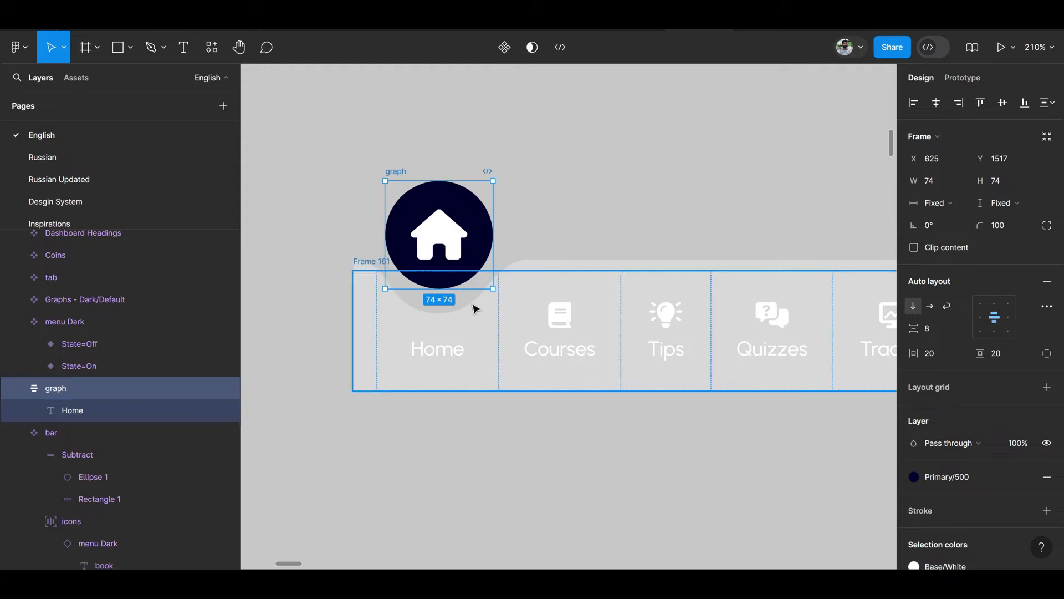
Raise the circle that cuts the notch to about Y 1525, checking its distances to the bar background.
left_click(516, 266)
scroll(166, 294, "up", 3)
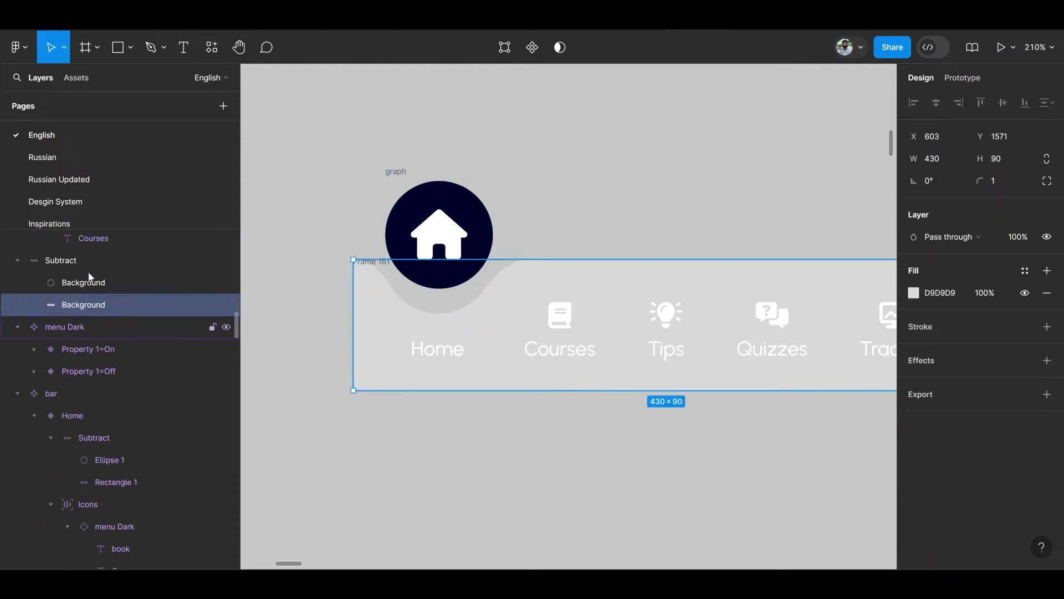
left_click(100, 288)
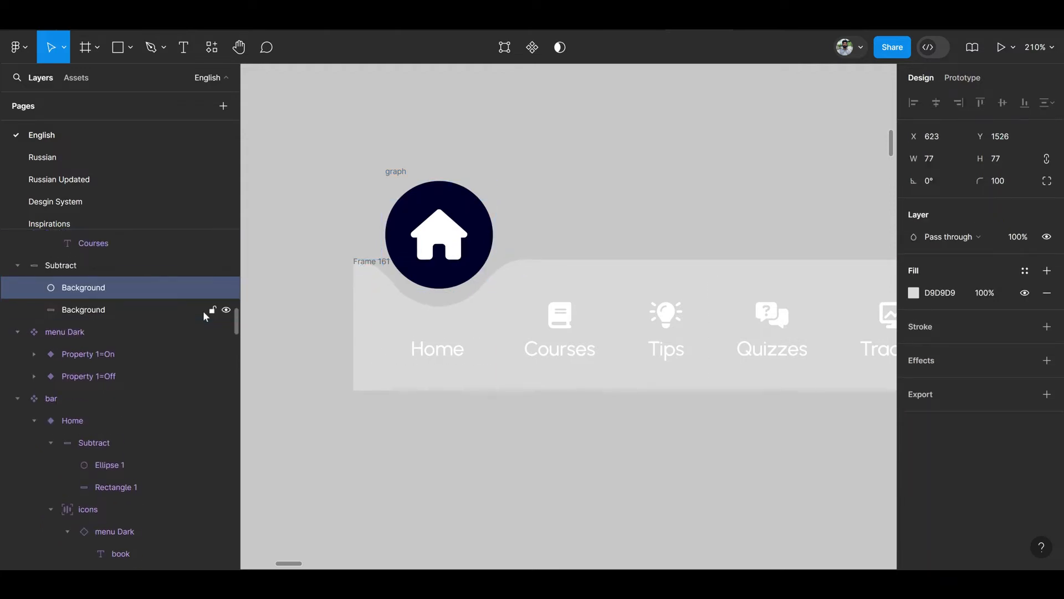
key("Up")
key("alt")
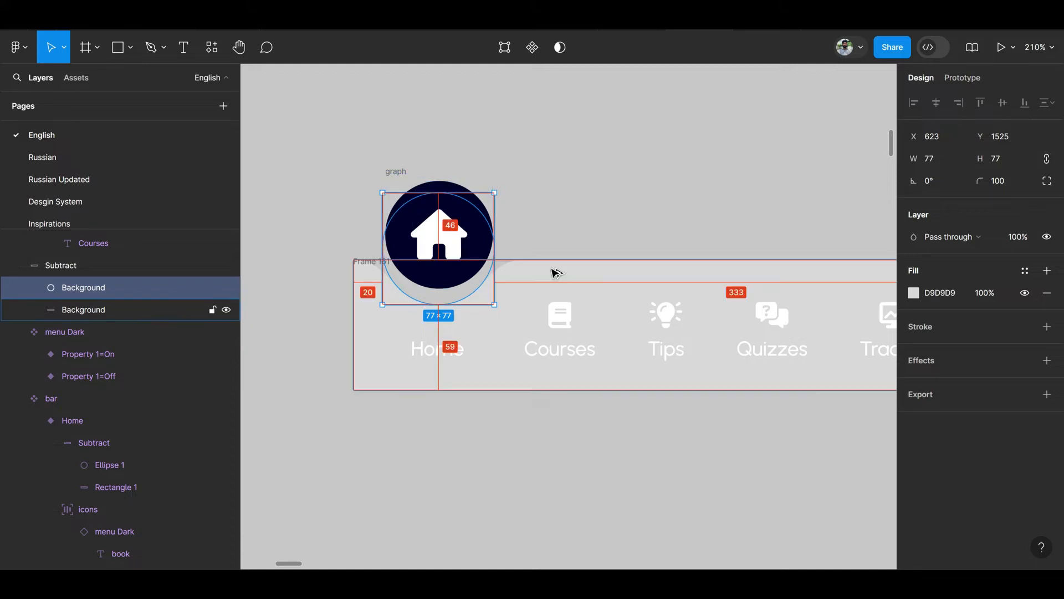
key("Up")
key("alt")
Settle the round home icon in the shallower notch at X 624, Y 1519.
left_click(437, 239)
scroll(436, 239, "up", 3)
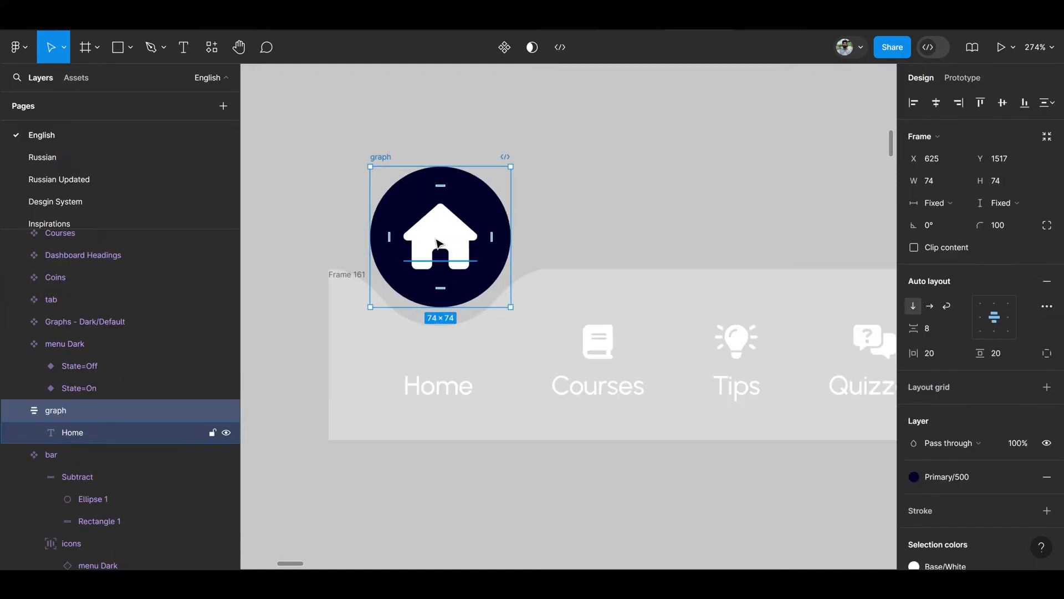
key("Down")
key("Down")
key("Left")
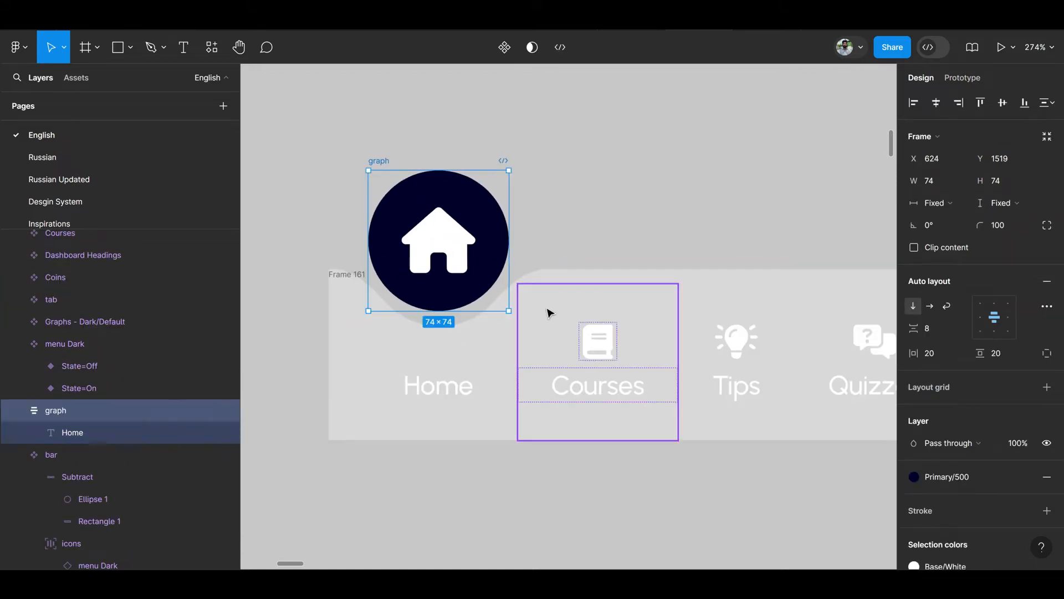
left_click(549, 311)
left_click(608, 206)
left_click(459, 178)
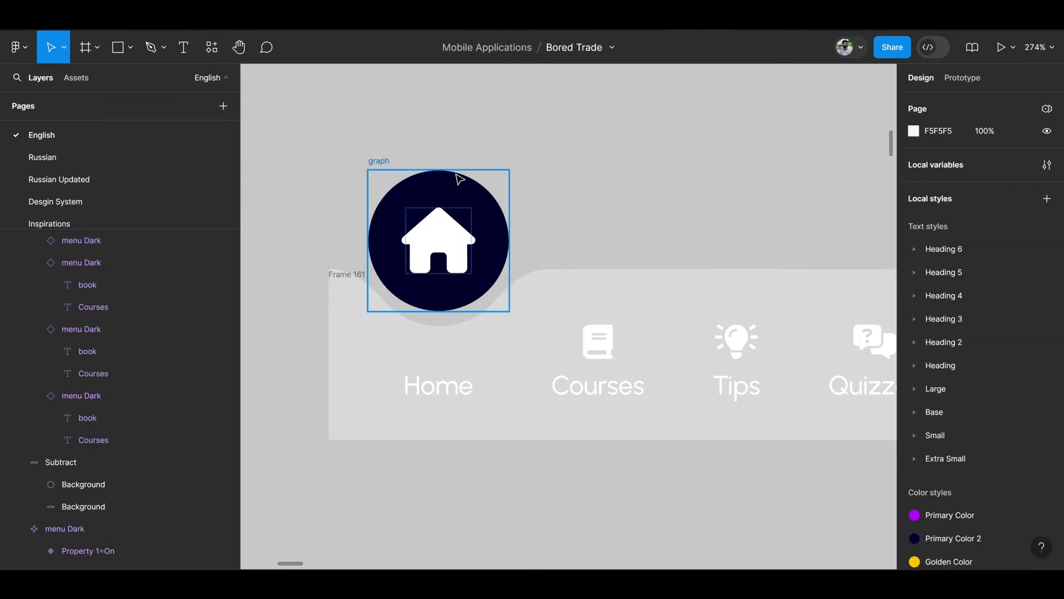
key("Right")
left_click(715, 153)
Wrap the round home icon, the notched bar shape and the menu item row together in one auto layout frame.
scroll(616, 241, "down", 5)
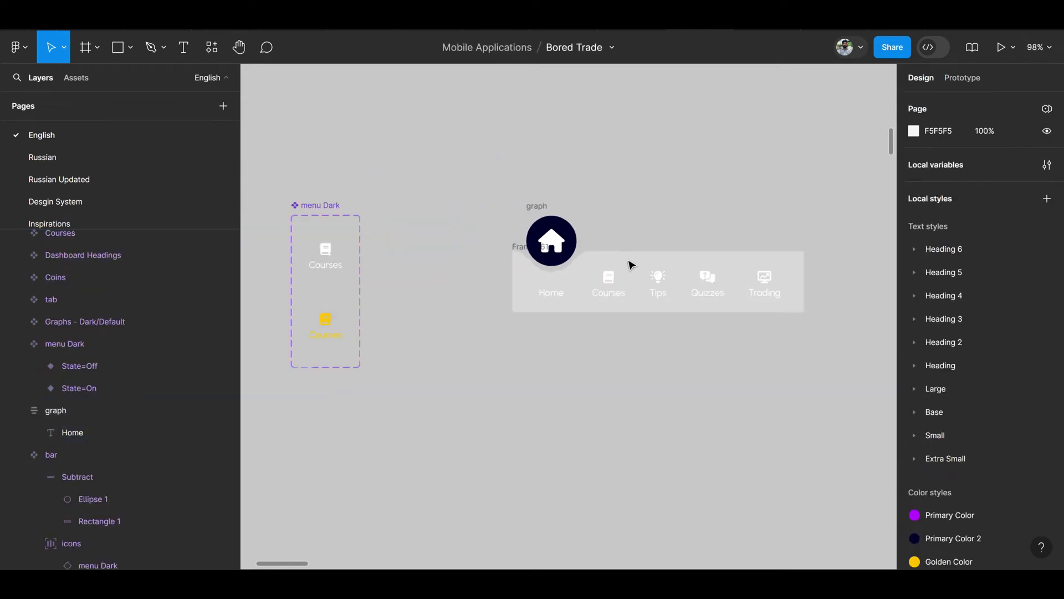
left_click_drag(630, 261, 535, 273)
left_click(440, 229)
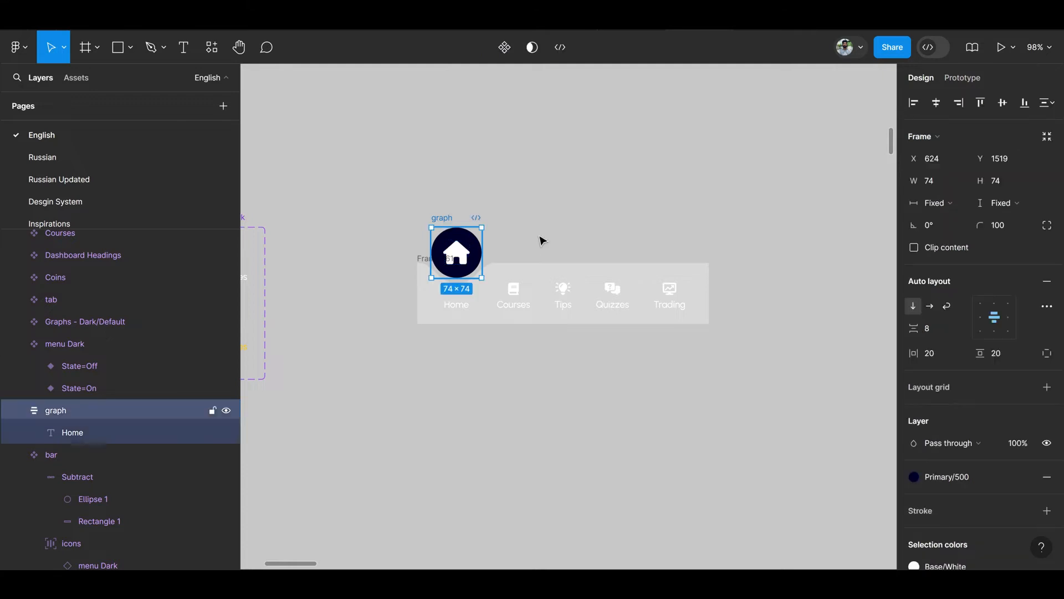
left_click(505, 267)
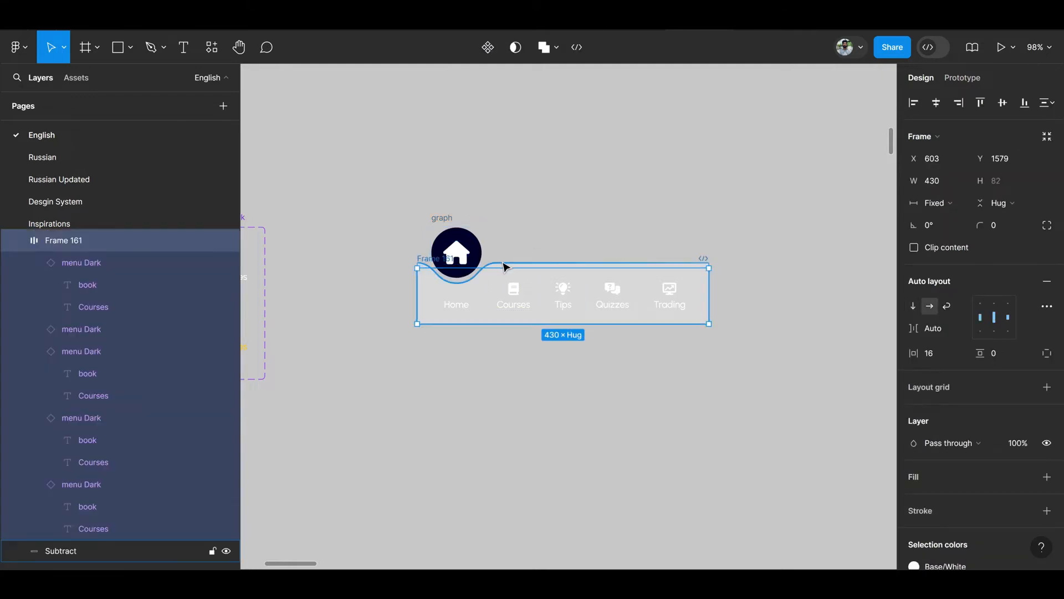
left_click(635, 265)
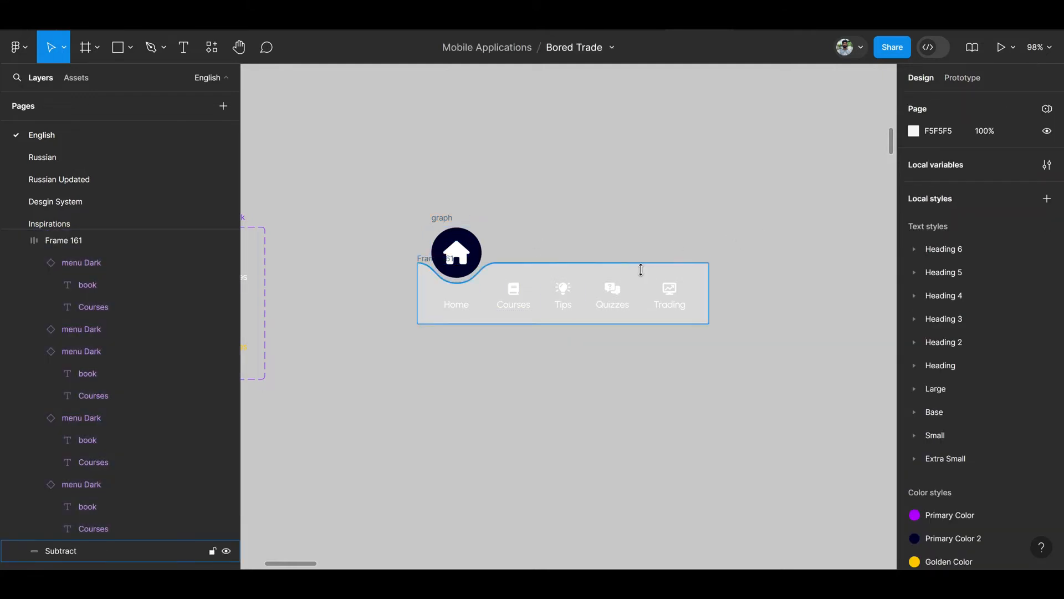
left_click_drag(392, 215, 588, 344)
left_click(561, 331)
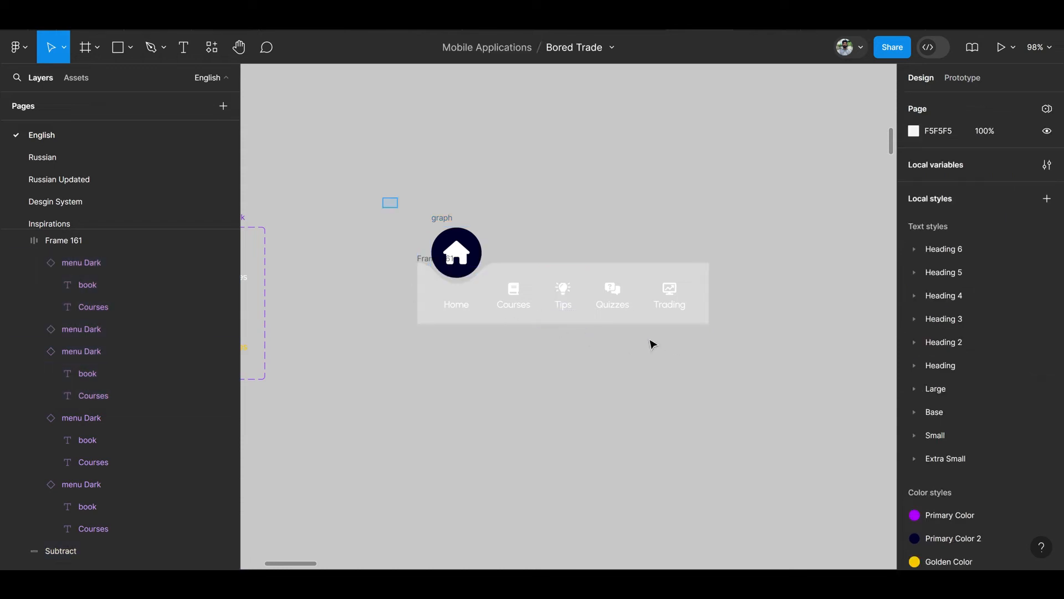
left_click_drag(388, 199, 746, 349)
key("shift+a")
Give the round graph frame absolute position and place it over the notch at X 21, Y -53.
left_click(442, 252)
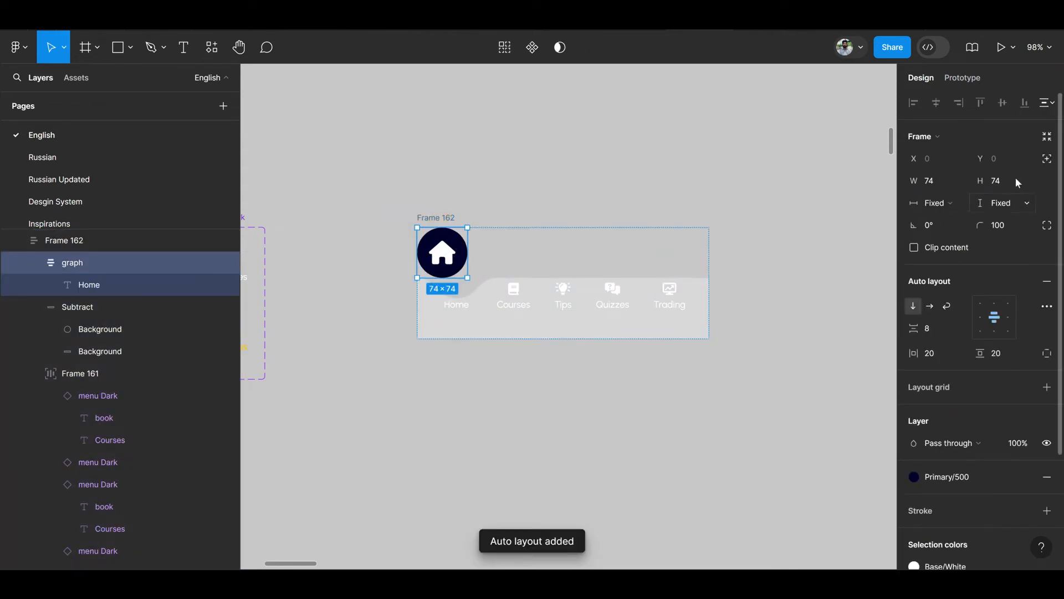
left_click(1047, 158)
scroll(459, 271, "up", 2)
left_click_drag(443, 248, 460, 209)
scroll(459, 209, "up", 5)
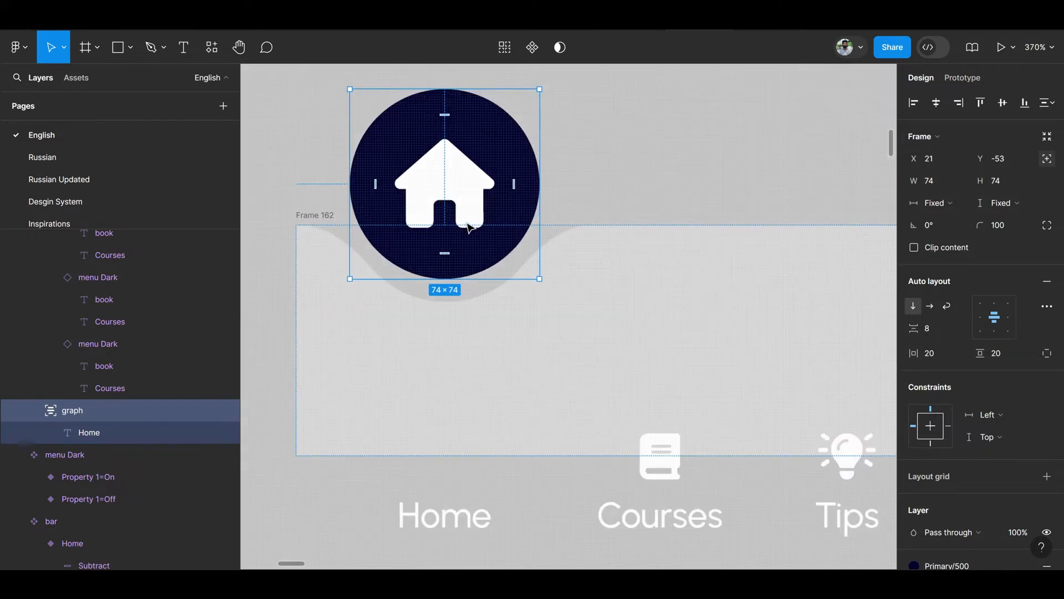
Align the menu item row to the bottom of the new wrapping frame.
scroll(466, 223, "down", 5)
left_click(482, 328)
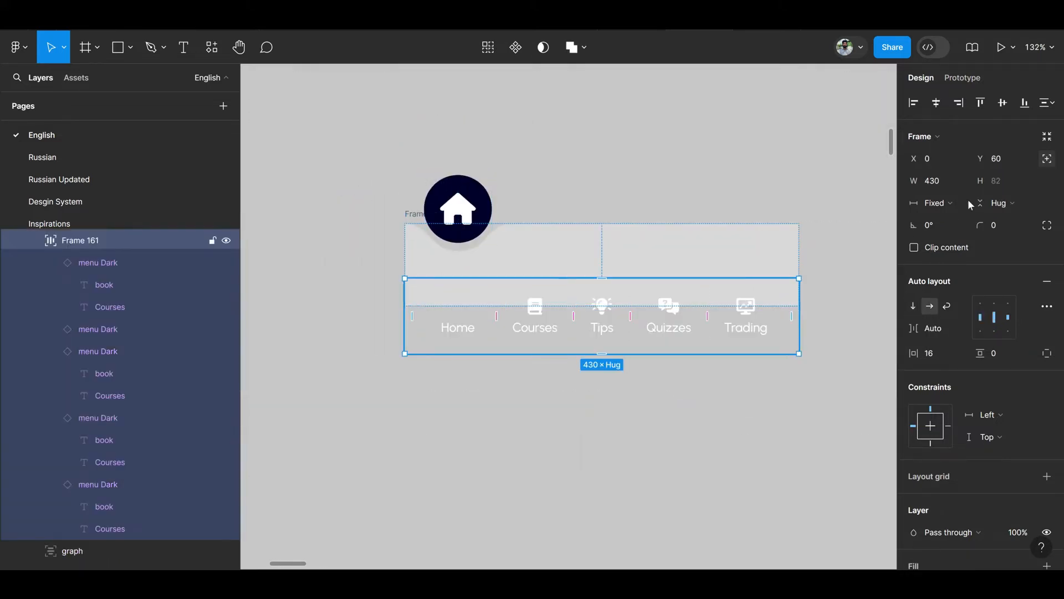
left_click(1024, 104)
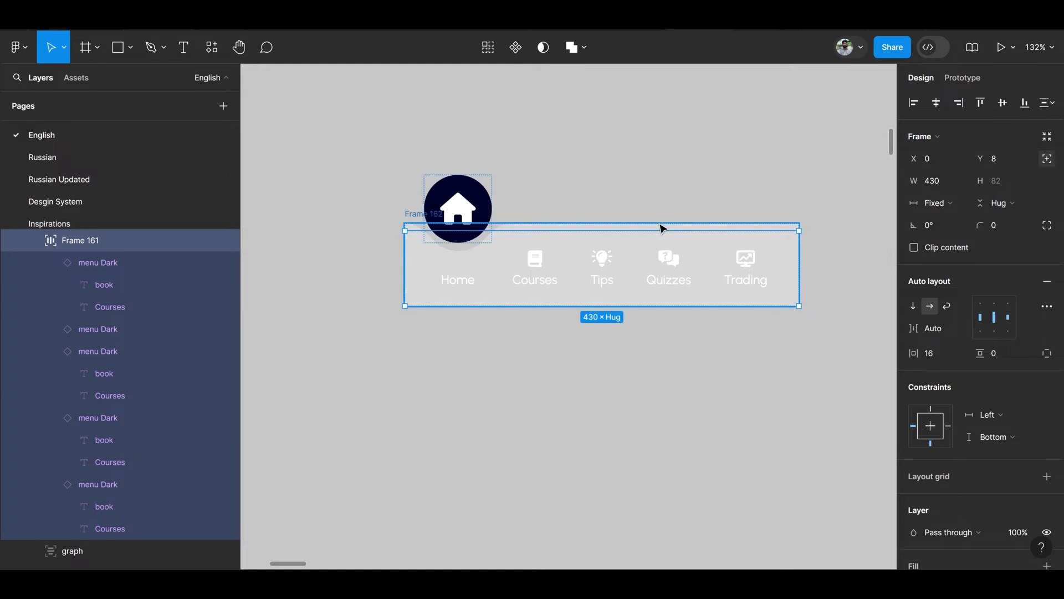
Set the wrapping frame's width to hug its contents and keep the menu item row at fixed width.
left_click(1025, 205)
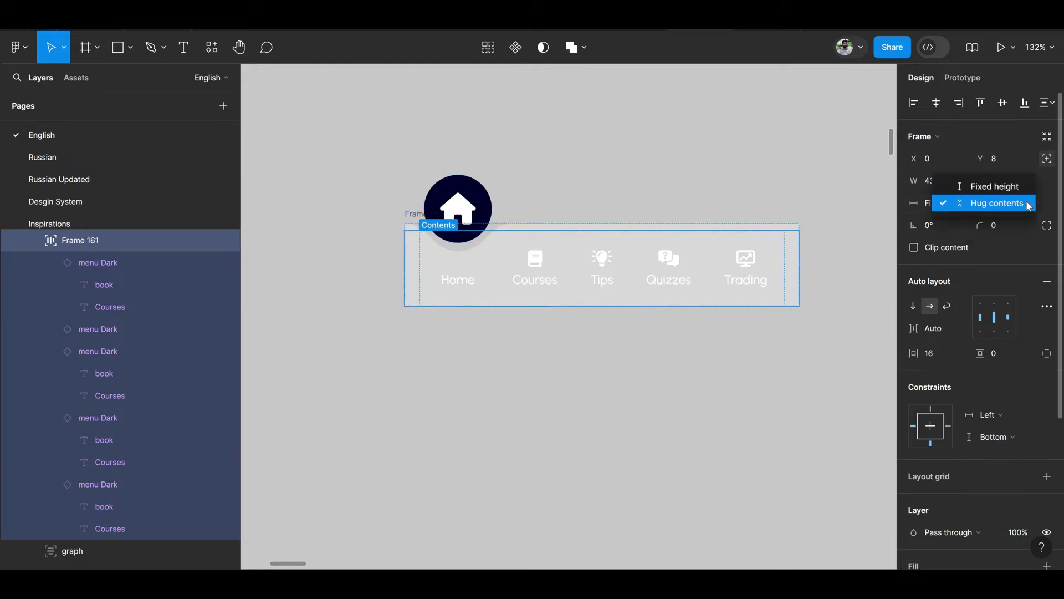
left_click(1006, 204)
left_click(942, 202)
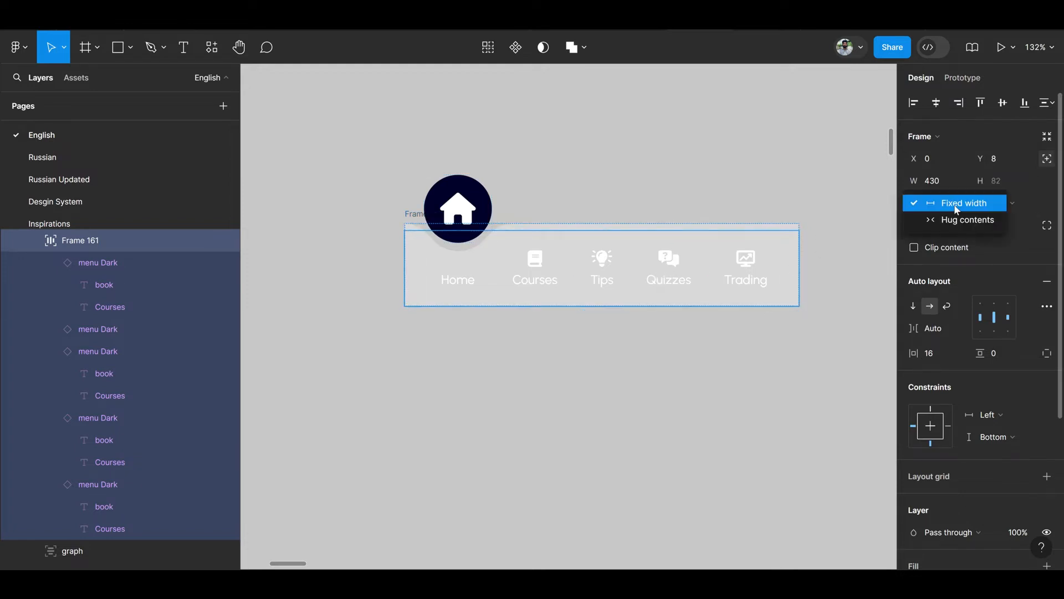
left_click(942, 202)
left_click(607, 225)
left_click(947, 203)
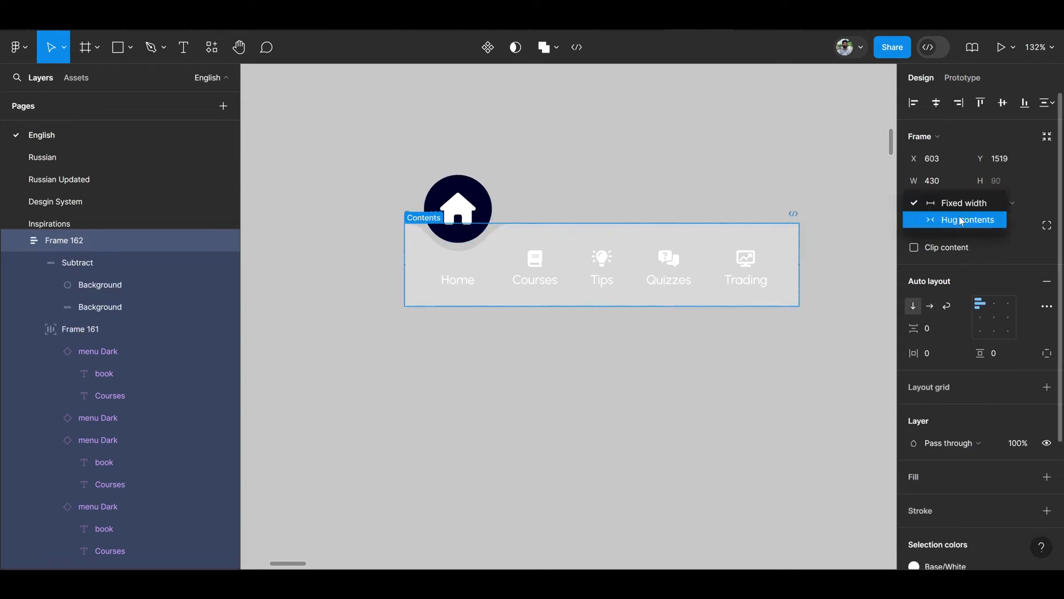
left_click(962, 219)
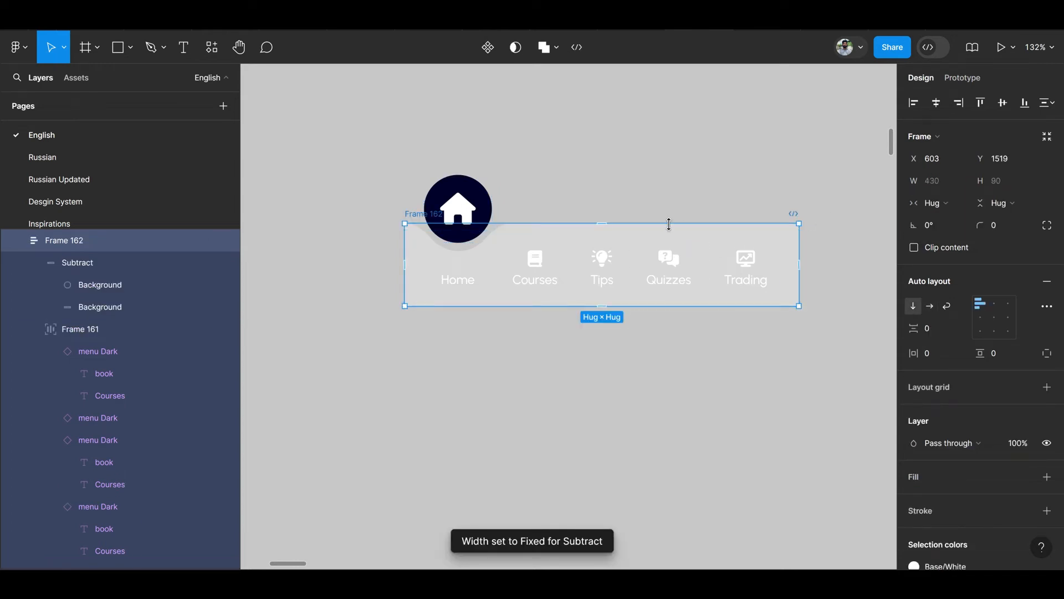
left_click(669, 232)
left_click(942, 203)
left_click(959, 203)
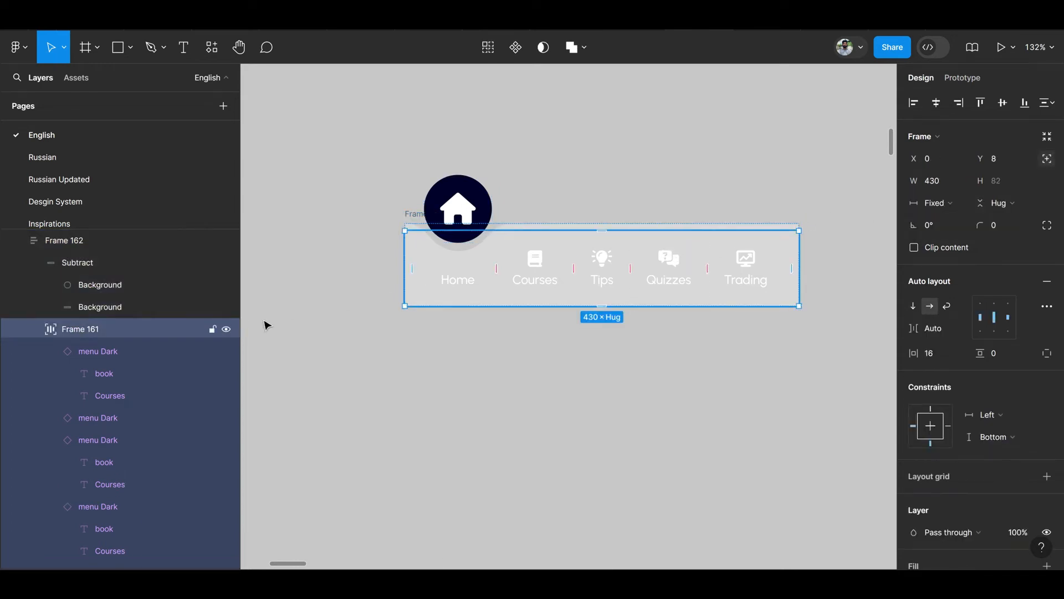
Collapse the wrapping frame's nested layers and rename the menu item row's layer to Icons.
left_click(33, 329)
left_click(34, 262)
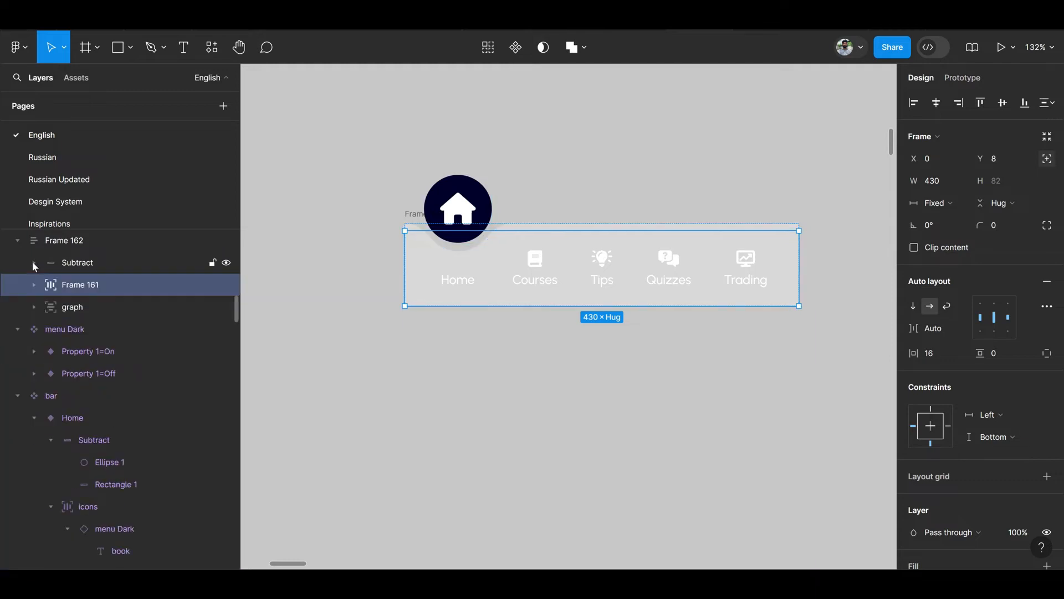
left_click(80, 264)
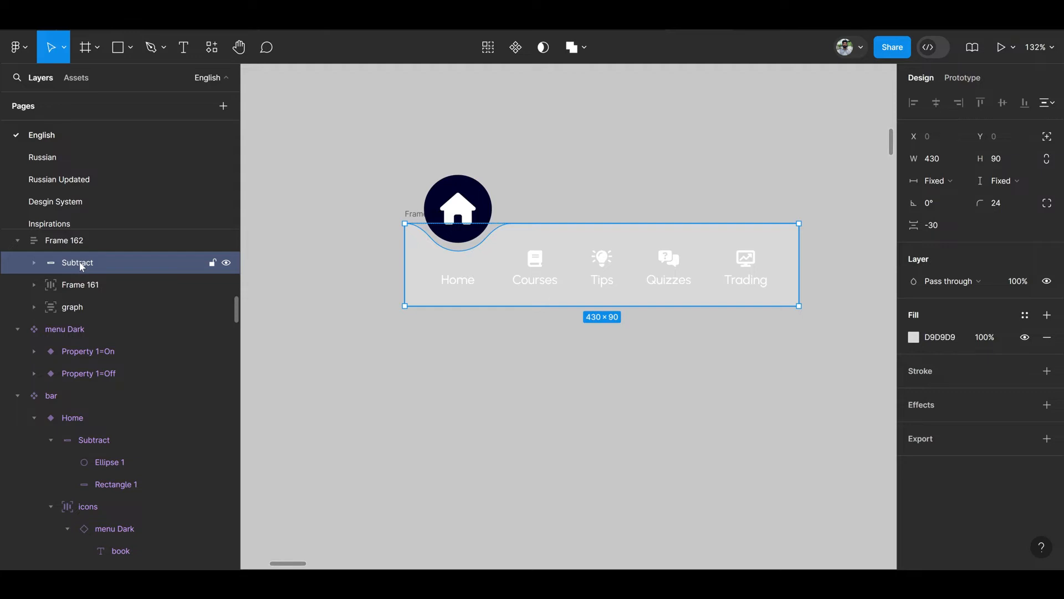
left_click(90, 284)
double_click(93, 285)
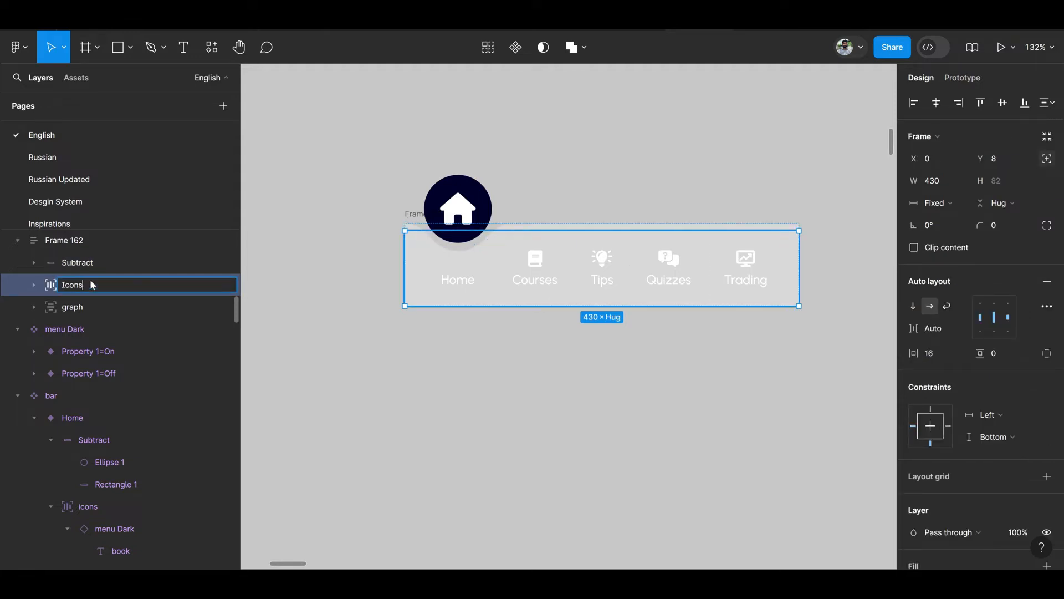
key("Return")
left_click(90, 309)
left_click(579, 346)
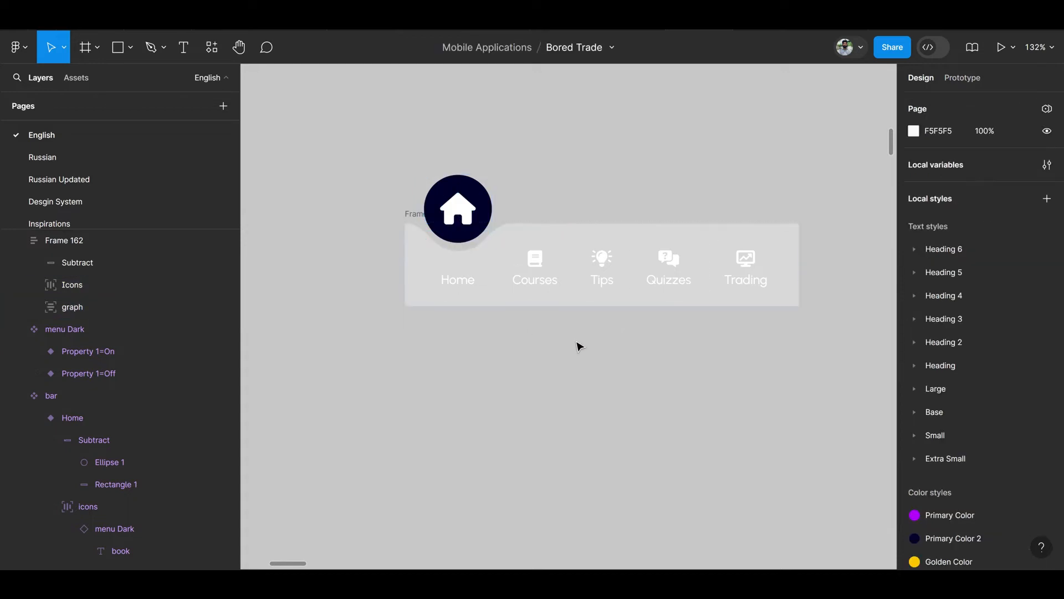
Rename the wrapping frame to Bar and turn it into a component.
scroll(579, 346, "right", 2)
left_click(351, 216)
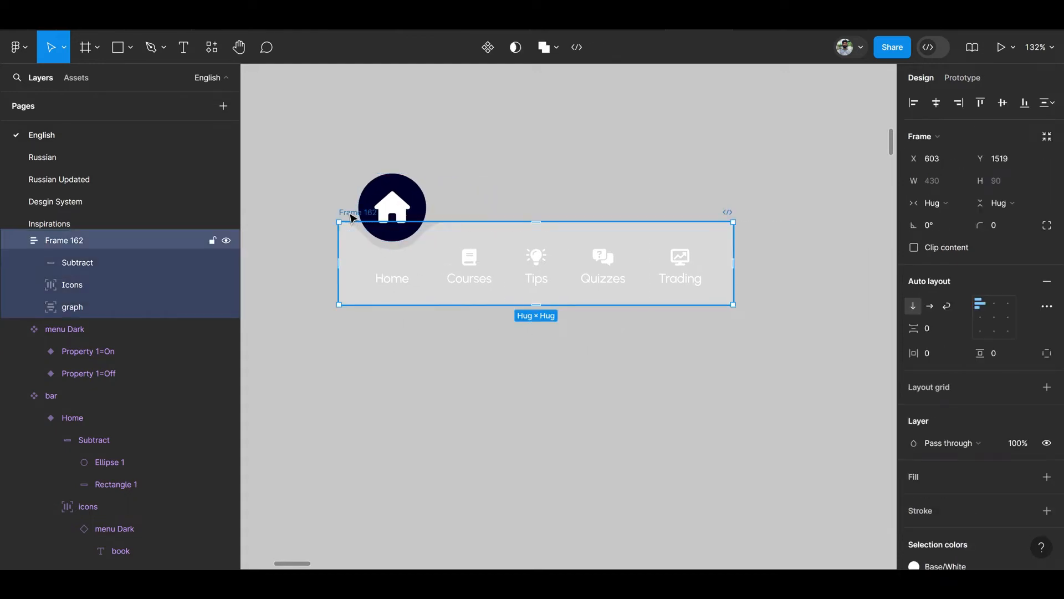
type("Bar")
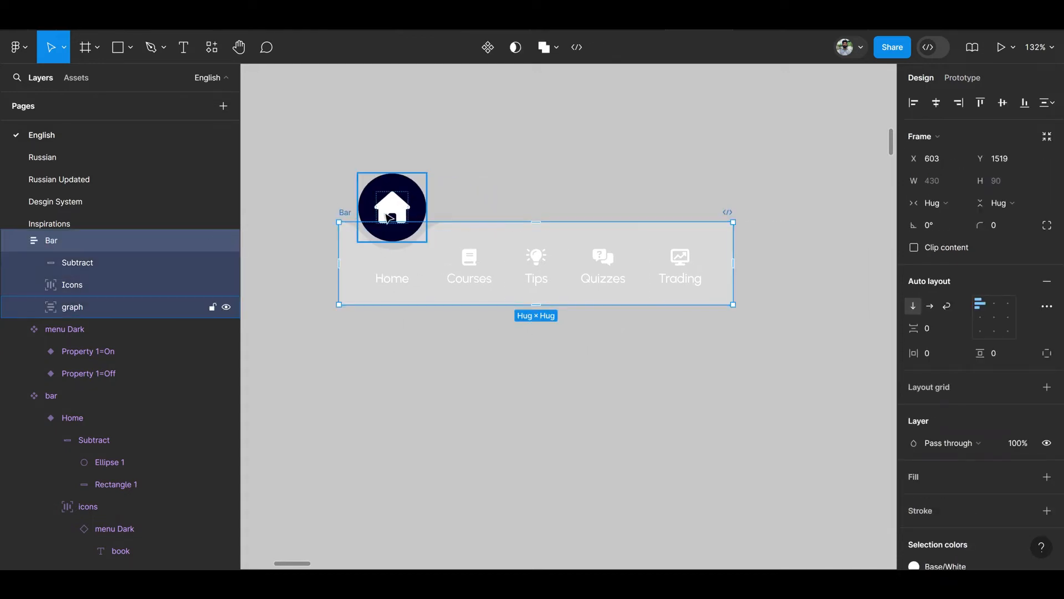
left_click(488, 47)
Recolour the light grey notched shape in the Bar component with the Primary/500 library colour.
scroll(477, 176, "down", 4)
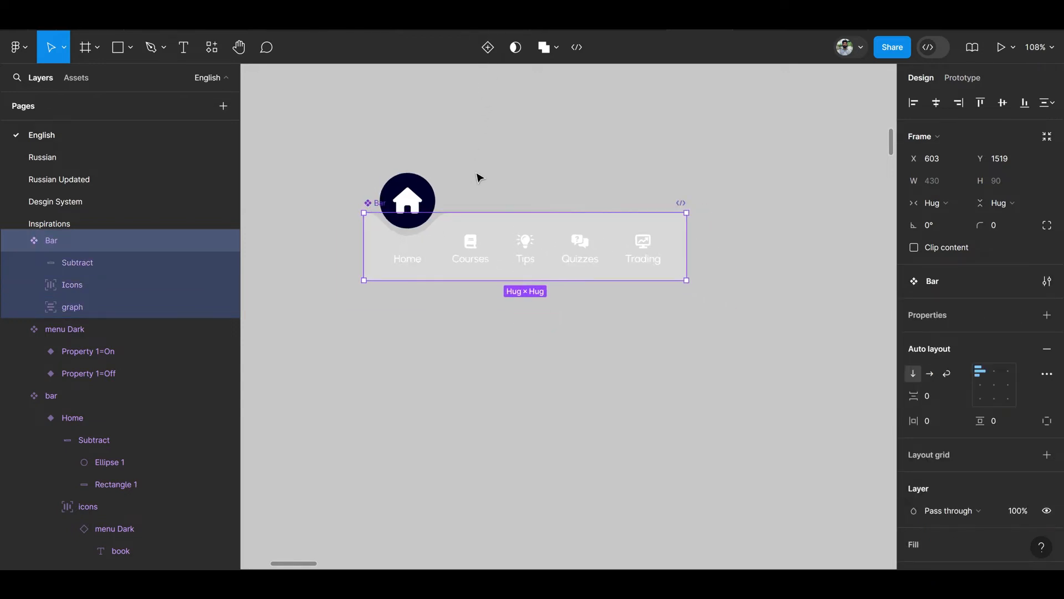
scroll(933, 469, "down", 5)
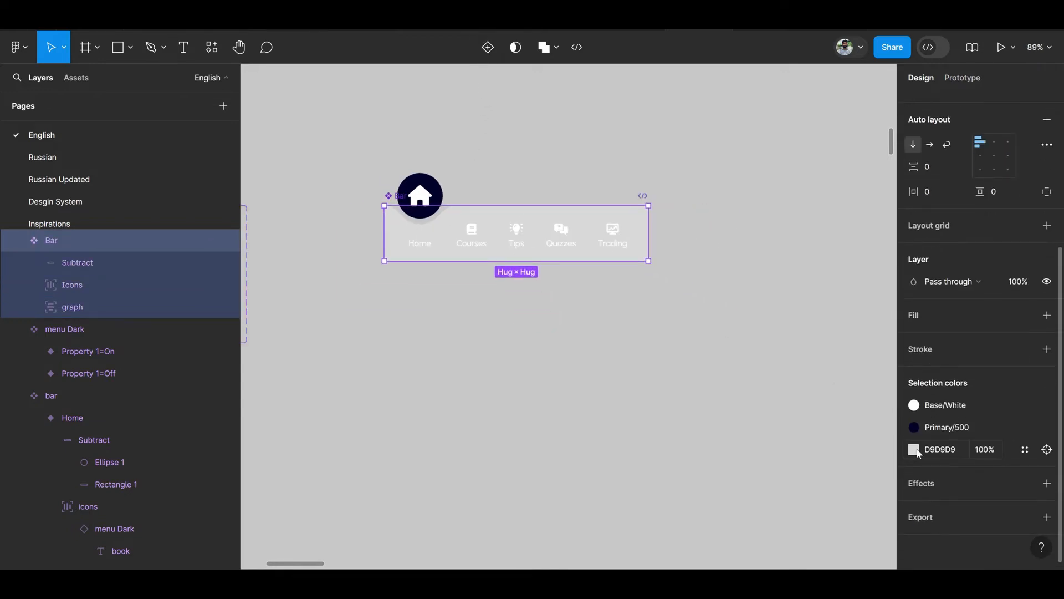
left_click(913, 449)
left_click(1023, 449)
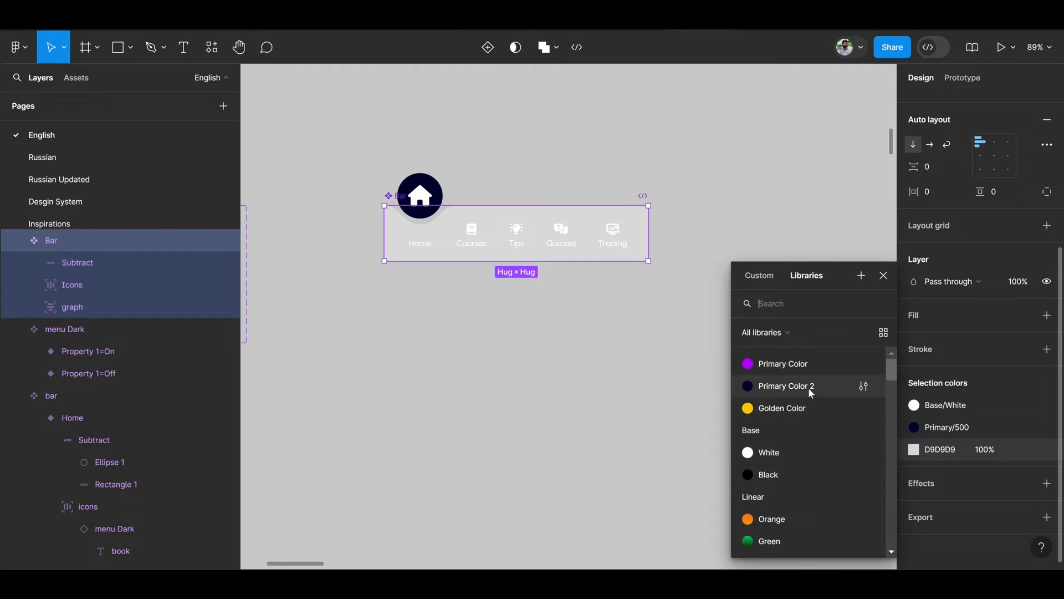
scroll(800, 464, "down", 6)
left_click(776, 437)
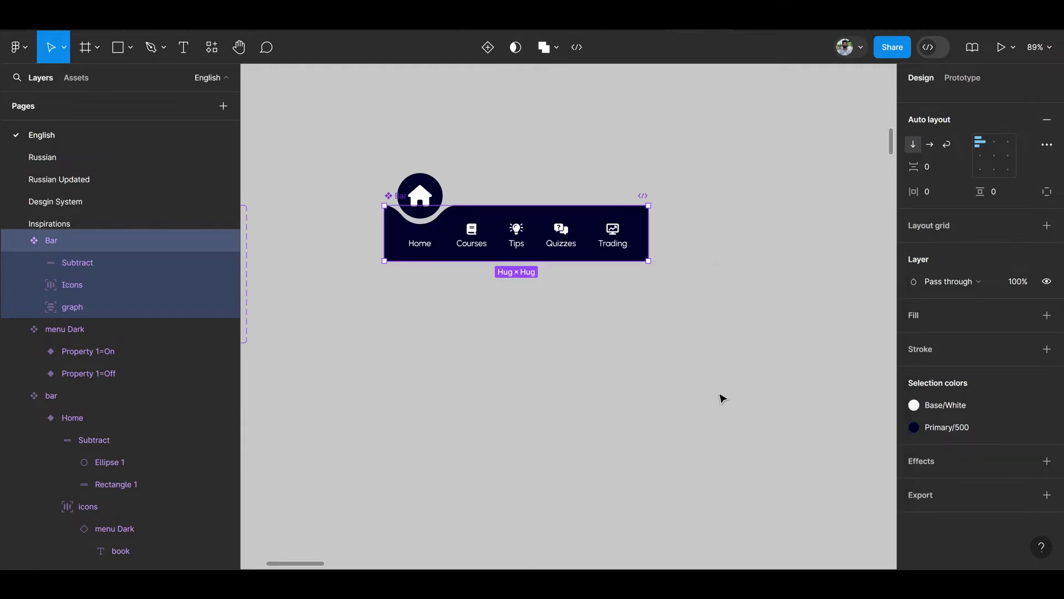
left_click(432, 178)
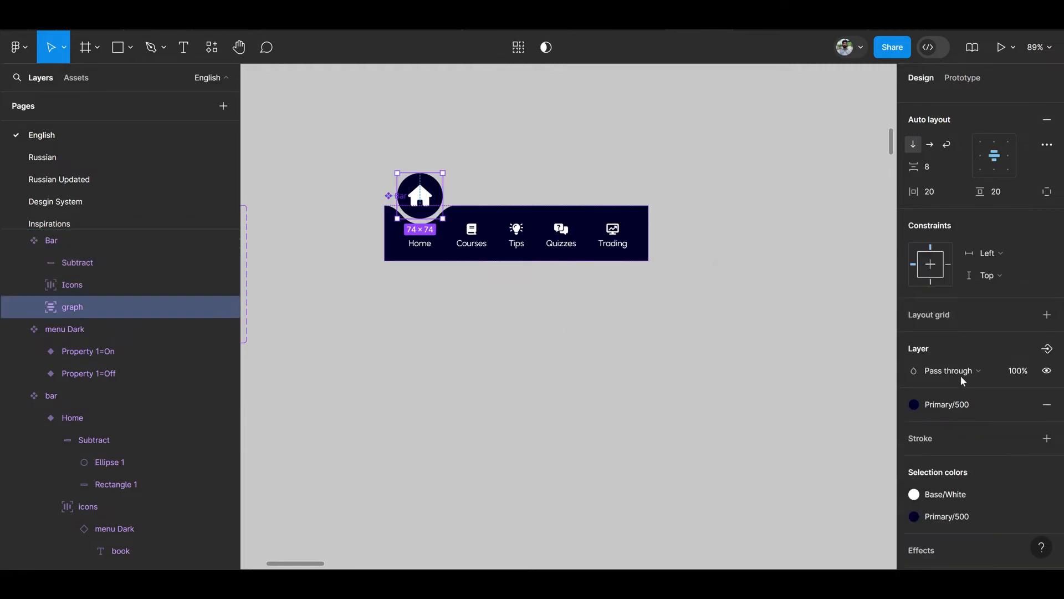
left_click(952, 408)
left_click(952, 408)
left_click(667, 355)
scroll(452, 294, "up", 3)
left_click_drag(447, 290, 409, 335)
Add four variants to the Bar component, one for each menu item besides Home.
left_click(354, 207)
left_click(325, 213)
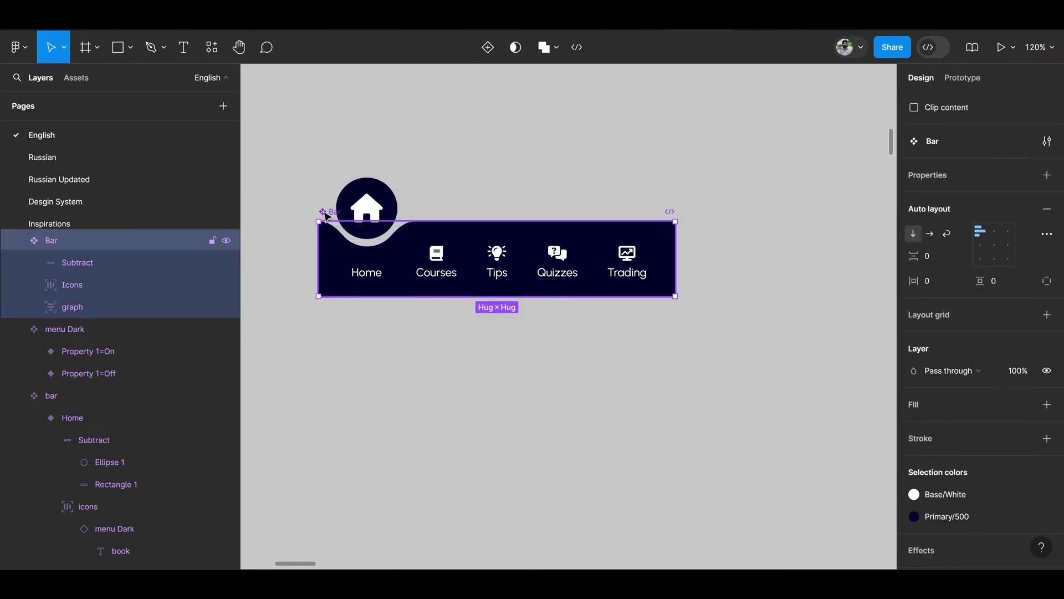
left_click(486, 53)
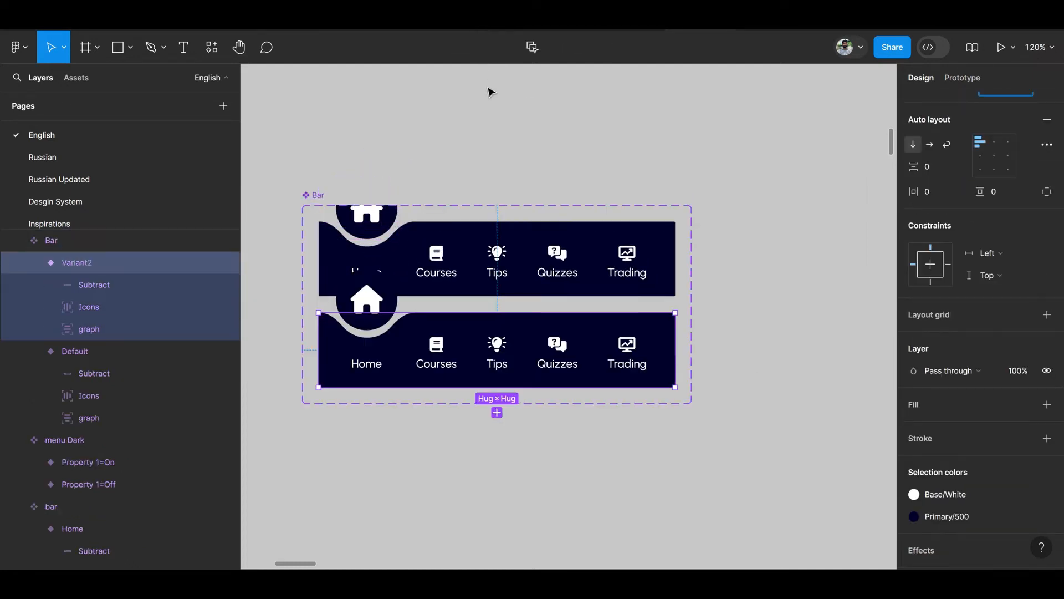
scroll(516, 260, "down", 5)
left_click(505, 355)
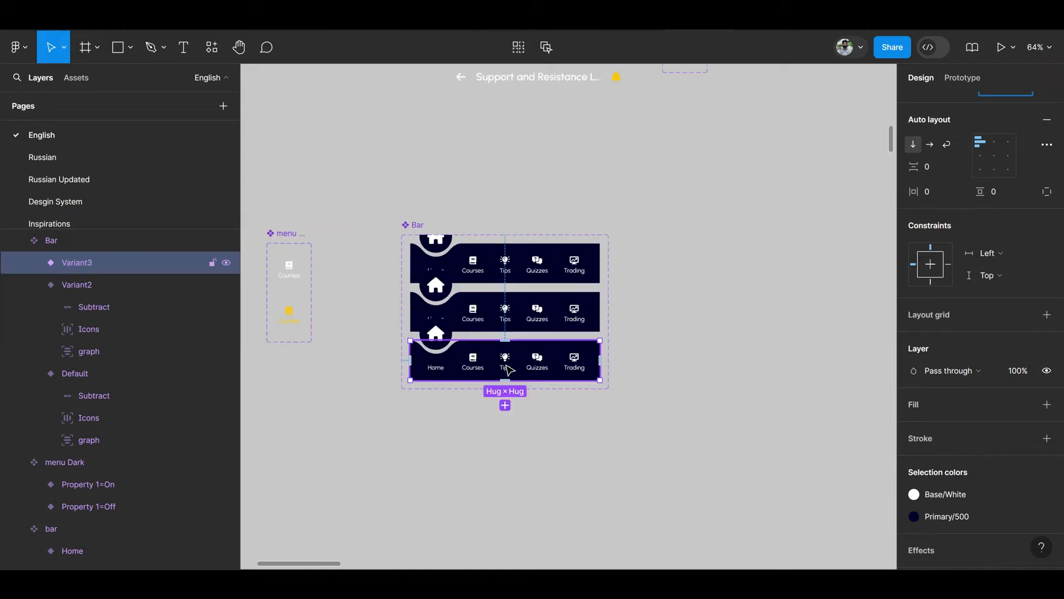
left_click(505, 405)
left_click(505, 456)
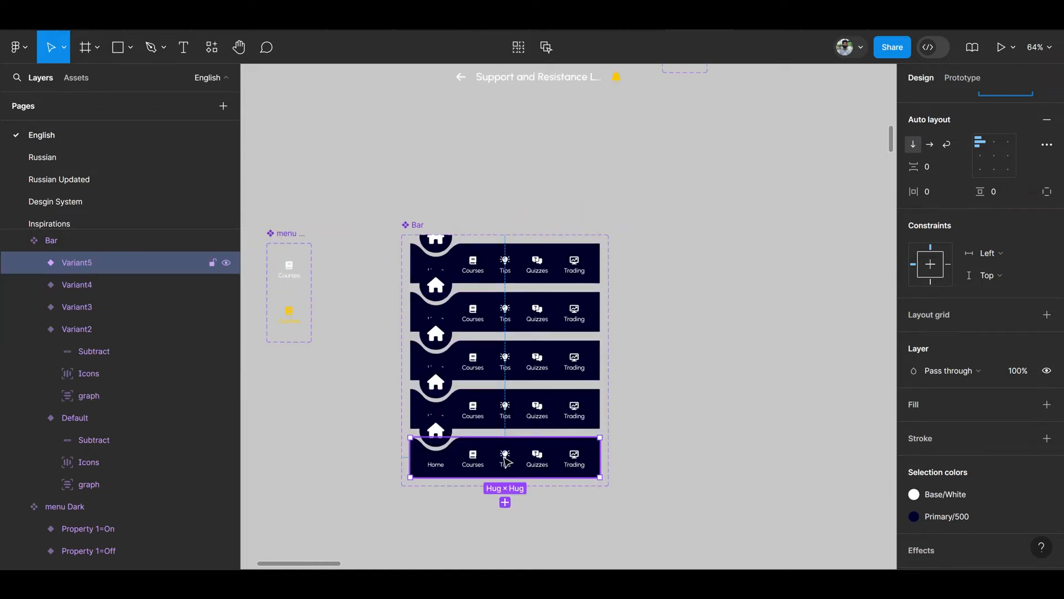
Extend the Bar component set downward to a height of 793 and space its variants 70 px apart.
scroll(607, 410, "down", 3)
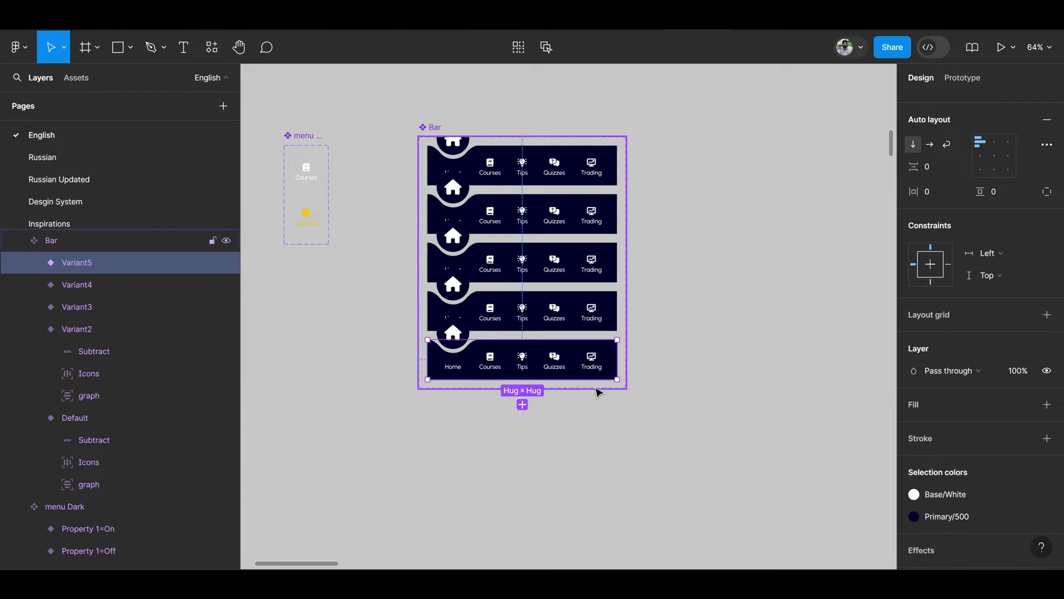
left_click(598, 389)
left_click_drag(598, 387, 596, 486)
left_click(552, 363)
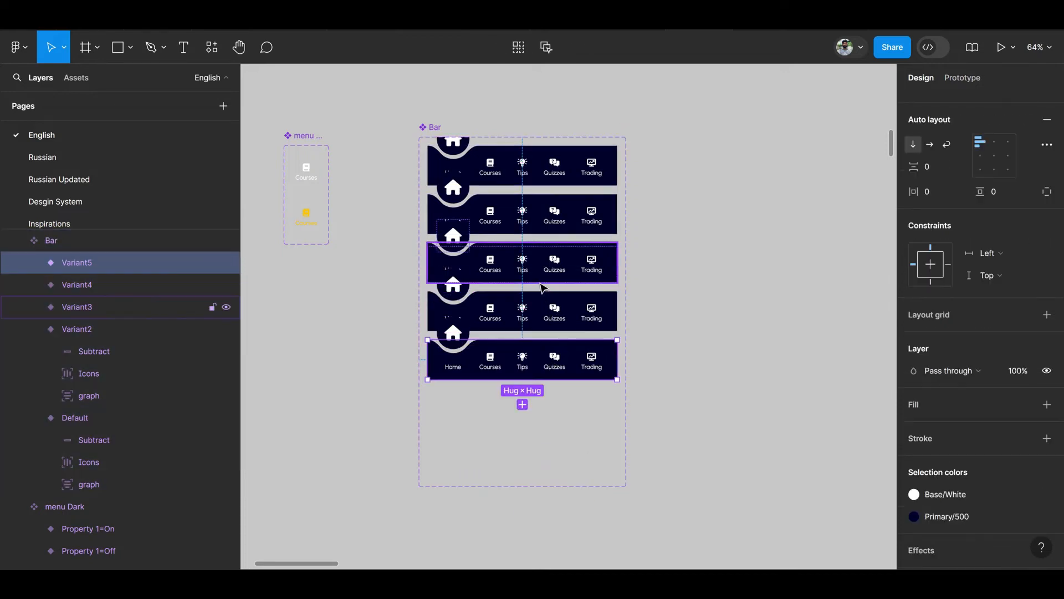
left_click(574, 416)
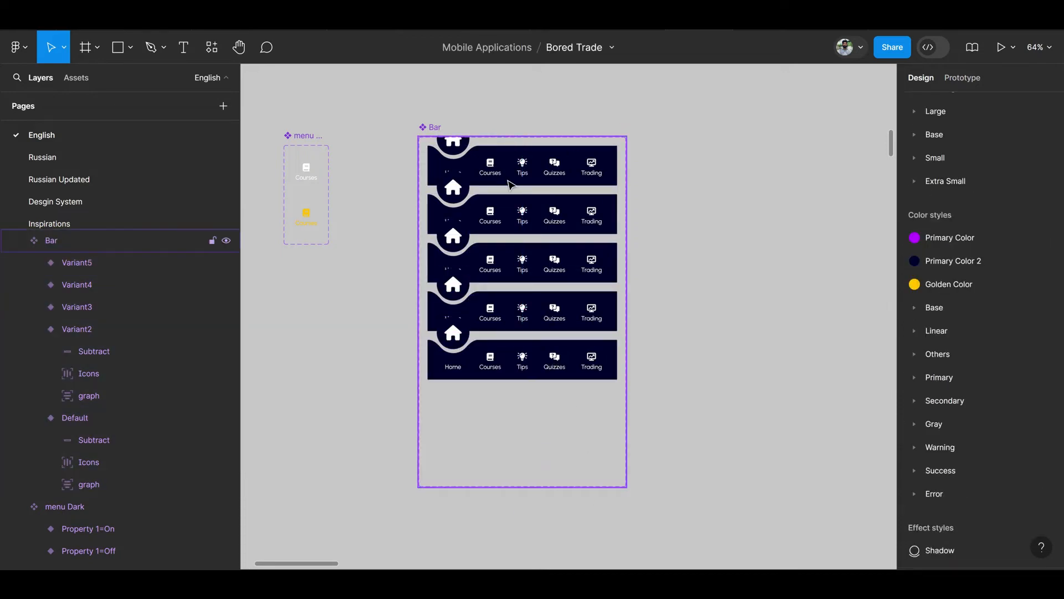
left_click(529, 190)
left_click_drag(530, 190, 530, 198)
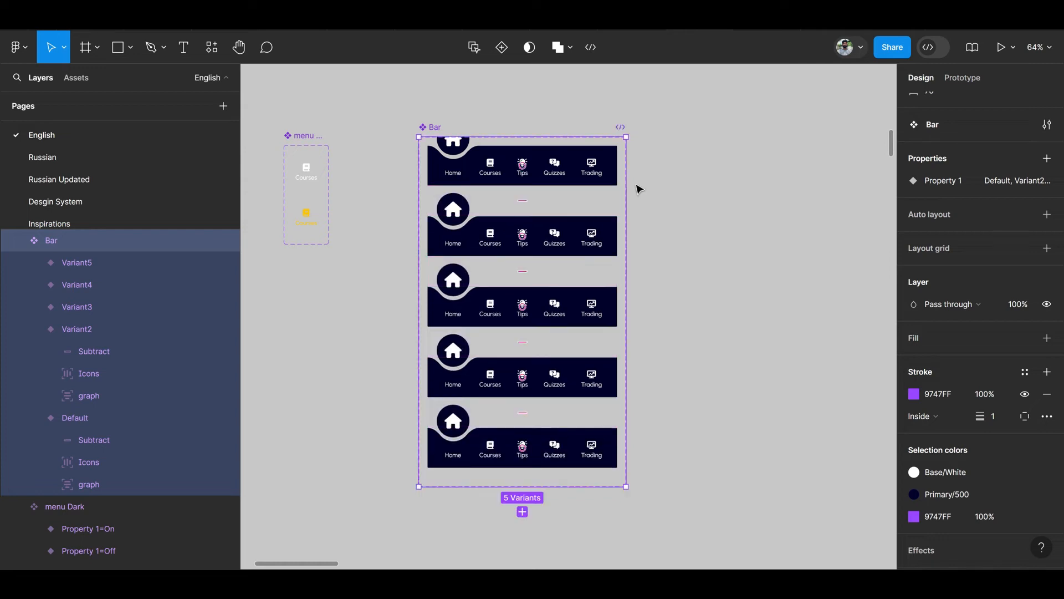
Extend the Bar component set's upper edge upward to add room above the first variant.
left_click(636, 185)
left_click(455, 175, "ctrl")
left_click(491, 140)
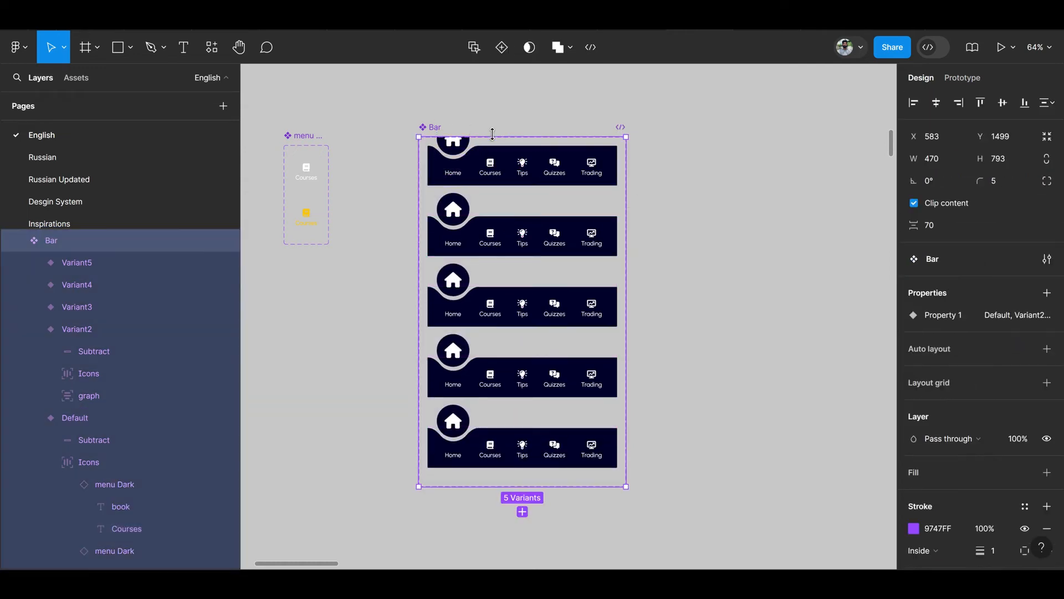
left_click_drag(491, 137, 509, 115)
Collapse the variant layers and shift all five variants down together until the first round icon clears the component set's upper edge.
left_click(470, 152)
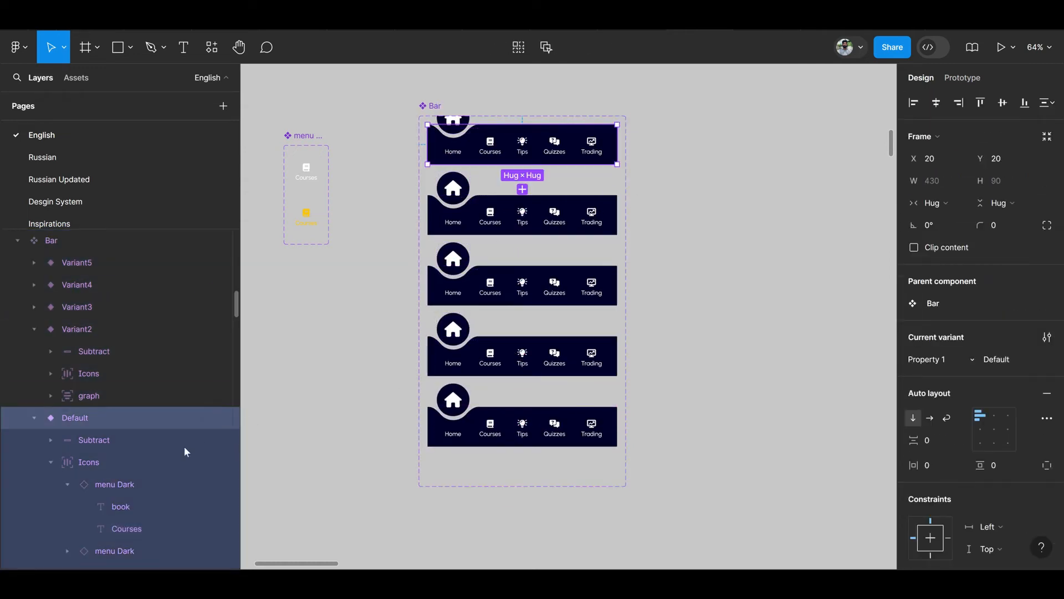
left_click(52, 461)
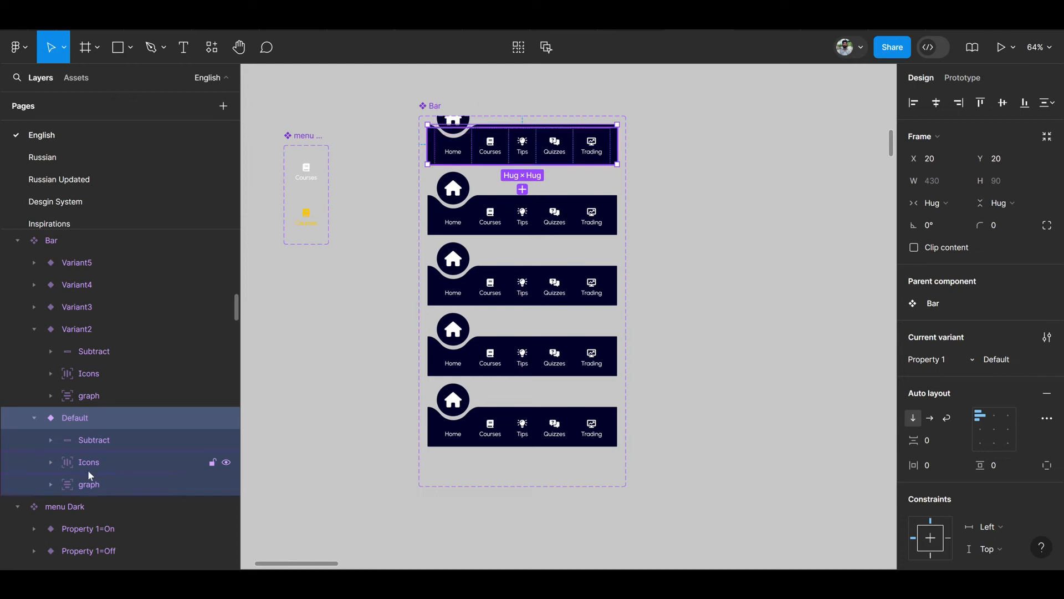
left_click(34, 328)
left_click(89, 264)
left_click(83, 352, "shift")
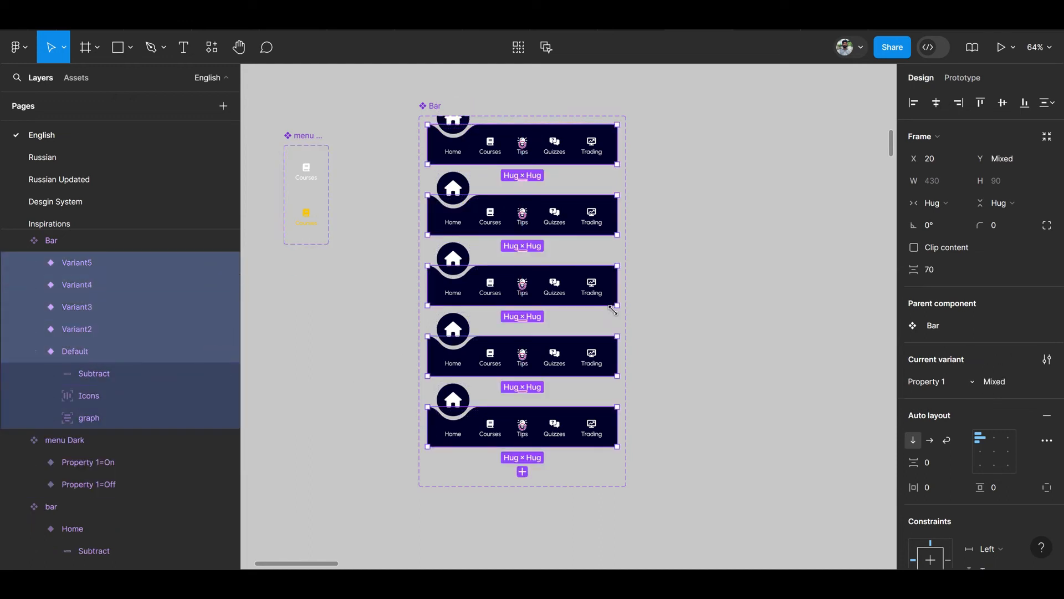
key("shift+Down")
key("shift+Down")
key("shift+Down")
key("shift+Down")
Recolour the home icon in the Default variant's round graph frame with the Secondary/500 yellow library colour.
scroll(438, 194, "up", 5)
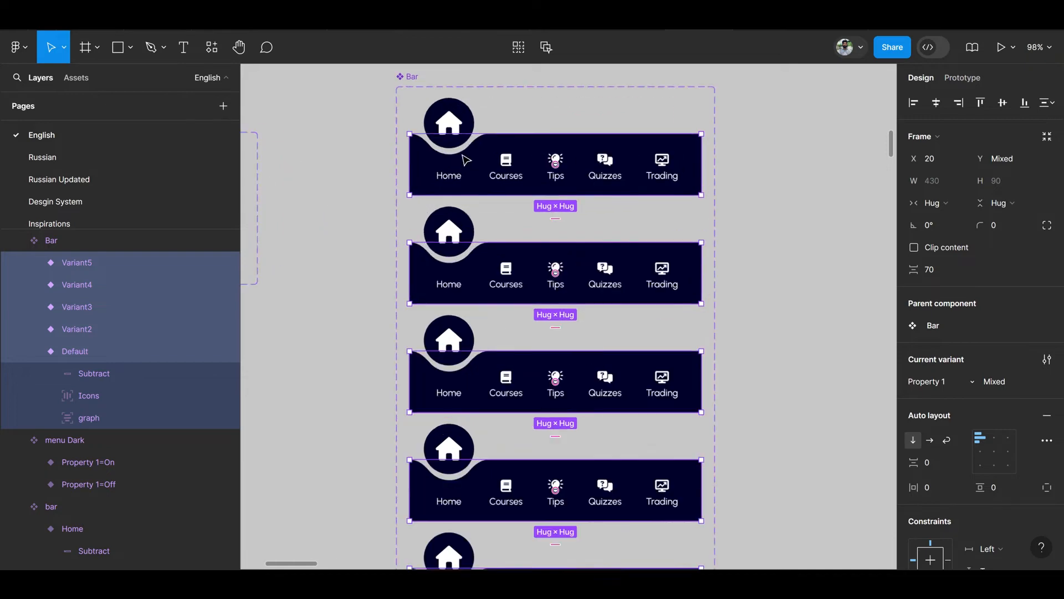
left_click(440, 172)
scroll(970, 491, "down", 5)
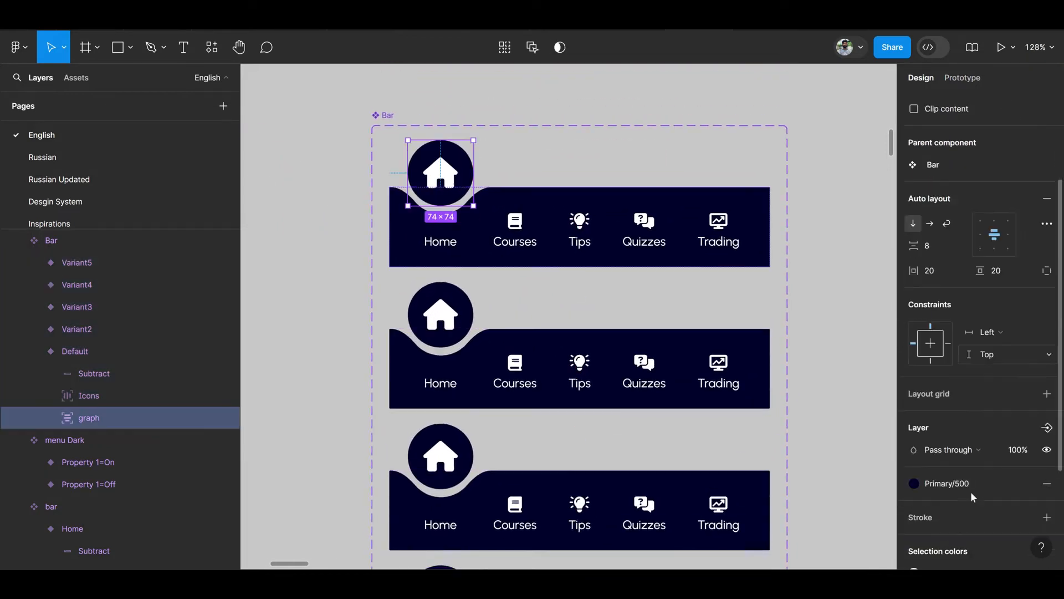
left_click(934, 434)
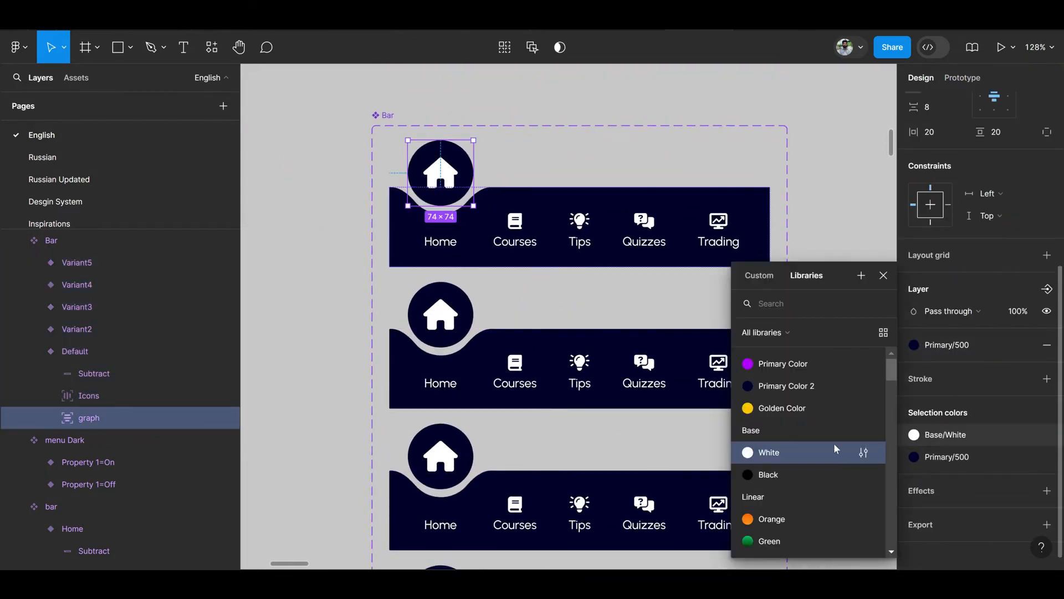
scroll(777, 498, "down", 10)
scroll(783, 503, "down", 2)
left_click(768, 539)
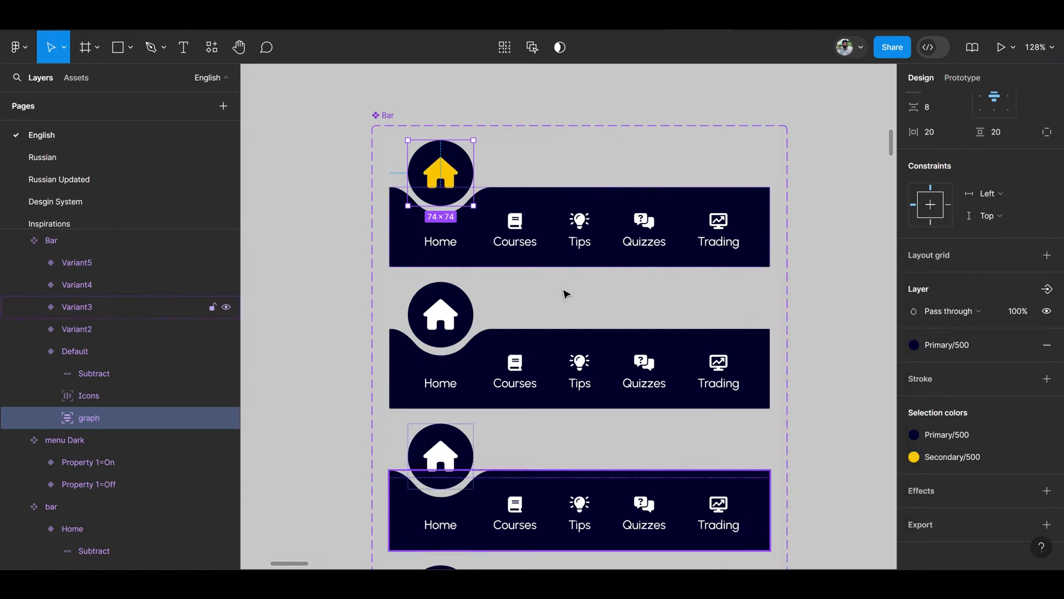
Shift the notch circle in Variant2's Subtract shape right to X 103, above the Courses item.
left_click(456, 244)
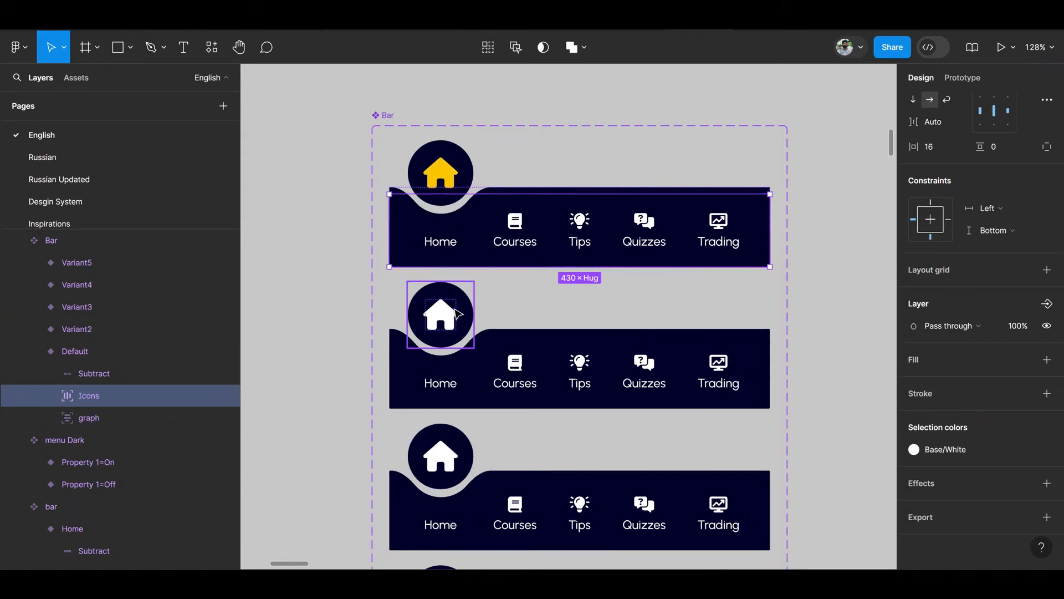
left_click(488, 343)
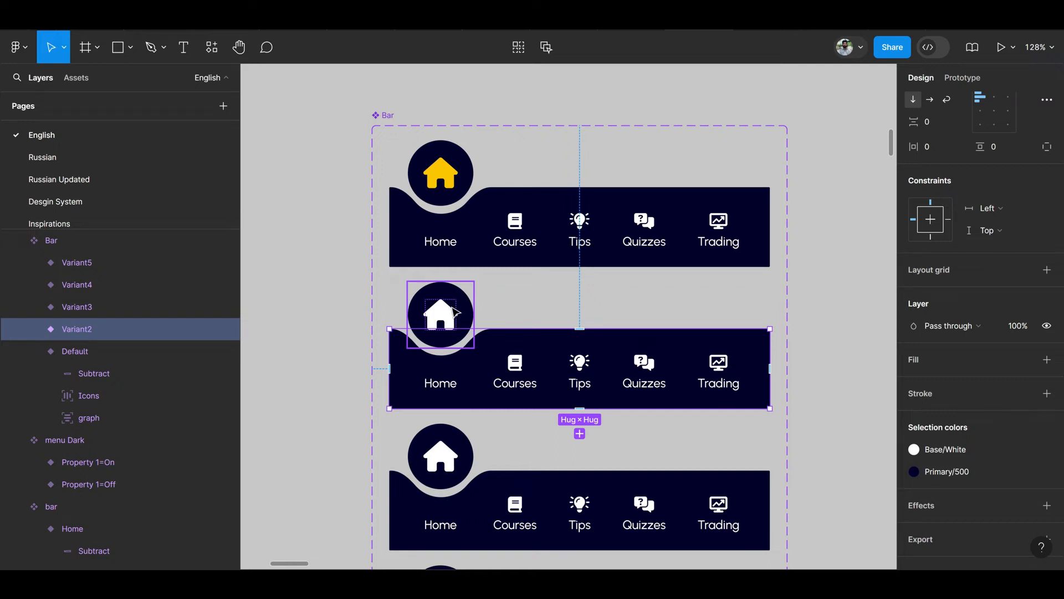
left_click(490, 337, "ctrl")
left_click(126, 380)
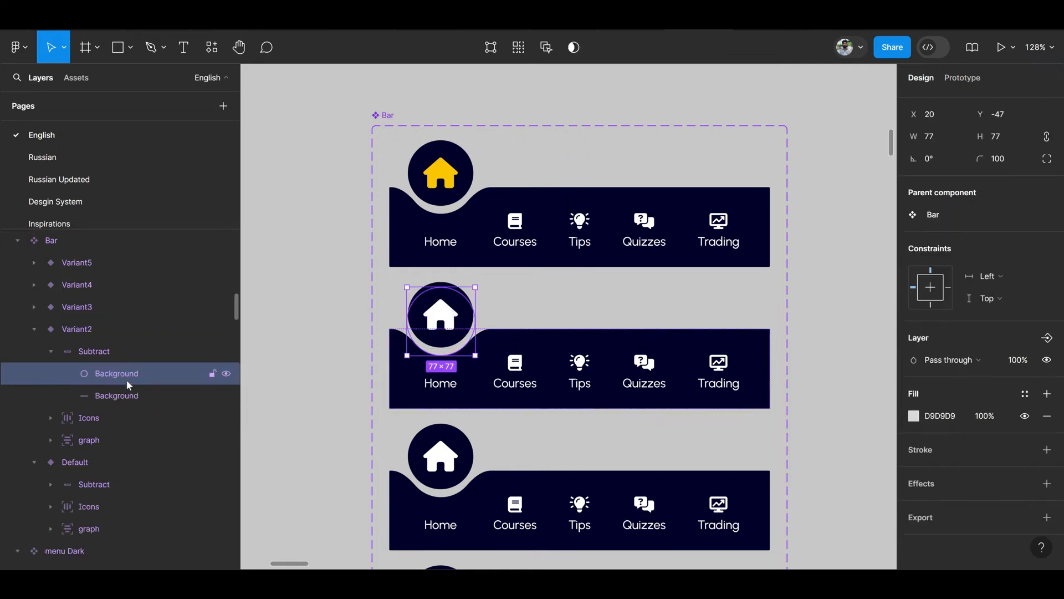
key("shift+Right")
key("shift+Right")
key("shift+Right")
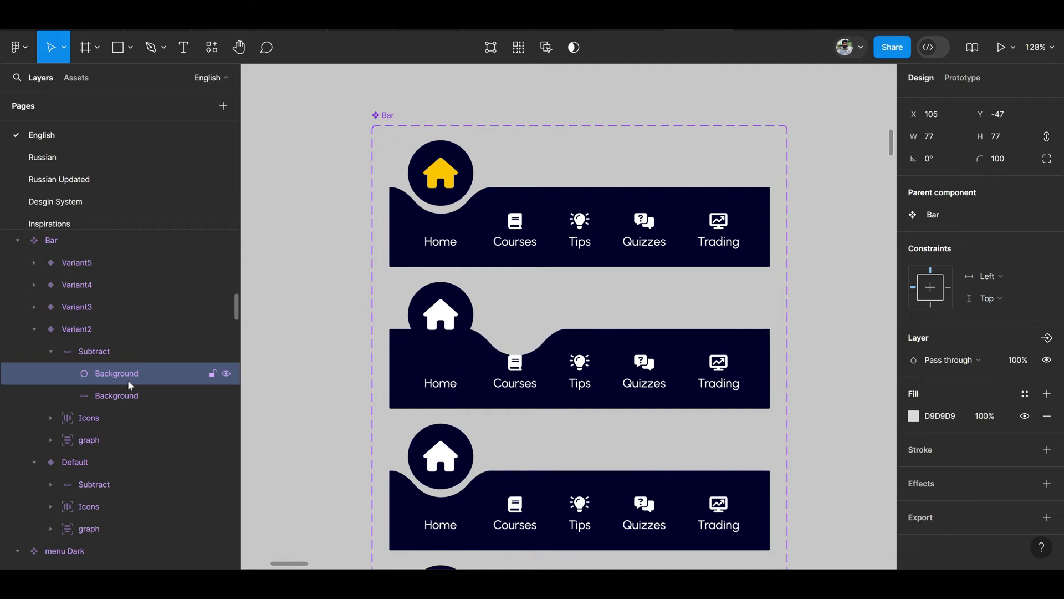
key("Left")
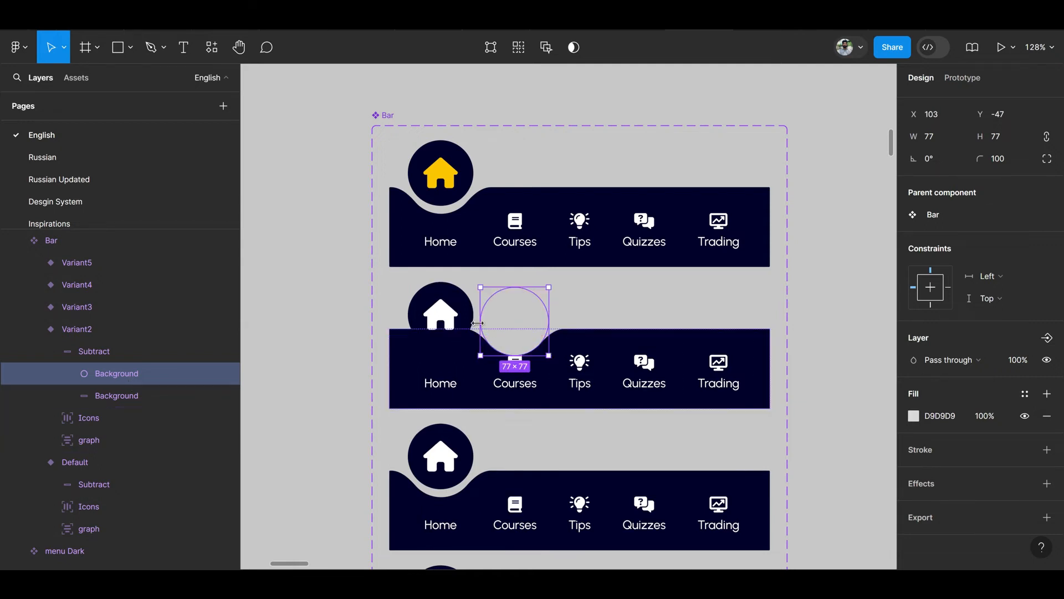
Move Variant2's round graph frame into the notch above Courses and nudge it to X 708 to centre it.
left_click_drag(439, 313, 516, 310)
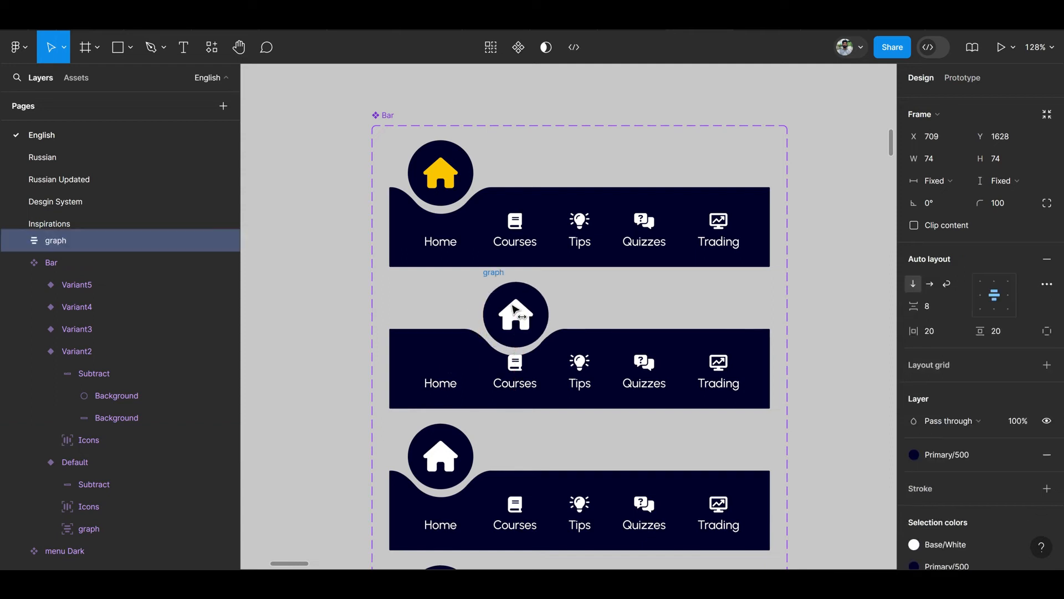
key("alt")
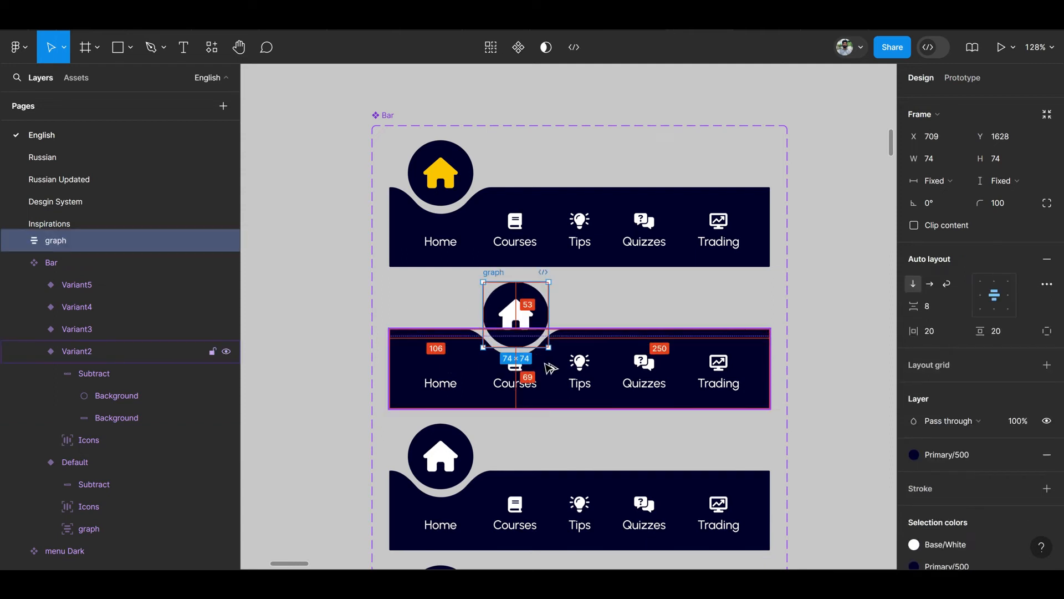
key("Left")
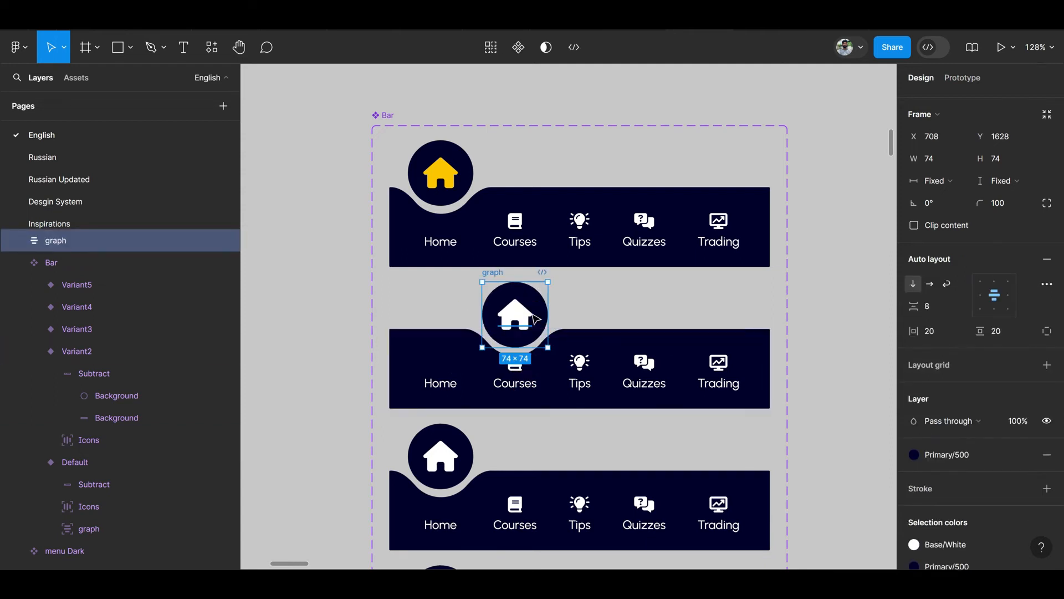
Replace the home icon in the moved circle with the Book icon and recolour it with the Secondary/500 yellow library colour.
left_click(516, 366, "ctrl")
double_click(519, 312)
type("Book")
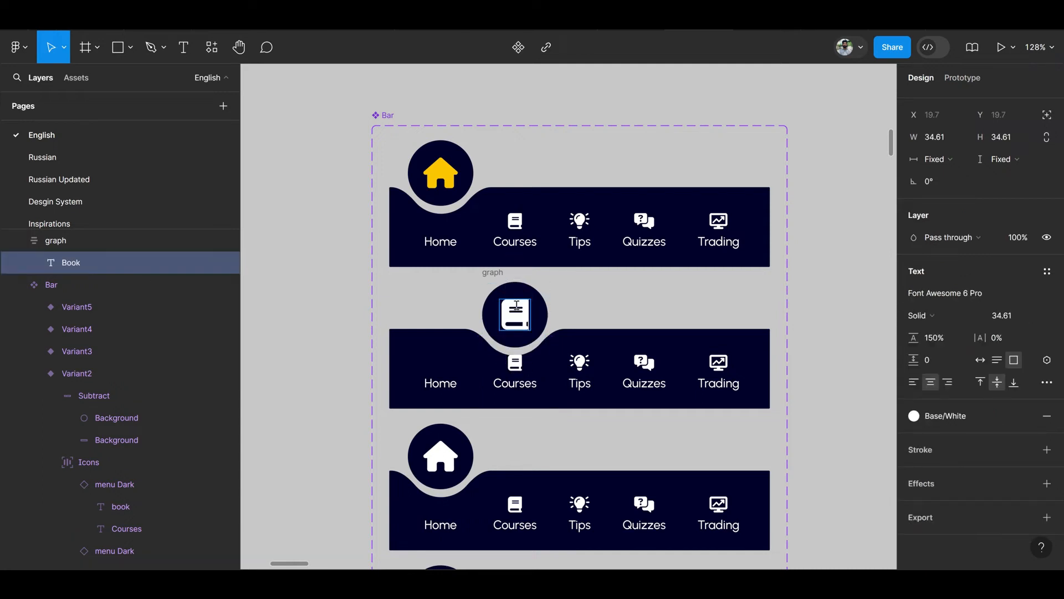
key("Escape")
left_click(953, 417)
scroll(775, 493, "down", 5)
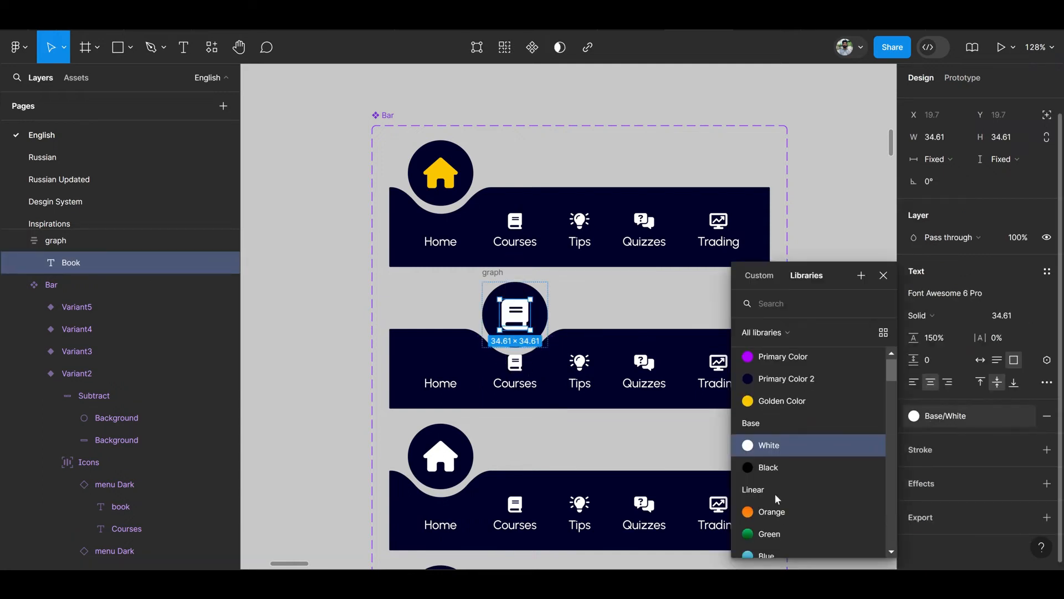
left_click(768, 400)
left_click(588, 352)
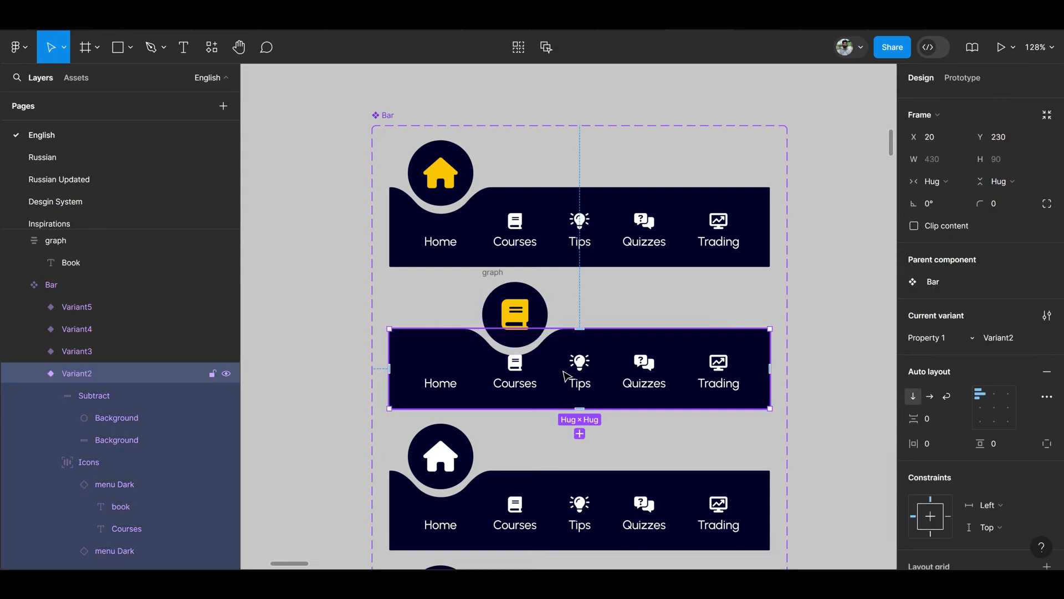
Set the small book icon above Variant2's Courses label to 0% opacity.
left_click(527, 370)
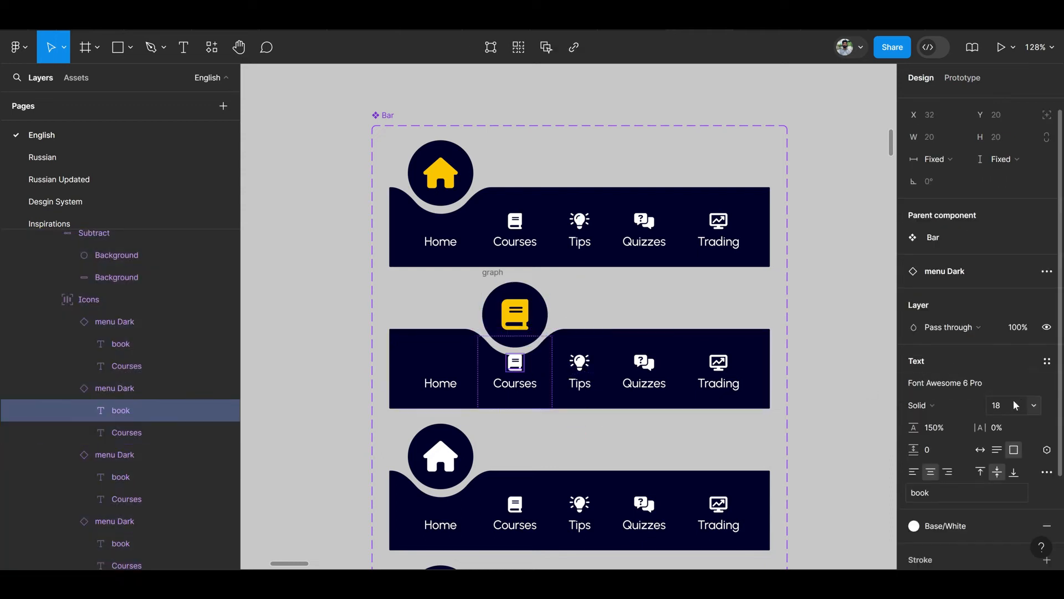
scroll(1012, 477, "down", 3)
left_click(983, 447)
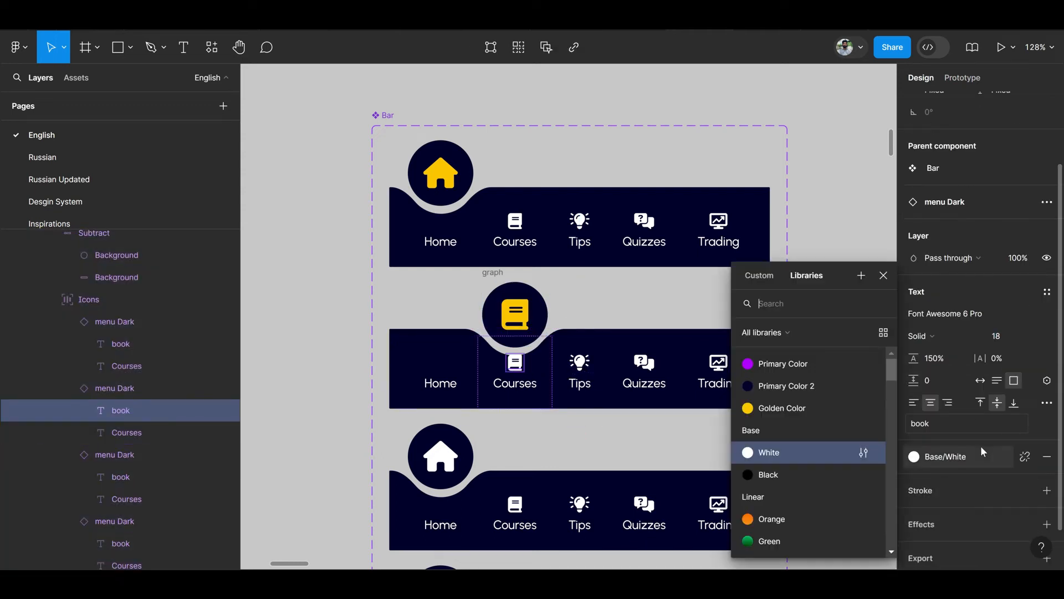
key("Return")
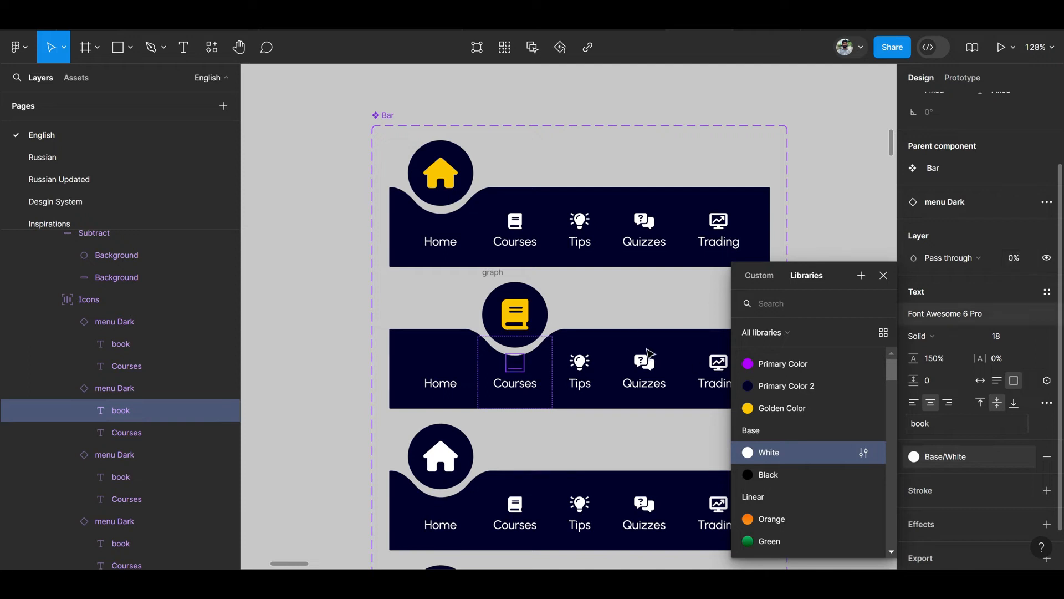
left_click(584, 350)
left_click_drag(560, 403, 523, 368)
Set the small home icon above Variant2's Home label to 100% opacity.
left_click(407, 350)
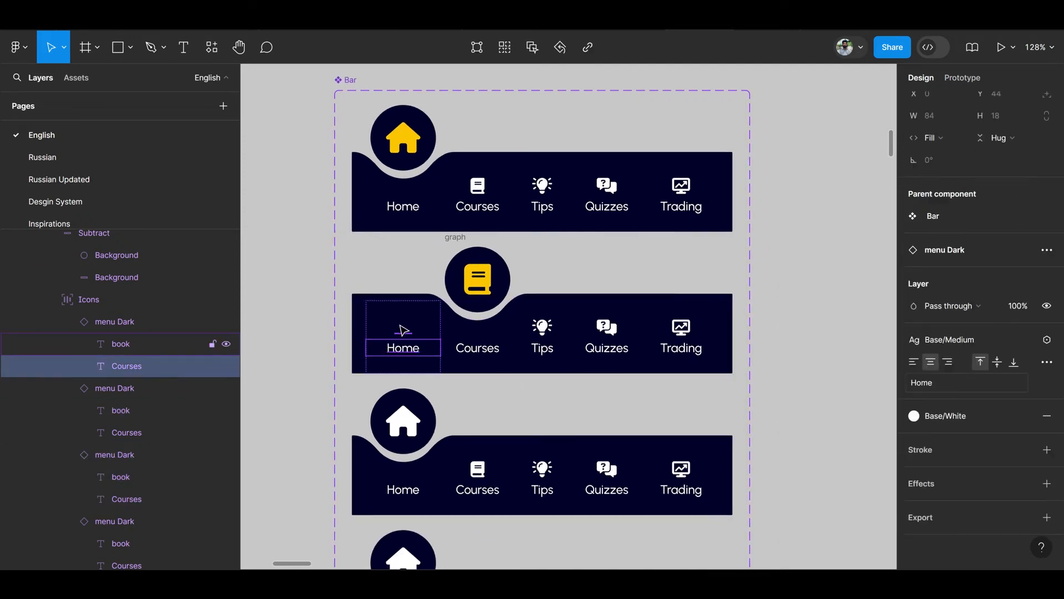
left_click(403, 330)
left_click(1021, 308)
type("100")
key("Return")
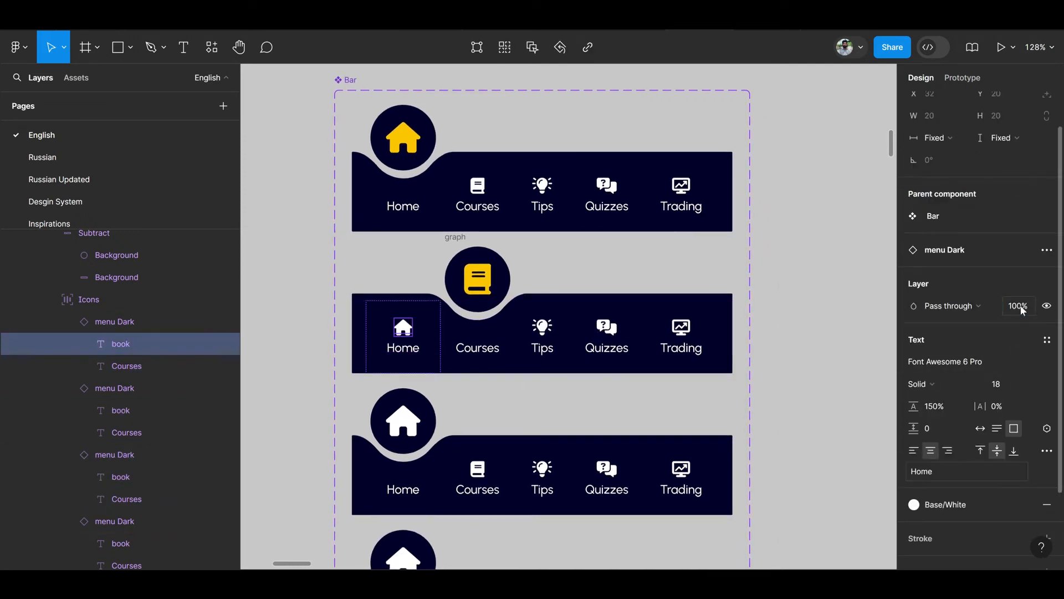
left_click(471, 350)
Shift the notch circle in Variant3's Subtract shape right until it sits roughly above the Tips item.
left_click(509, 458)
scroll(509, 458, "down", 2)
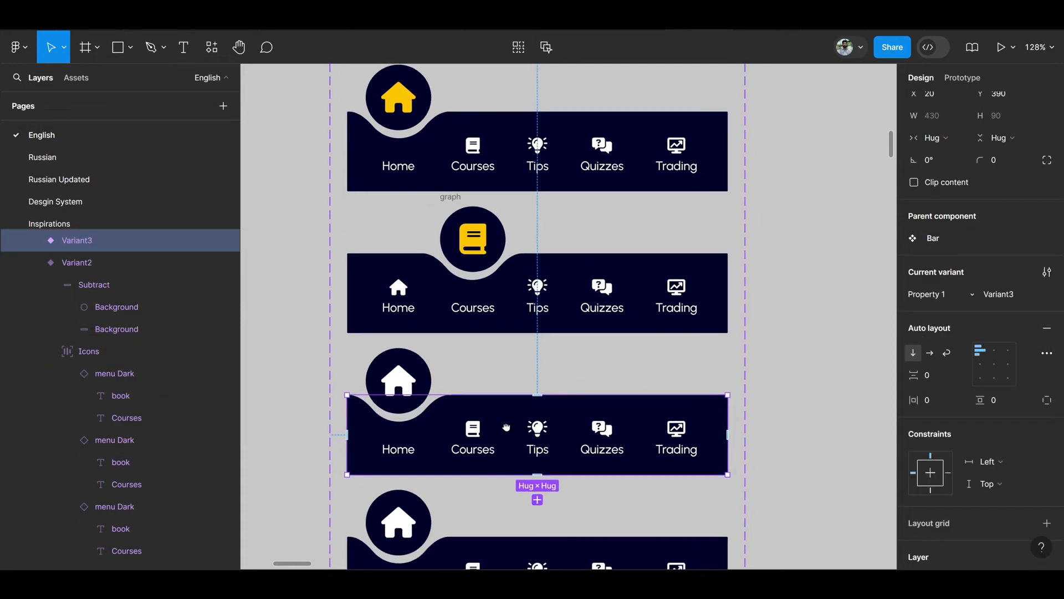
left_click(419, 370)
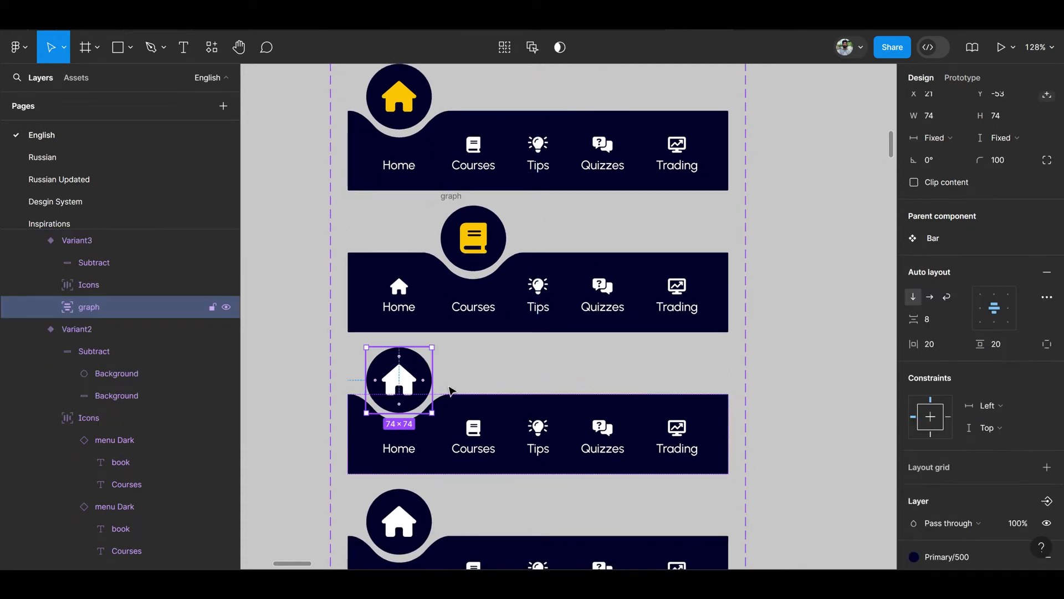
left_click(131, 262)
left_click(51, 262)
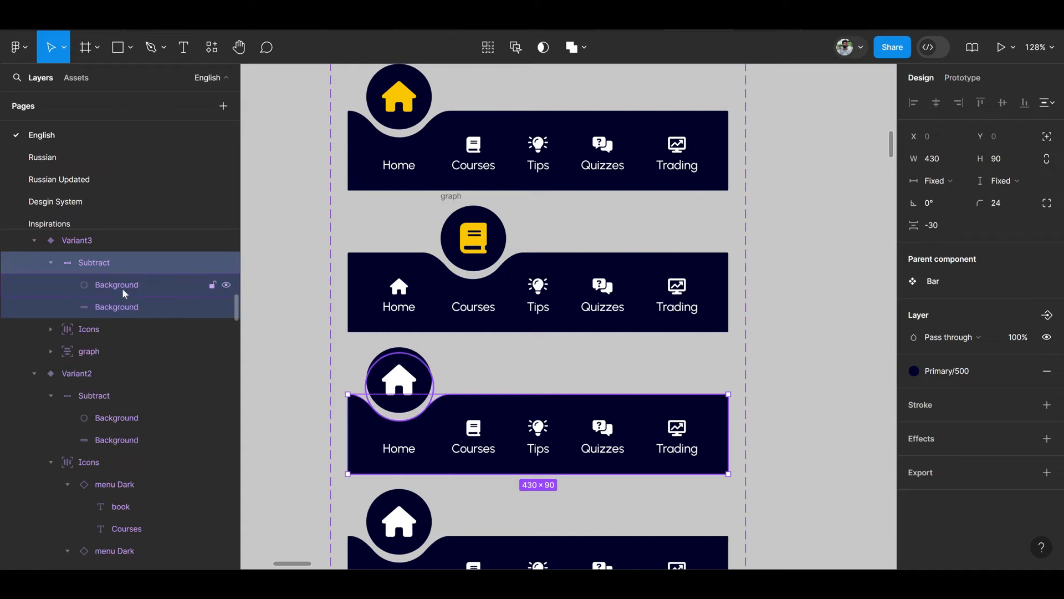
left_click(122, 287)
key("shift+Right")
key("shift+Right")
key("shift+Right")
key("shift+Right")
key("shift+Right")
key("shift+Right")
key("shift+Right")
key("shift+Right")
key("shift+Right")
key("shift+Right")
key("shift+Right")
key("shift+Right")
key("shift+Right")
key("shift+Right")
key("shift+Right")
key("shift+Right")
key("shift+Right")
key("shift+Right")
key("shift+Right")
key("shift+Right")
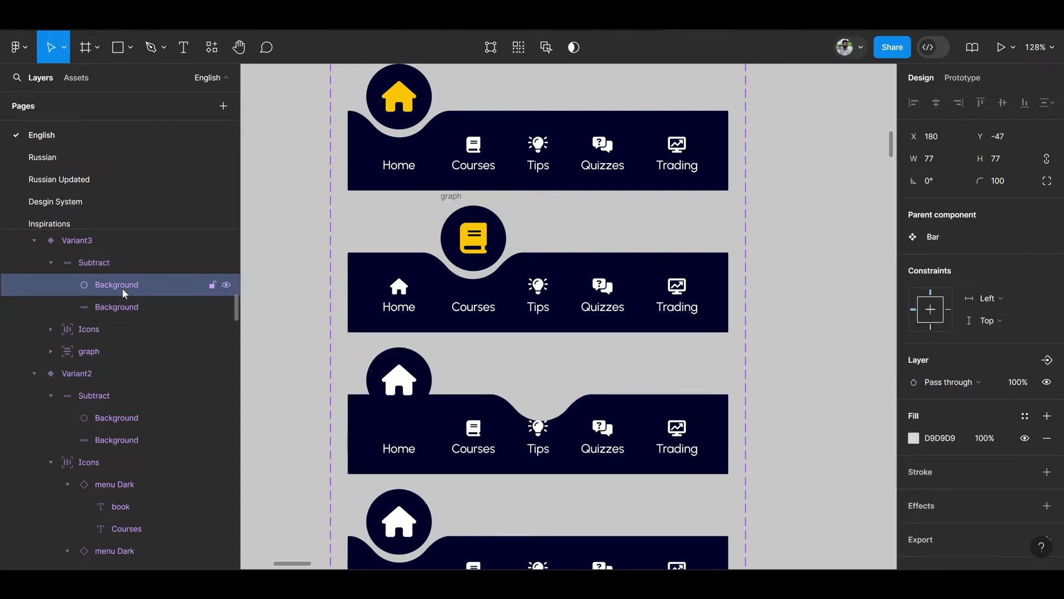
Centre Variant3's notch circle horizontally on the bar background and move the round graph frame into the notch above Tips.
left_click(111, 306, "shift")
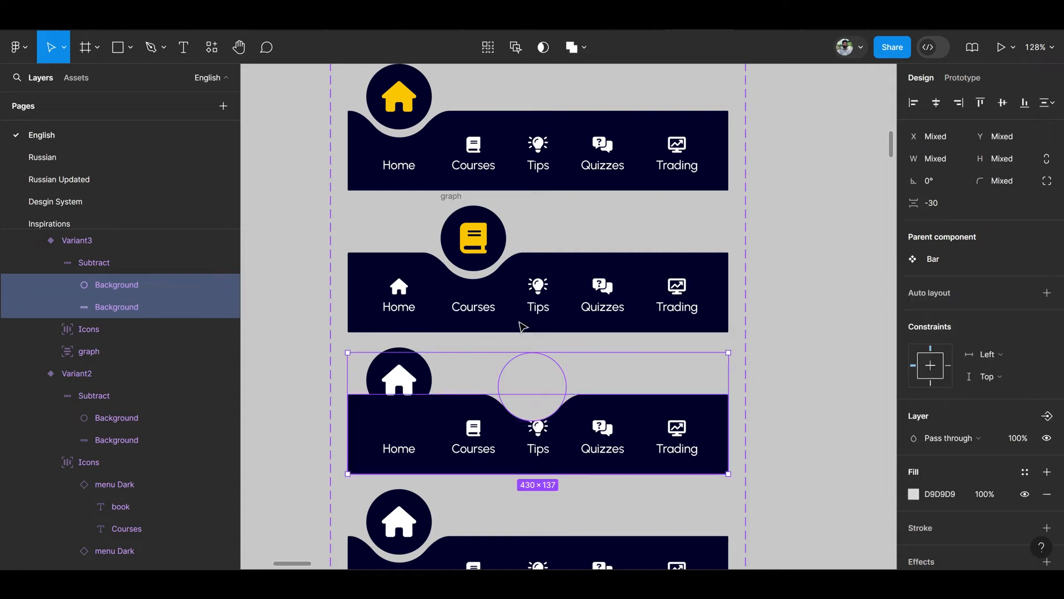
left_click(936, 102)
left_click(551, 382)
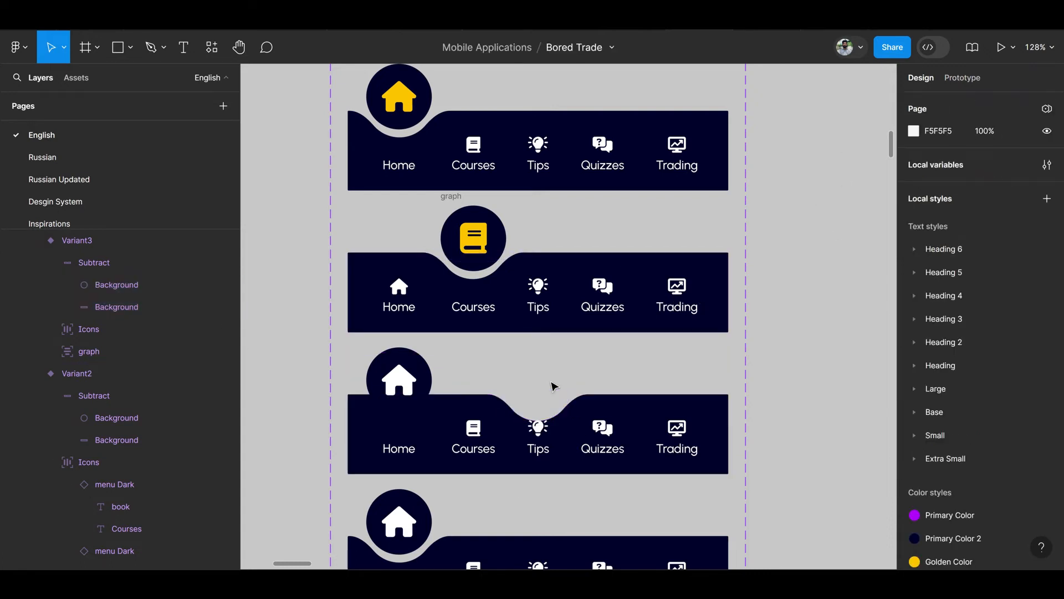
left_click(564, 413)
left_click_drag(426, 385, 545, 380)
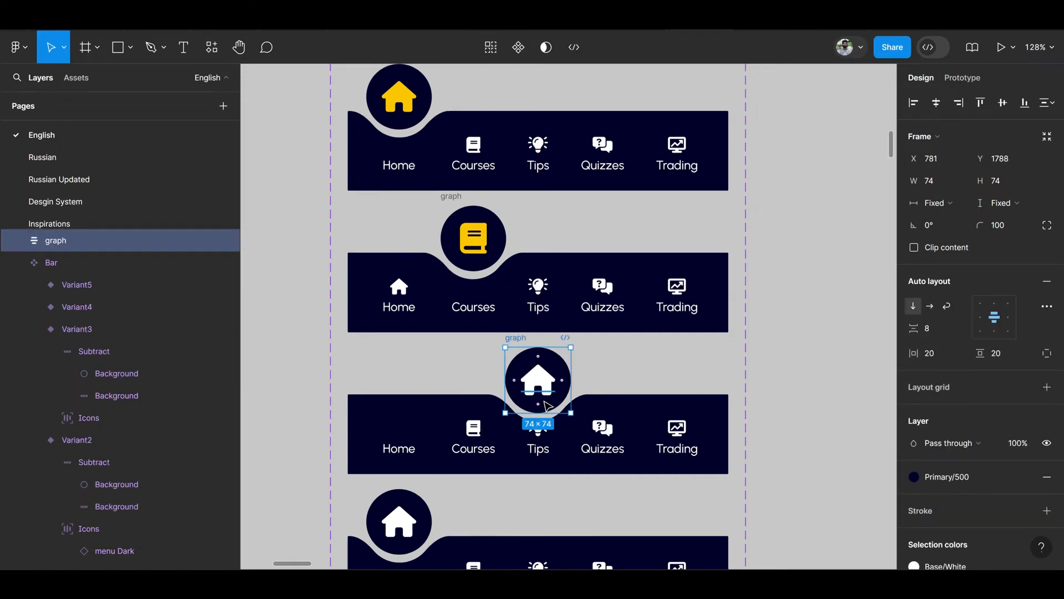
Copy the lightbulb-on icon from Variant3's Tips item and paste it over the home icon in the round frame.
scroll(546, 440, "up", 3)
left_click(533, 429, "ctrl")
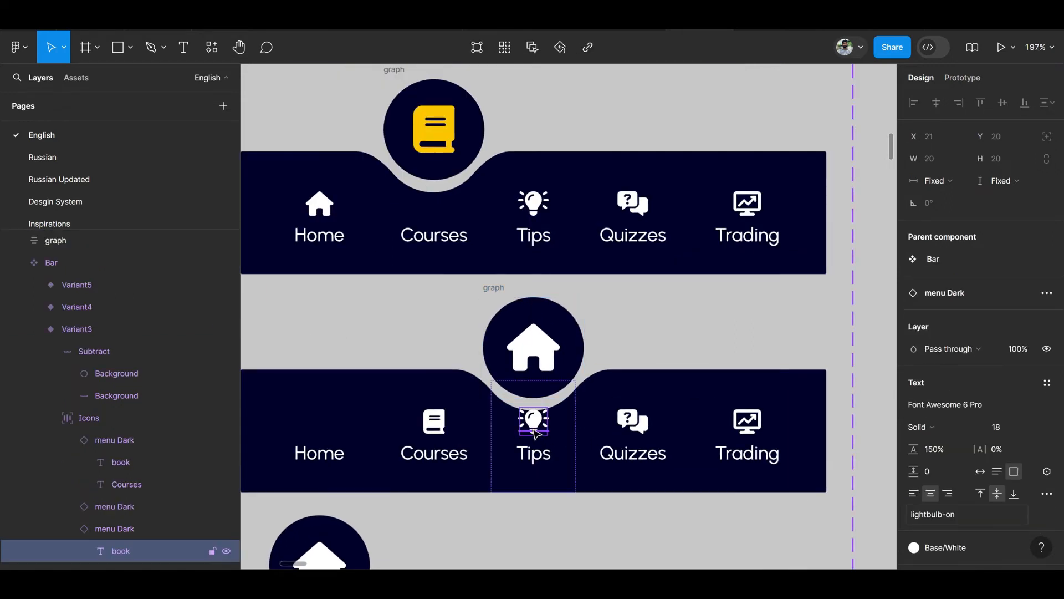
double_click(533, 429)
key("ctrl+c")
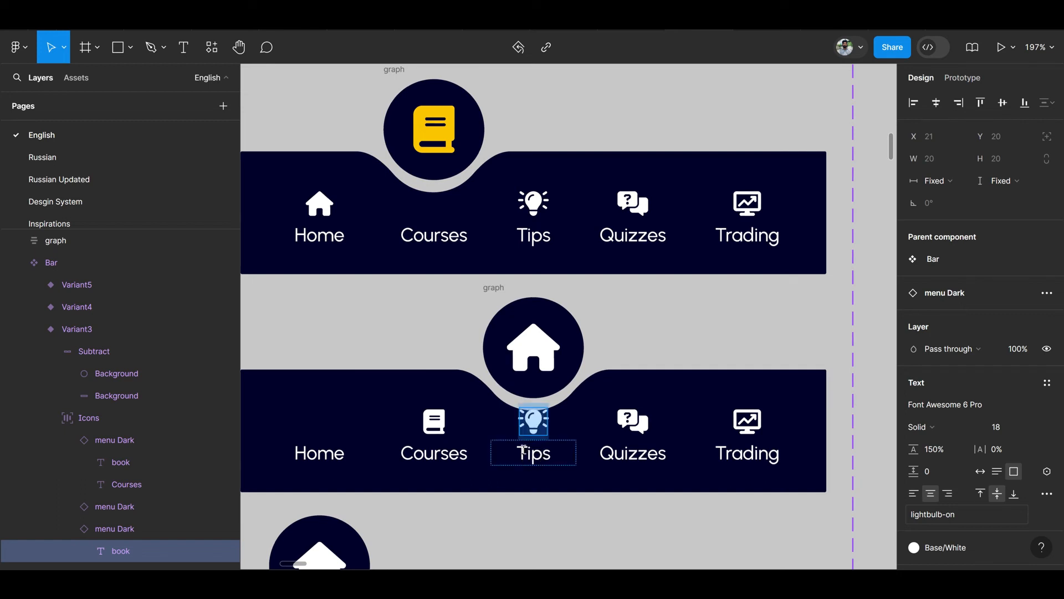
double_click(542, 339)
key("ctrl+v")
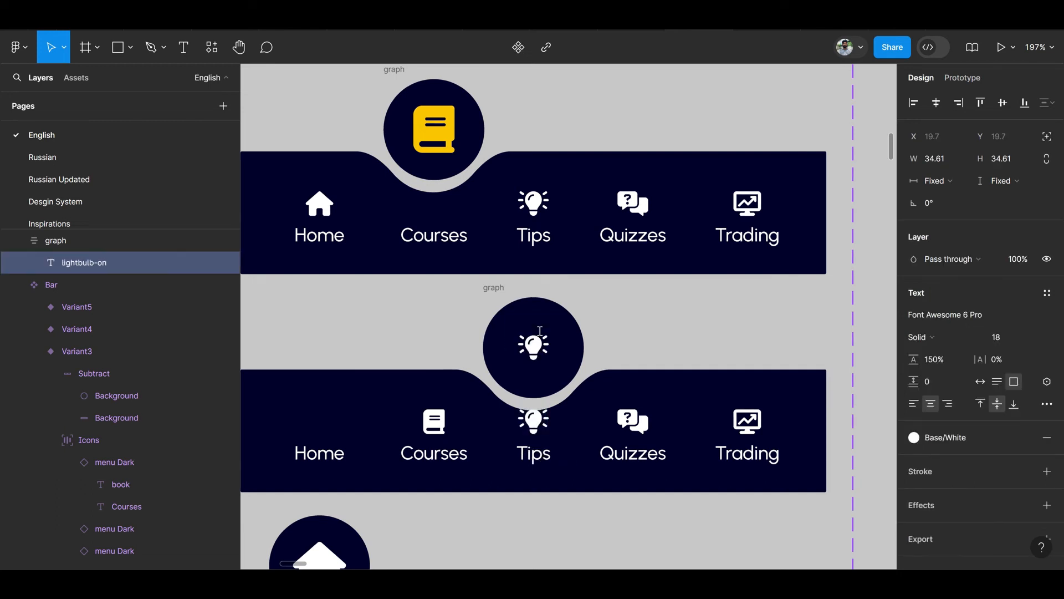
Set the round frame's lightbulb icon to font size 34.61, matching the book icon, and hide the small lightbulb above Variant3's Tips label.
scroll(554, 351, "down", 3)
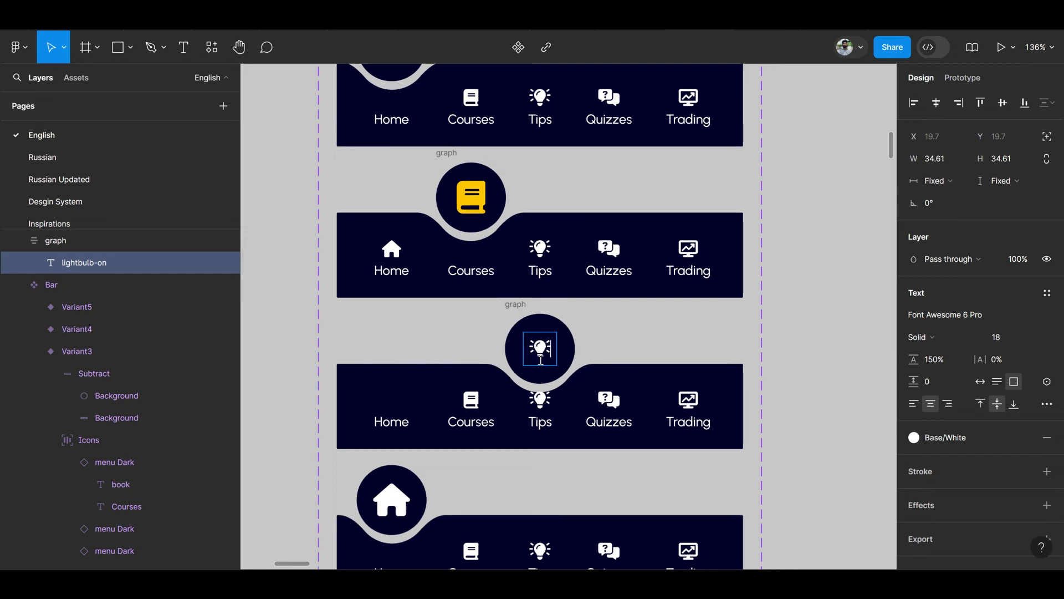
left_click(471, 197)
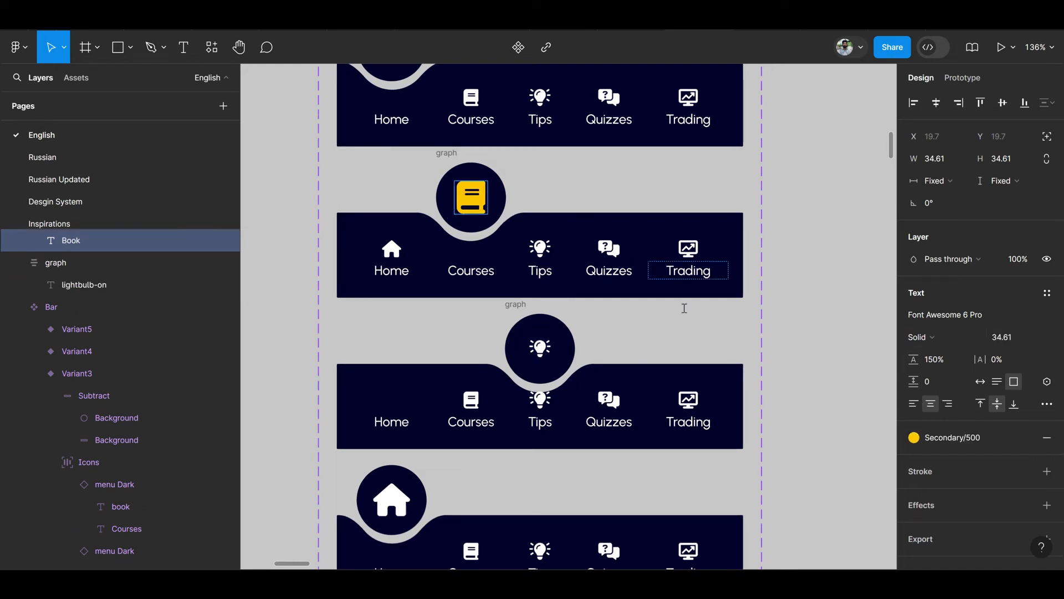
left_click(539, 348)
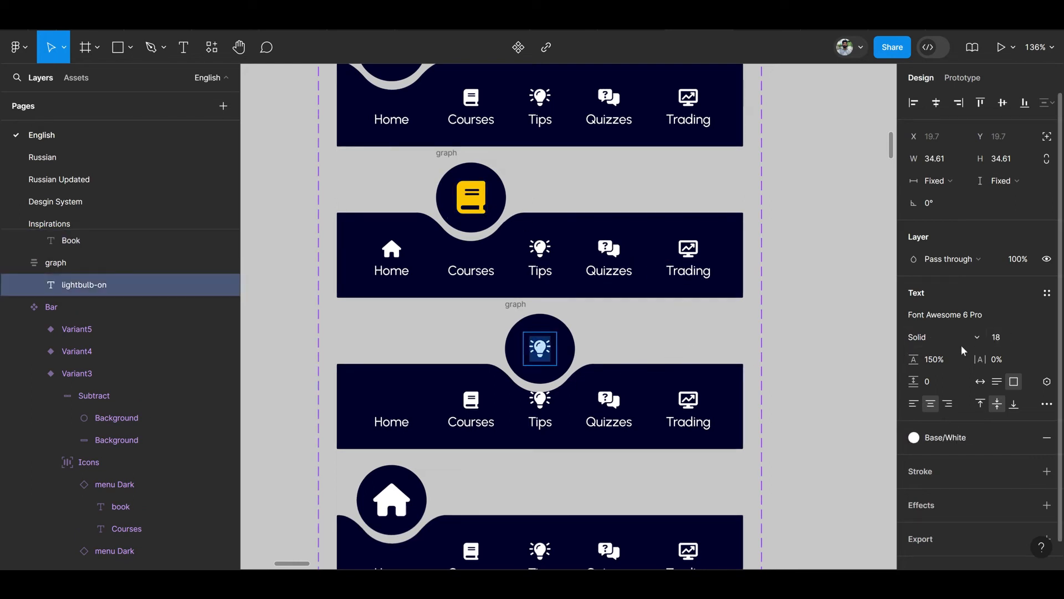
left_click(1002, 339)
type("34.61")
key("Return")
key("Escape")
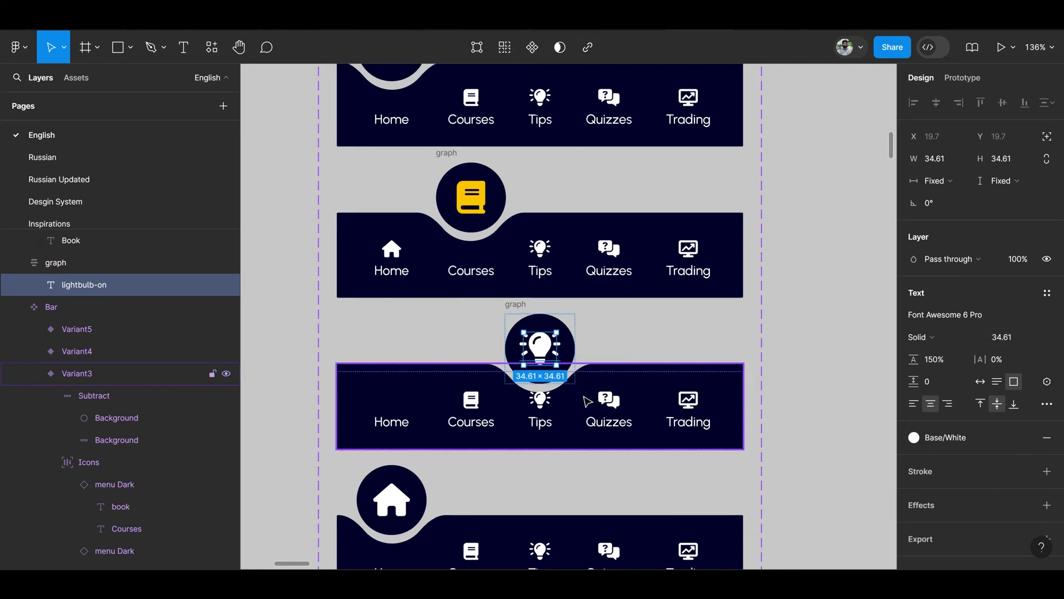
left_click(546, 401)
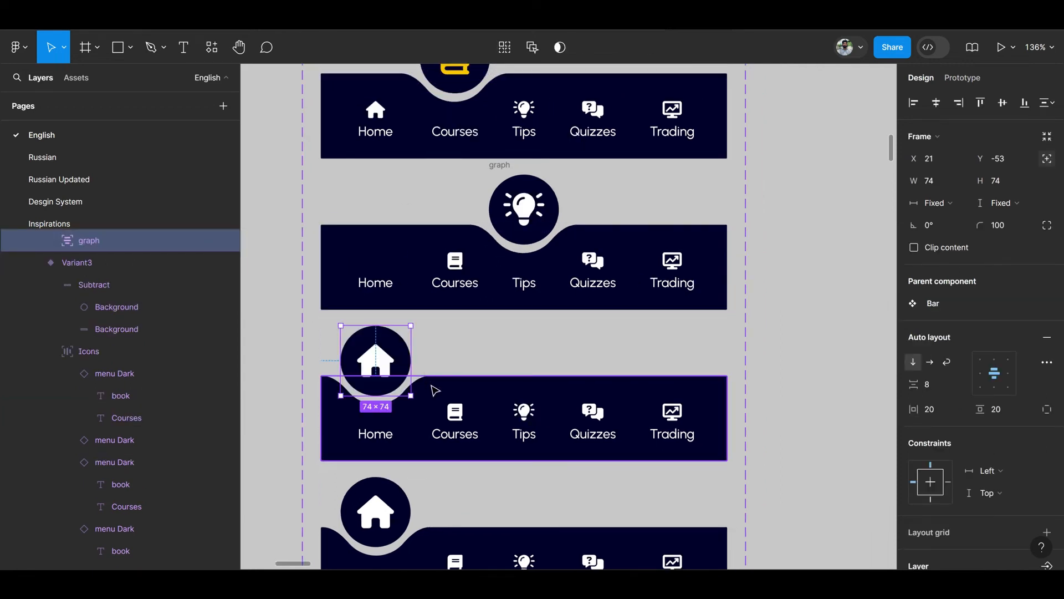
Shift the notch circle in Variant4's Subtract shape right to X 246, above the Quizzes item.
left_click(432, 392)
scroll(81, 258, "up", 2)
left_click(123, 295)
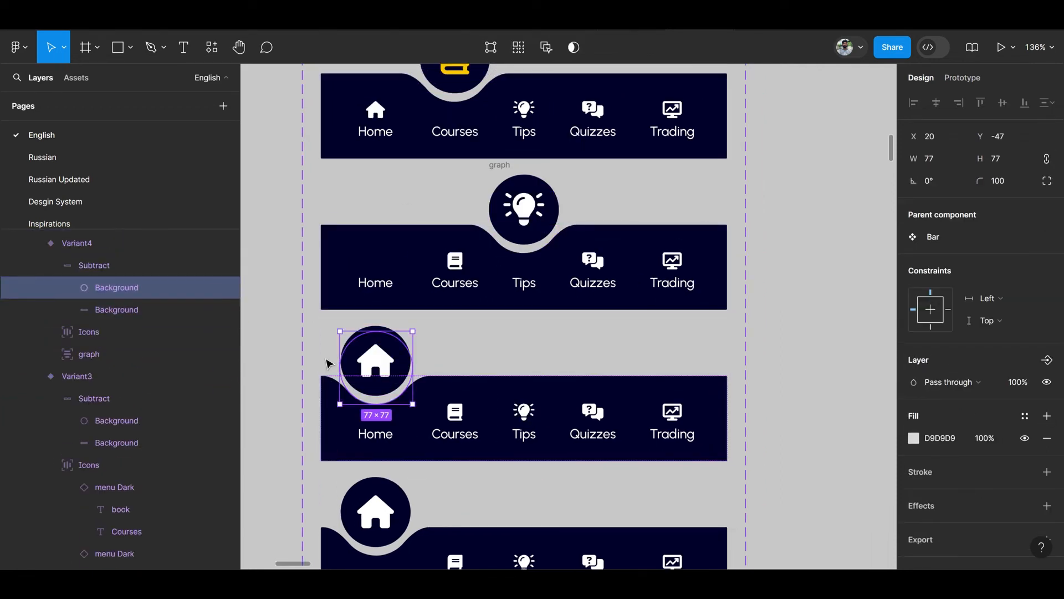
key("shift+Right")
key("shift+Right")
key("shift+Right")
key("shift+Right")
key("shift+Right")
key("shift+Right")
key("shift+Right")
key("shift+Right")
key("shift+Right")
key("shift+Right")
key("shift+Right")
key("shift+Right")
key("shift+Right")
key("shift+Right")
key("shift+Right")
key("shift+Right")
key("shift+Right")
key("shift+Right")
key("shift+Right")
key("shift+Right")
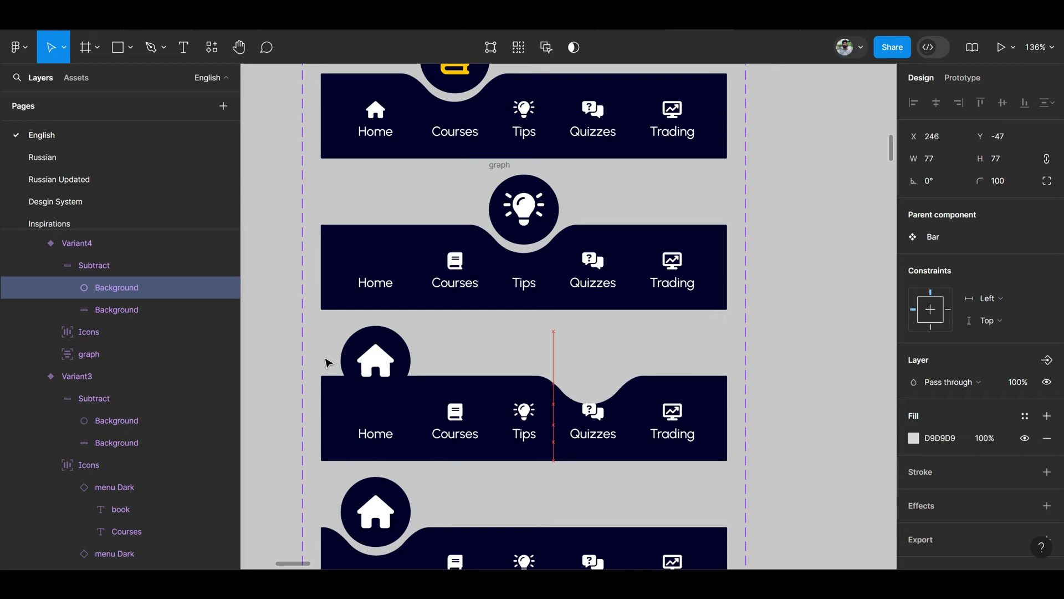
Move Variant4's round graph frame into the notch above Quizzes.
scroll(619, 423, "down", 2)
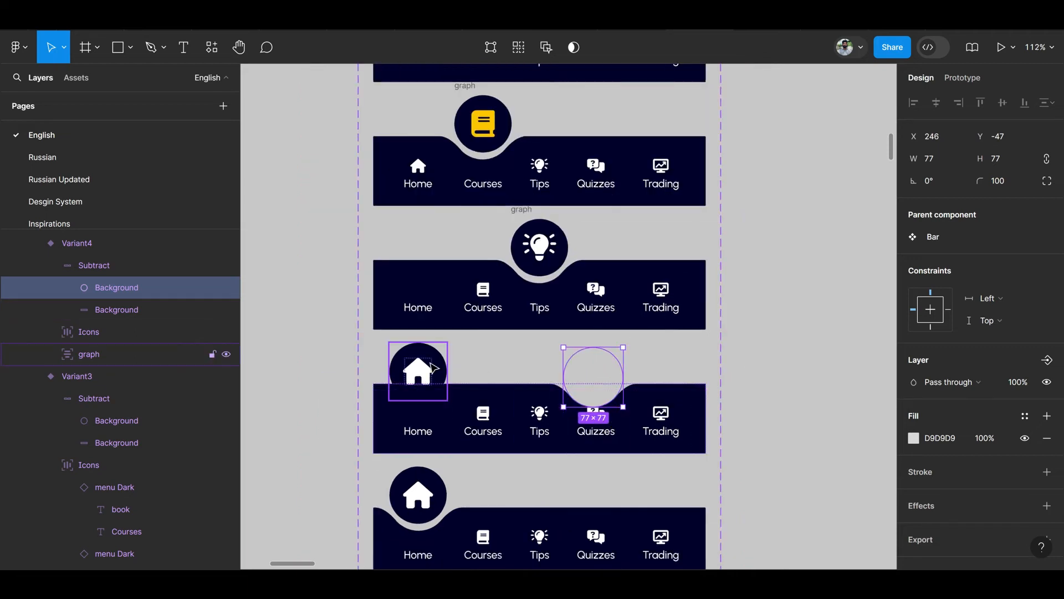
left_click_drag(434, 367, 608, 374)
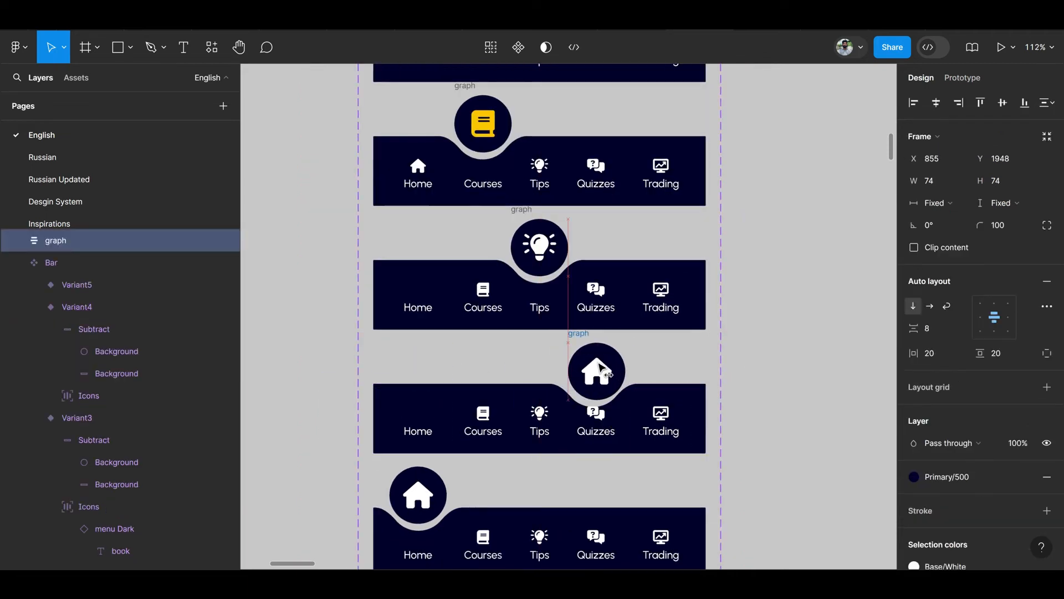
Nudge Variant4's round graph frame left to X 850 so it sits centred in the notch.
scroll(588, 383, "up", 6)
key("Left")
key("Left")
key("Left")
key("Left")
key("Left")
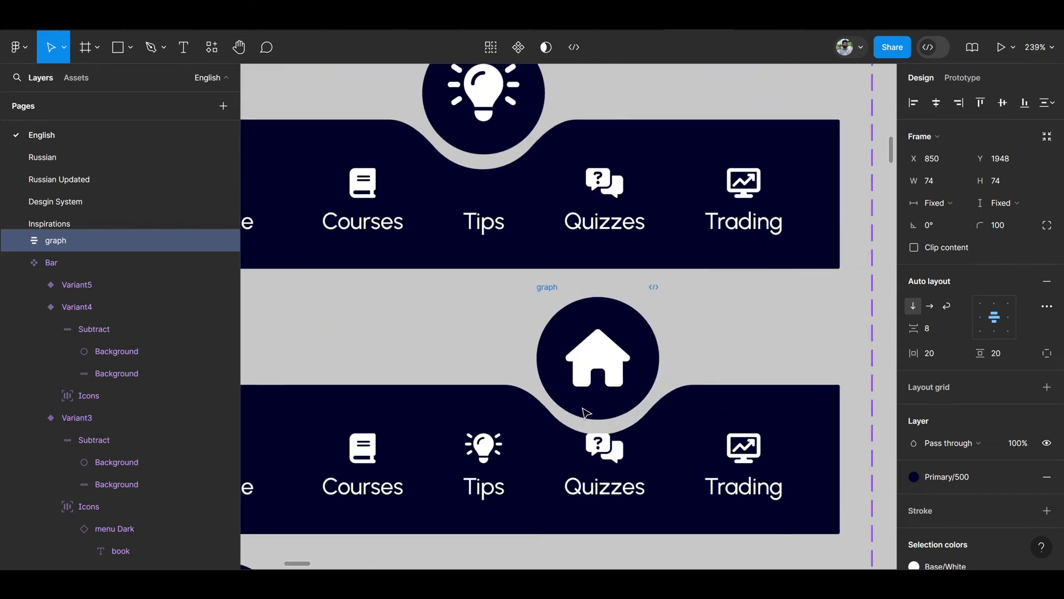
Replace the home icon in Variant4's round frame with the Quizzes item's messages-question icon at font size 34.61.
scroll(586, 413, "down", 6)
left_click(589, 429)
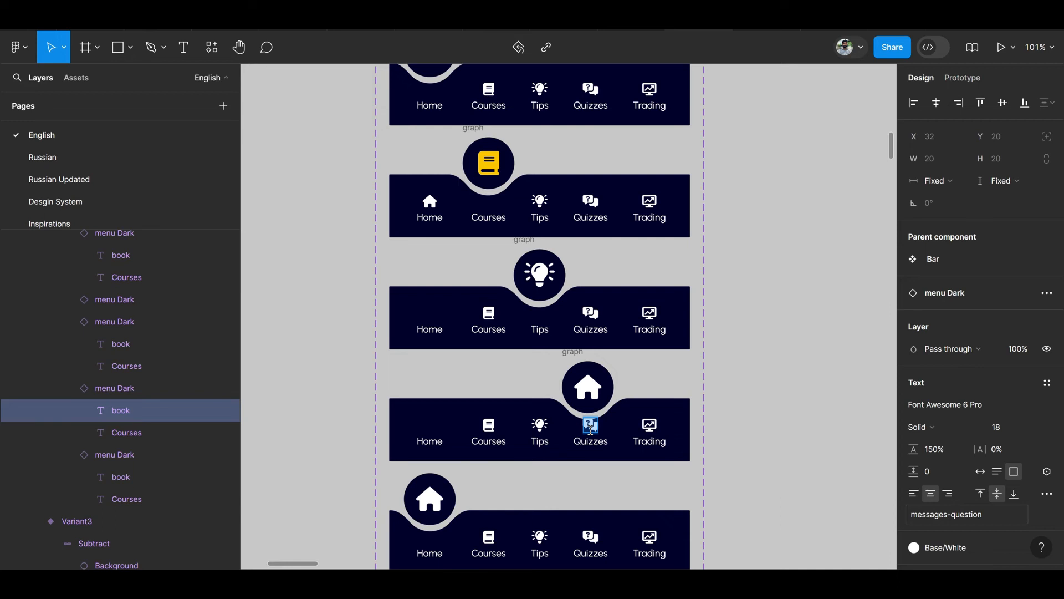
double_click(592, 392)
type("messages-question")
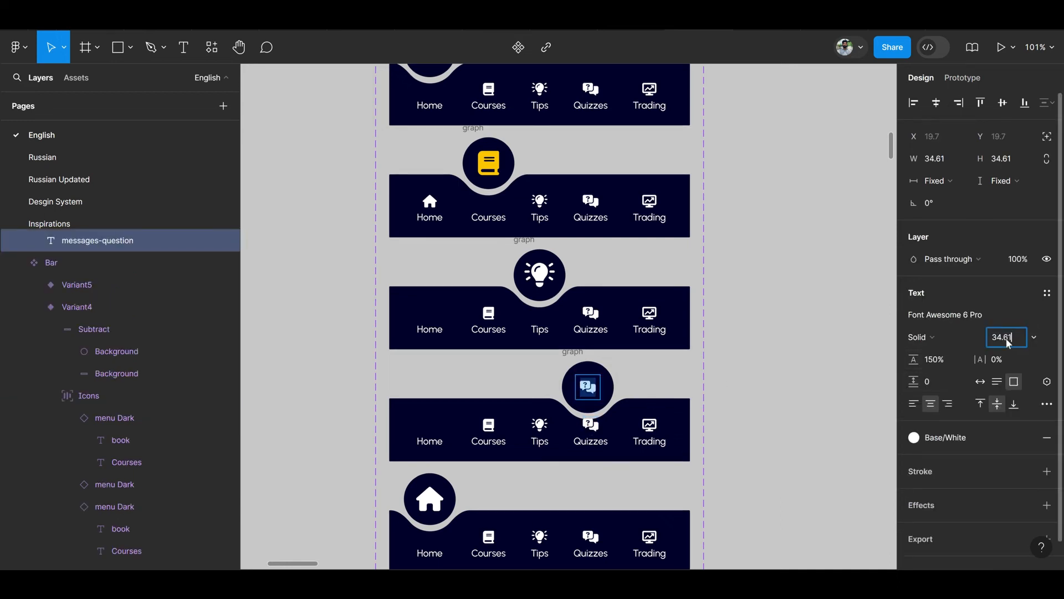
Set the opacity of the small messages-question icon above Variant4's Quizzes label to 0%.
scroll(660, 480, "up", 4)
left_click(580, 418)
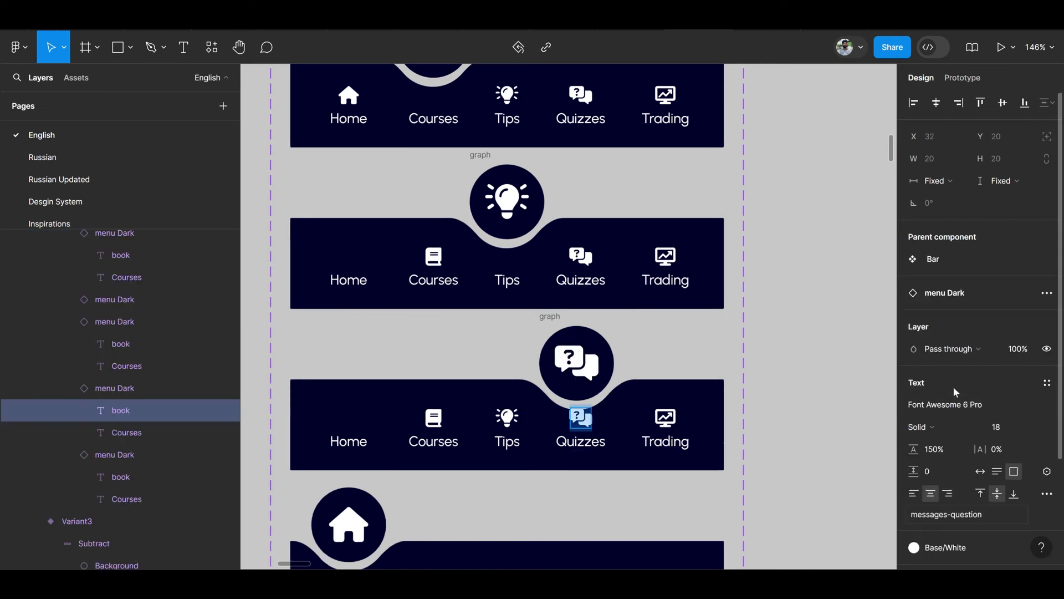
key("Return")
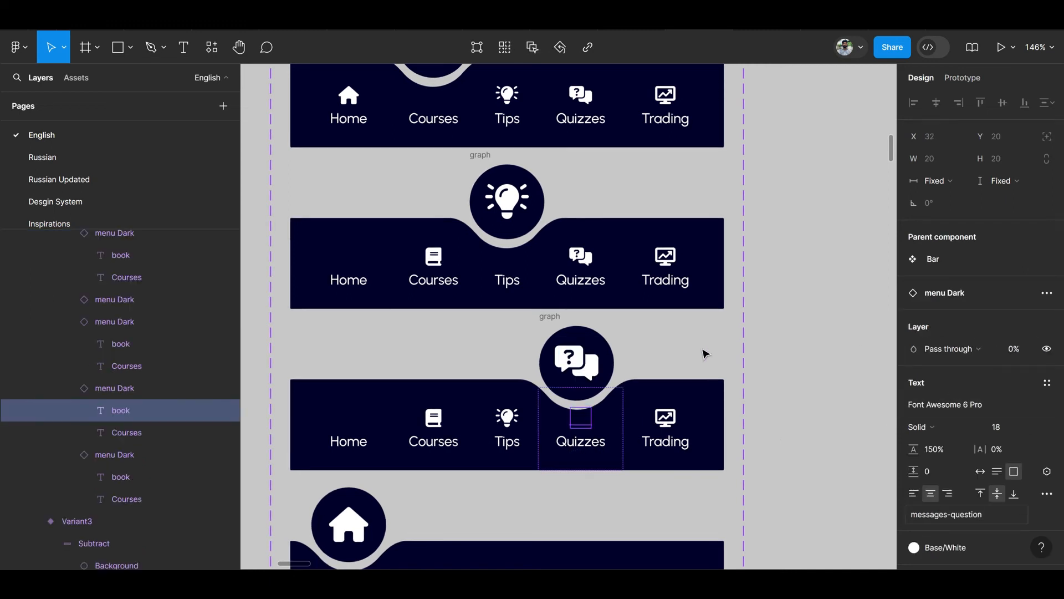
Move Variant5's round graph frame out of the variant and place it above the Trading item at X 938.
scroll(663, 361, "down", 3)
left_click(480, 472)
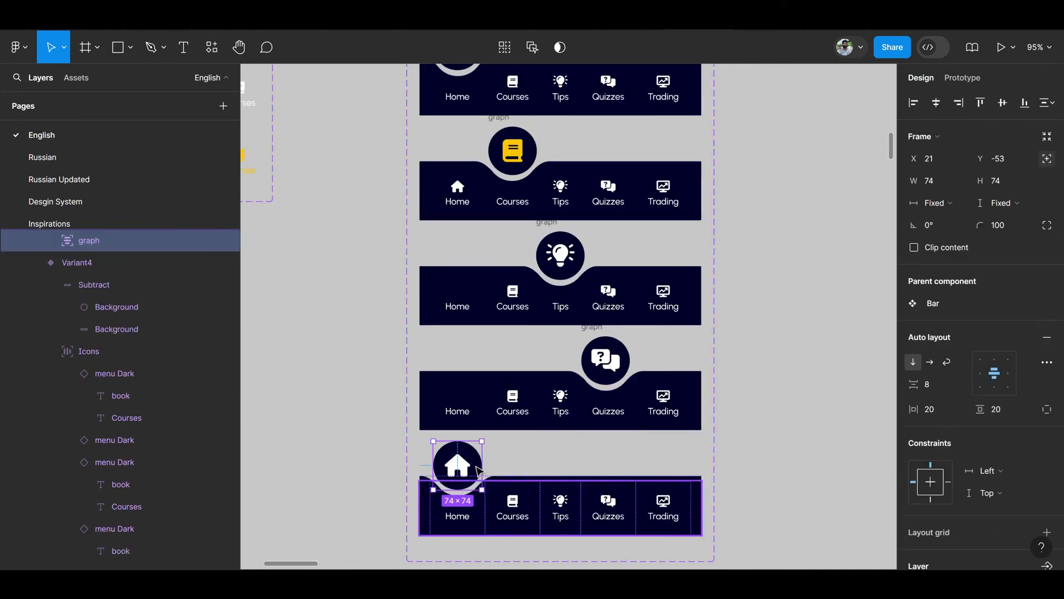
left_click_drag(480, 472, 671, 481)
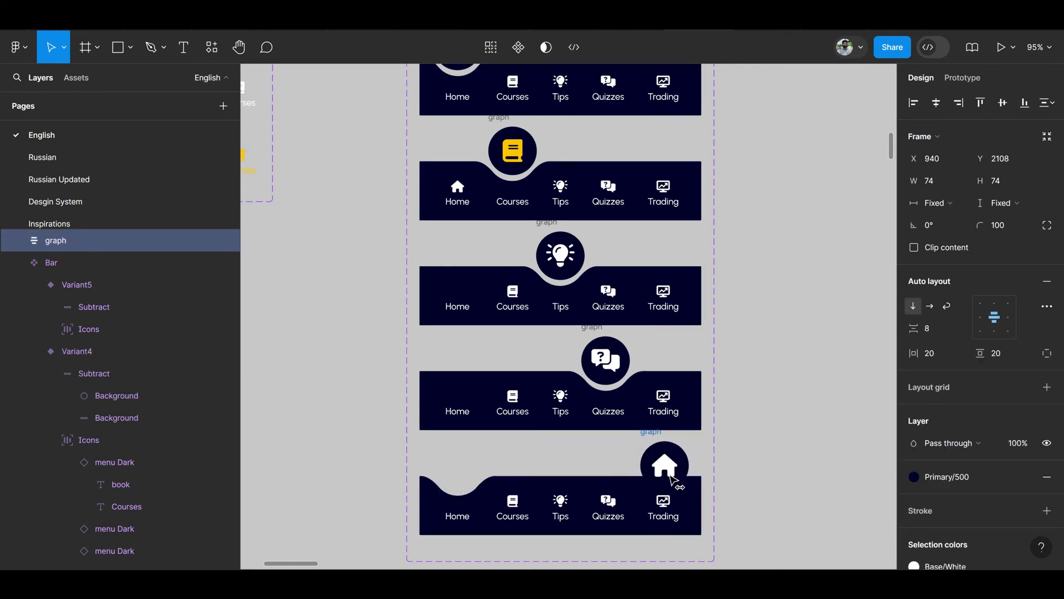
scroll(547, 316, "up", 3)
left_click(457, 114)
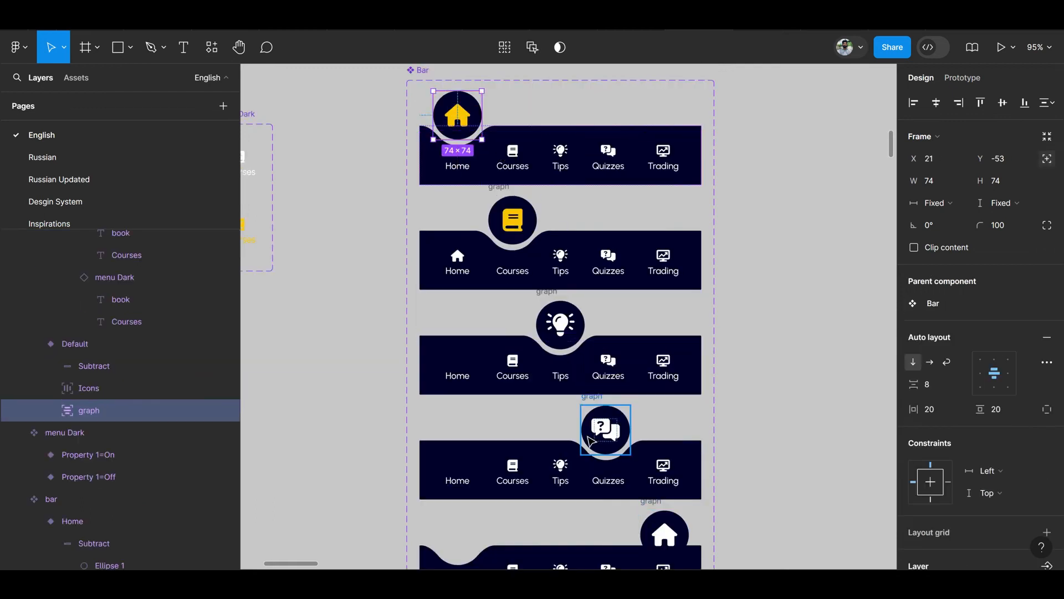
scroll(610, 438, "down", 4)
left_click(663, 429)
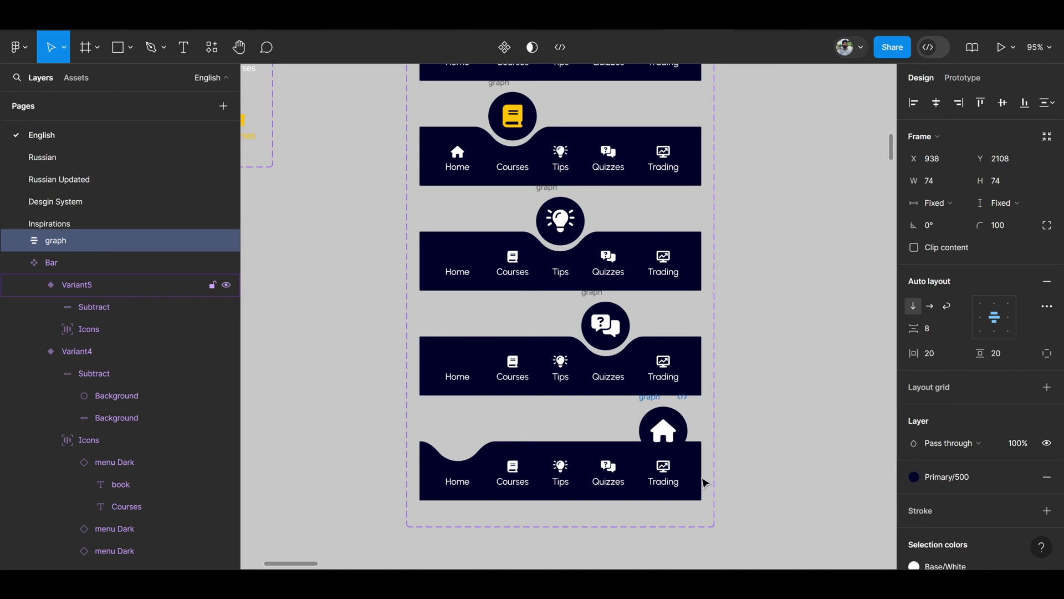
Replace the home icon in Variant5's round frame with the Trading item's display-chart-up icon at font size 34.61.
scroll(705, 483, "up", 3)
double_click(642, 461)
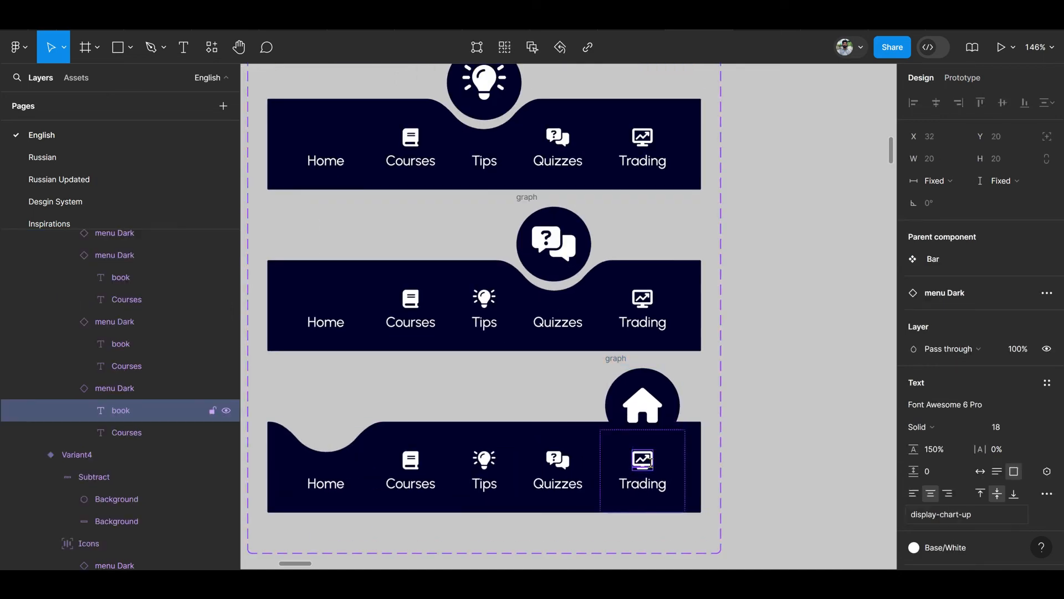
double_click(638, 398)
type("display-chart-up")
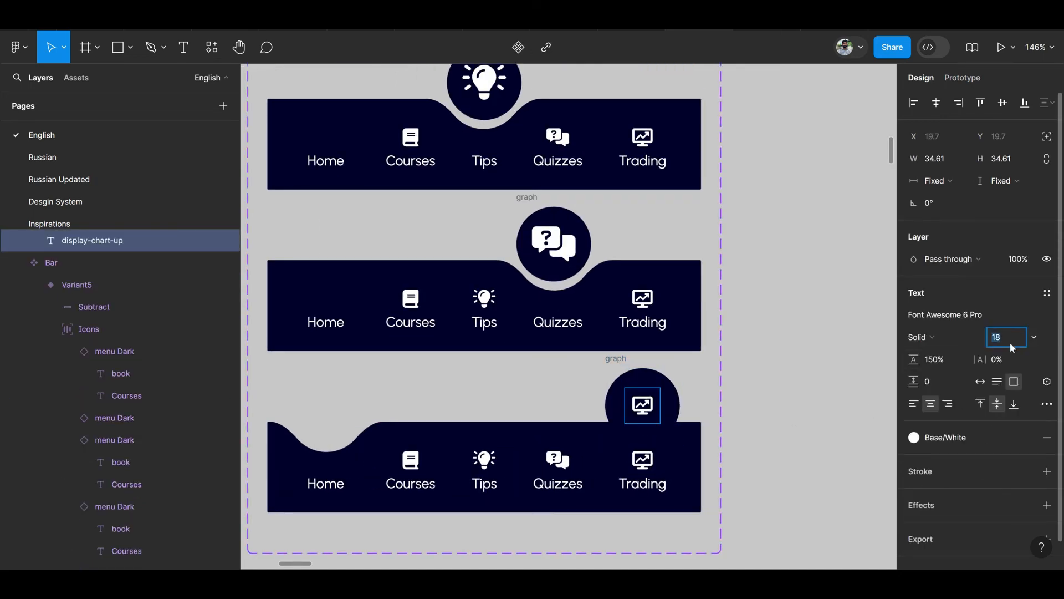
key("Return")
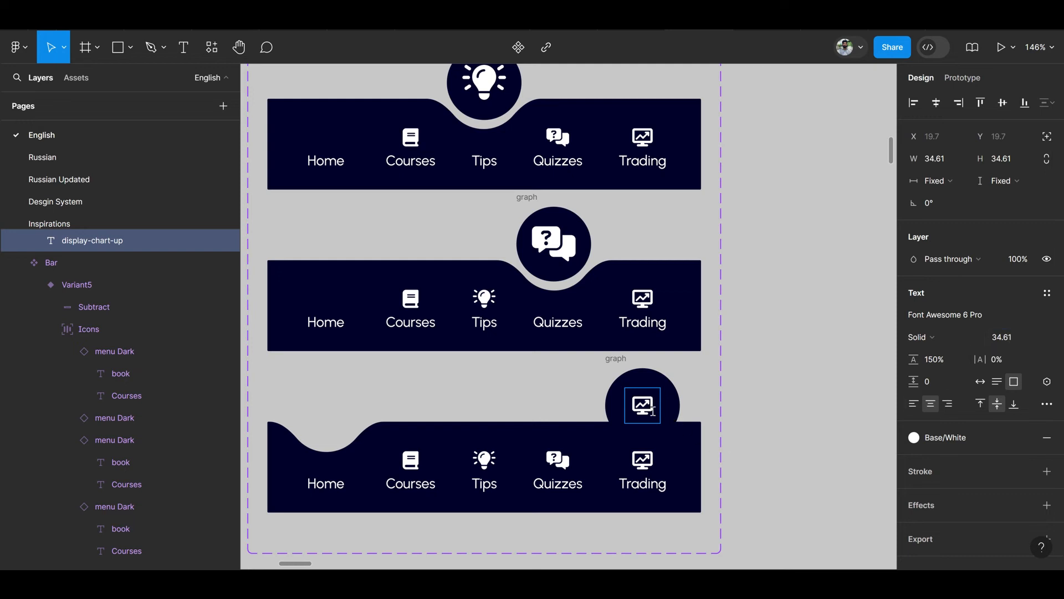
left_click(1000, 332)
type("34.")
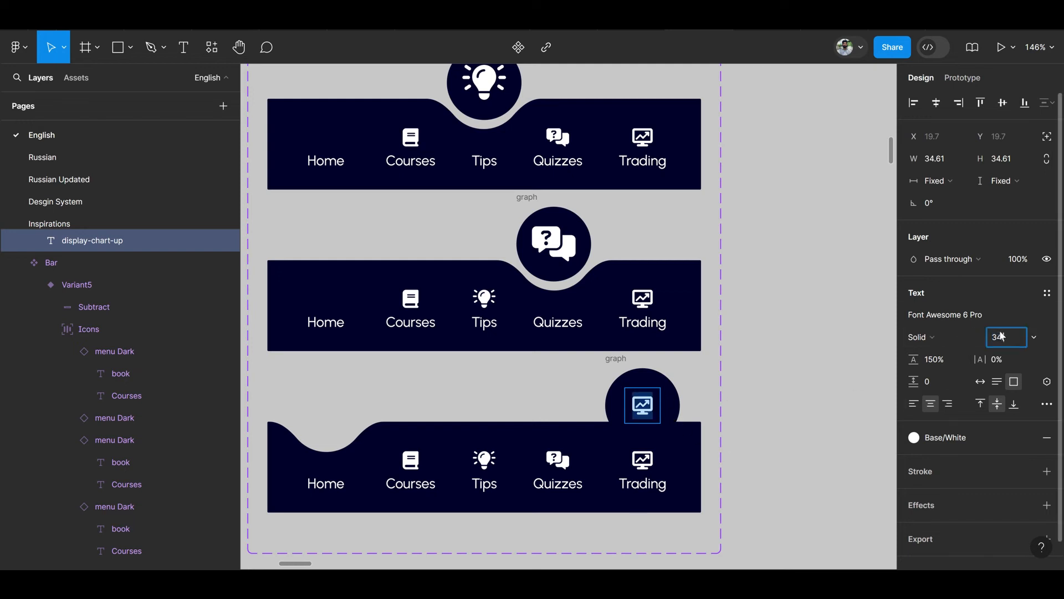
type("61")
key("Return")
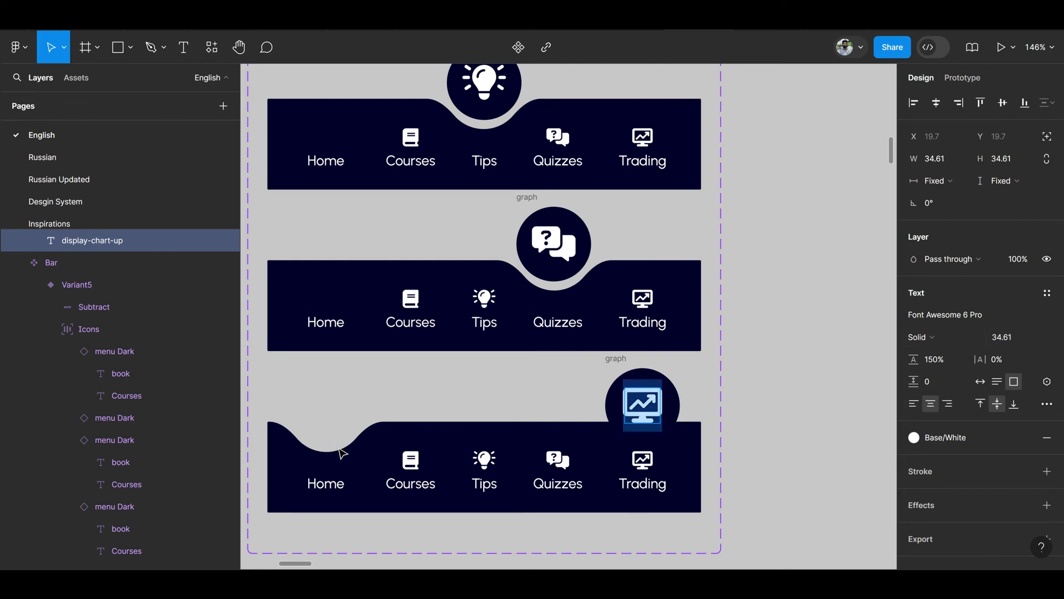
Shift the notch circle in Variant5's Subtract shape right to X 334, beneath the round Trading frame.
left_click(341, 453)
double_click(355, 445)
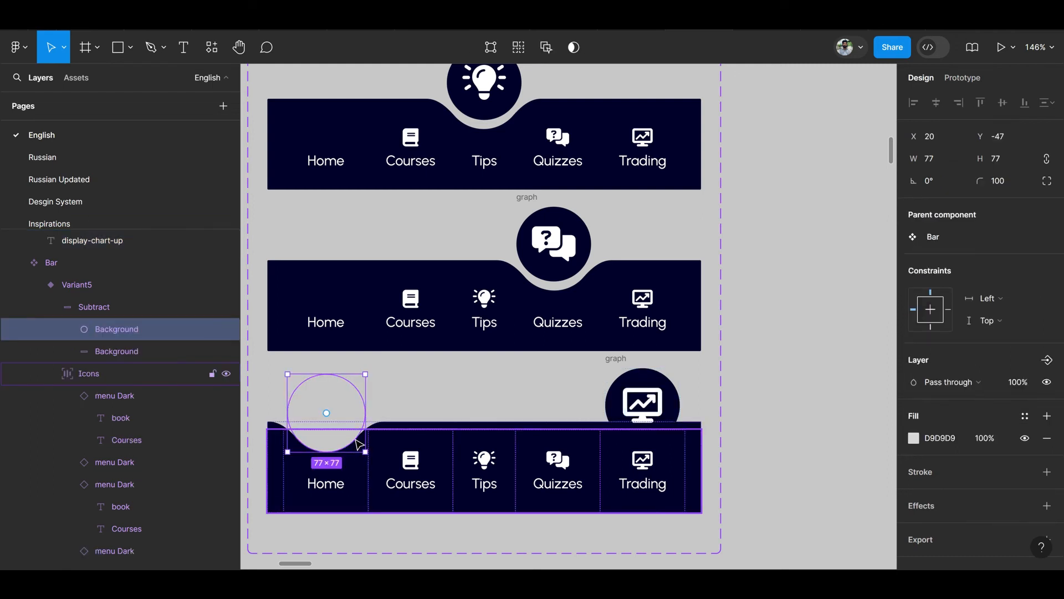
key("shift+Right")
key("shift+Right")
key("shift+Right")
key("shift+Right")
key("shift+Right")
key("shift+Right")
key("shift+Right")
key("shift+Right")
key("shift+Right")
key("shift+Right")
key("shift+Right")
key("shift+Right")
key("shift+Right")
key("shift+Right")
key("shift+Right")
key("shift+Right")
key("shift+Right")
key("shift+Right")
key("shift+Right")
key("shift+Right")
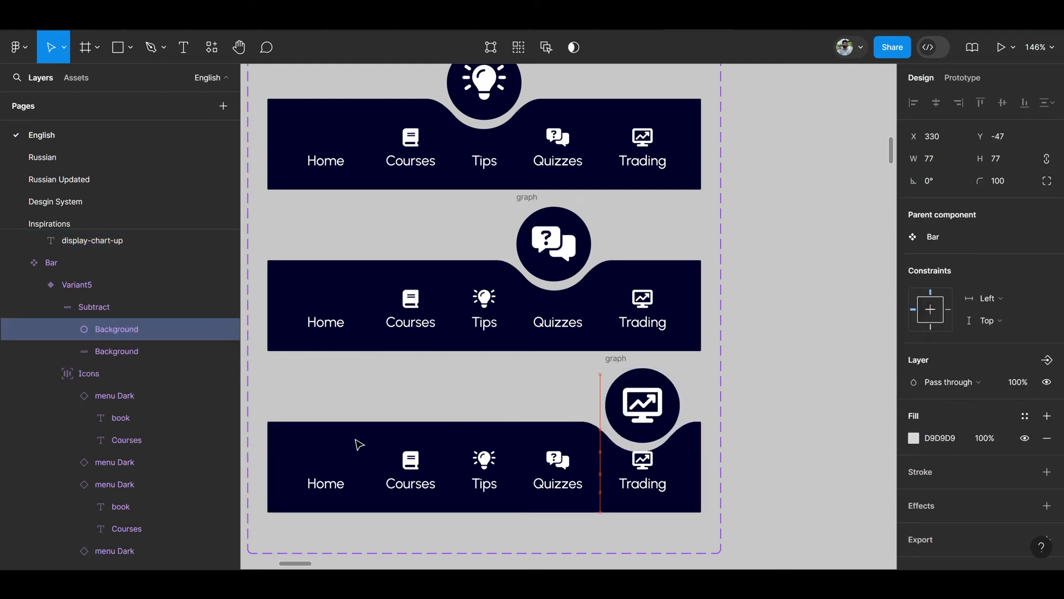
key("alt")
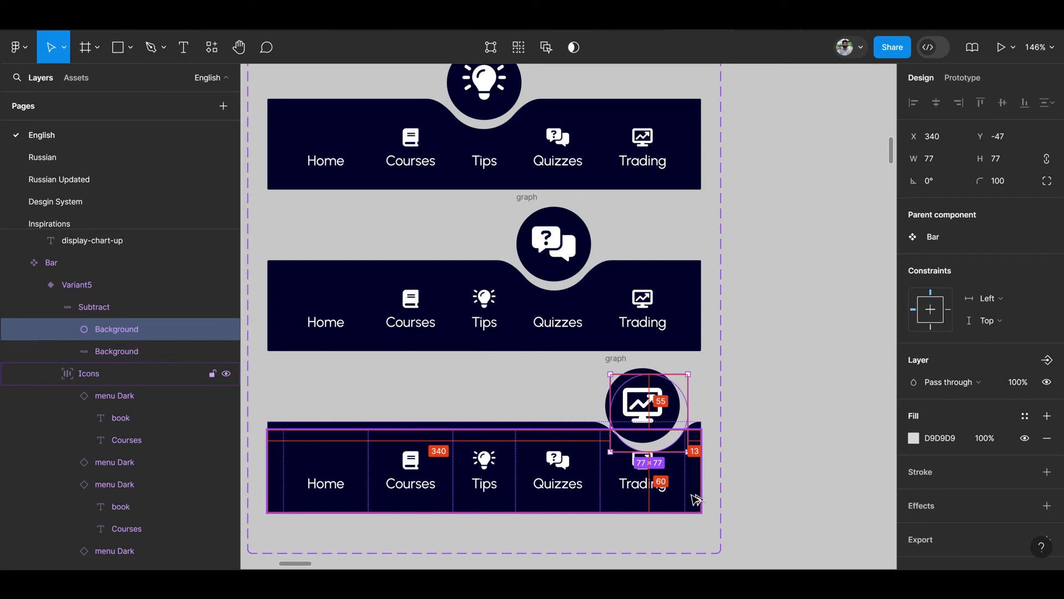
key("Left")
key("Left")
key("Left")
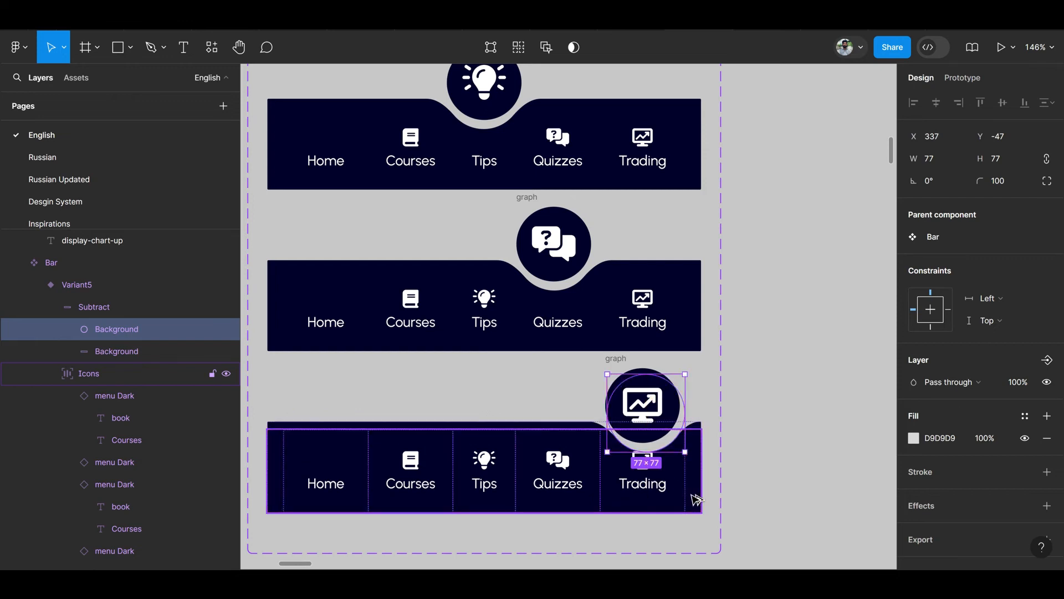
key("Left")
key("Left")
key("Left")
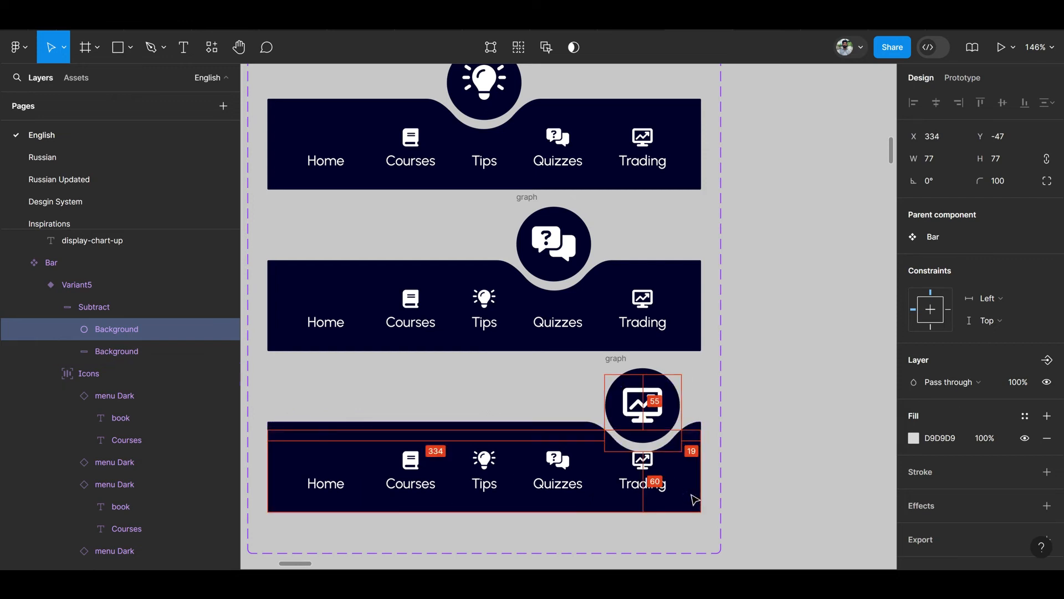
Set the opacity of the small display-chart-up icon above Variant5's Trading label to 0%.
scroll(695, 500, "down", 2)
scroll(653, 479, "up", 5)
left_click(654, 458, "ctrl")
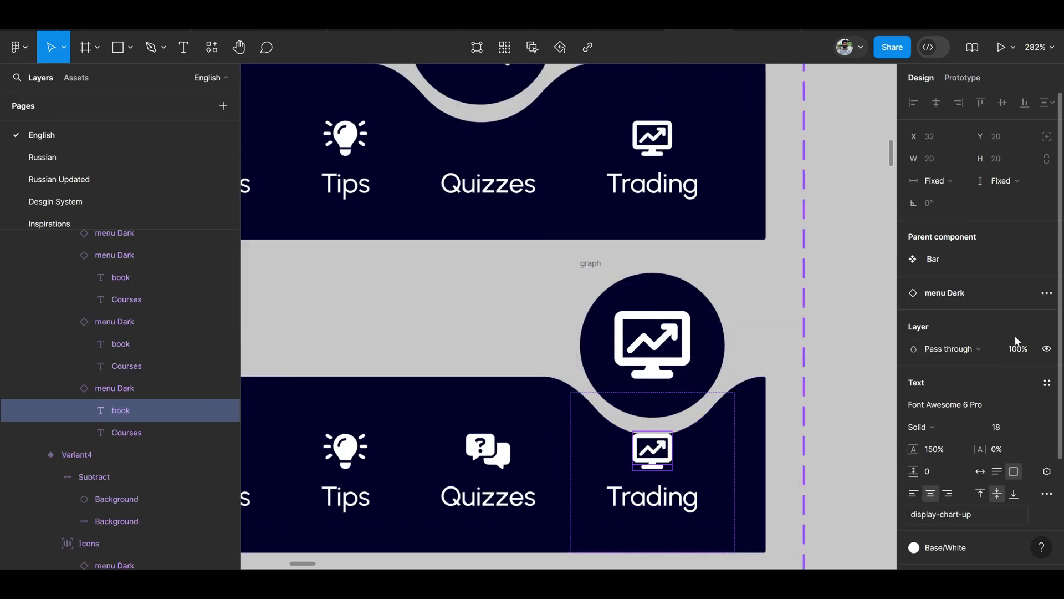
type("0")
key("Return")
scroll(665, 361, "down", 5)
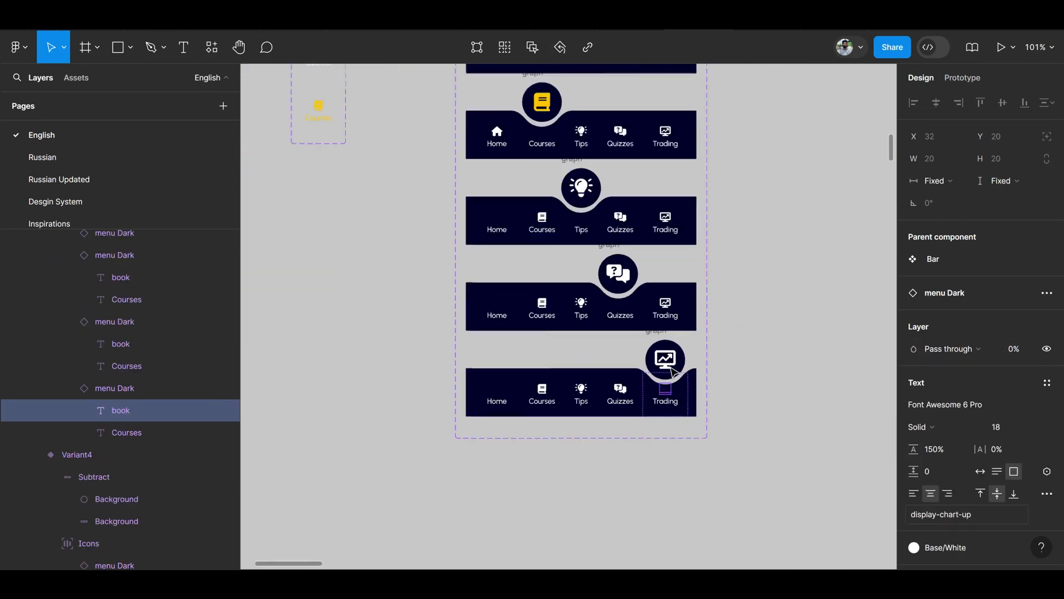
Recolour the lightbulb, messages and chart icons in the round frames of Variant3, Variant4 and Variant5 to Secondary/500.
scroll(585, 244, "down", 3)
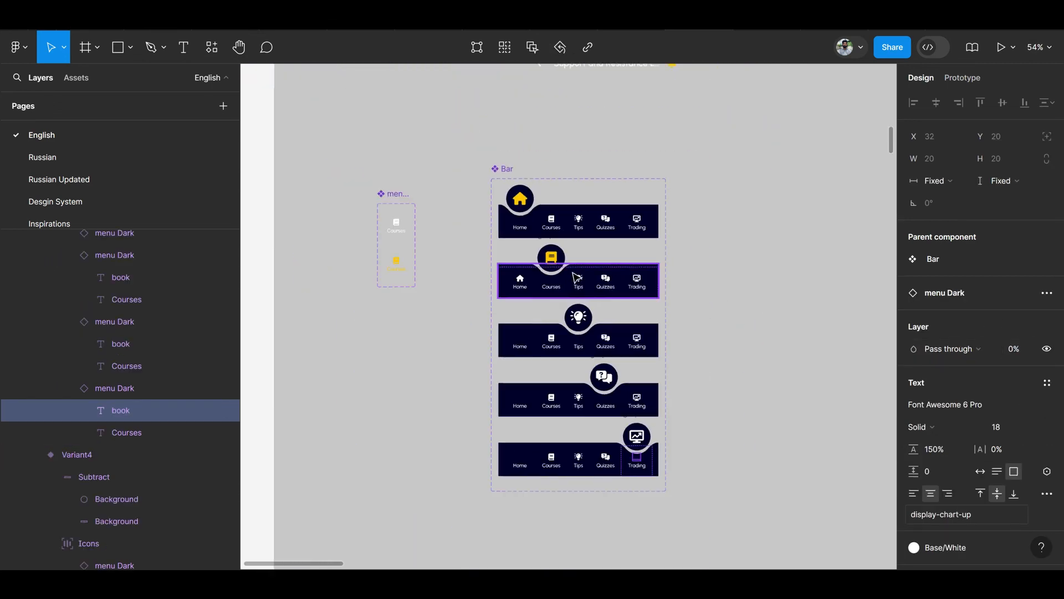
left_click(578, 317, "ctrl")
left_click(610, 382, "ctrl+shift")
left_click(643, 438, "ctrl+shift")
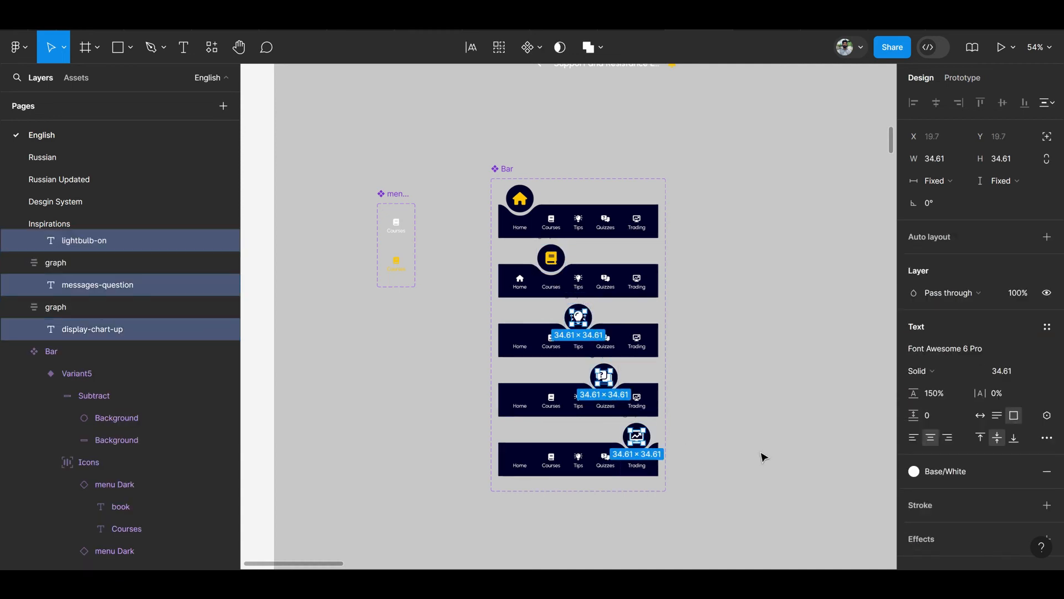
left_click(953, 472)
scroll(797, 466, "down", 5)
left_click(770, 541)
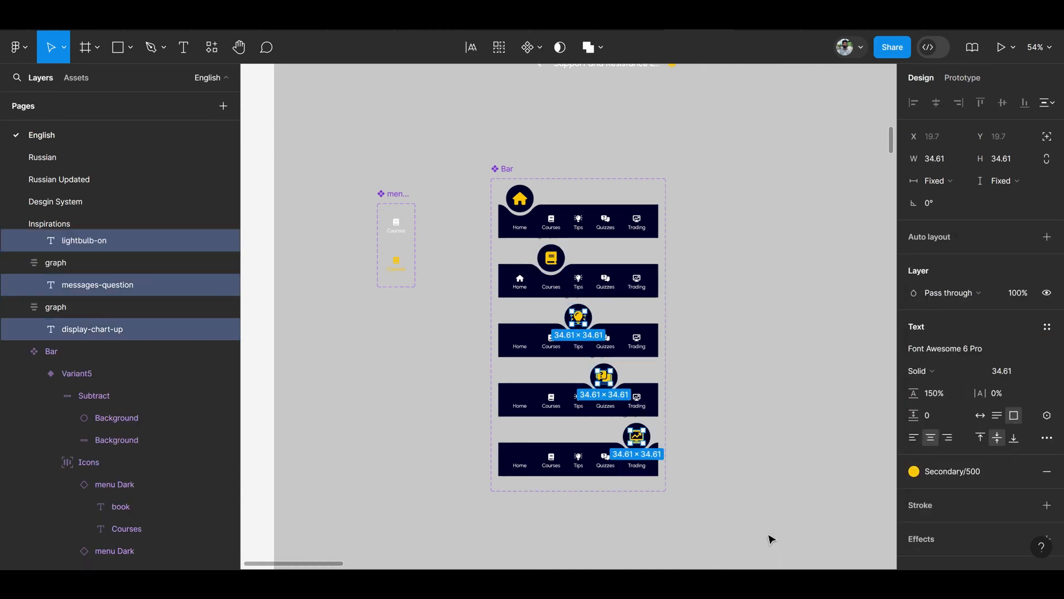
left_click(694, 331)
Add a prototype connection from the Courses item in the Default variant to Variant2.
left_click(577, 229)
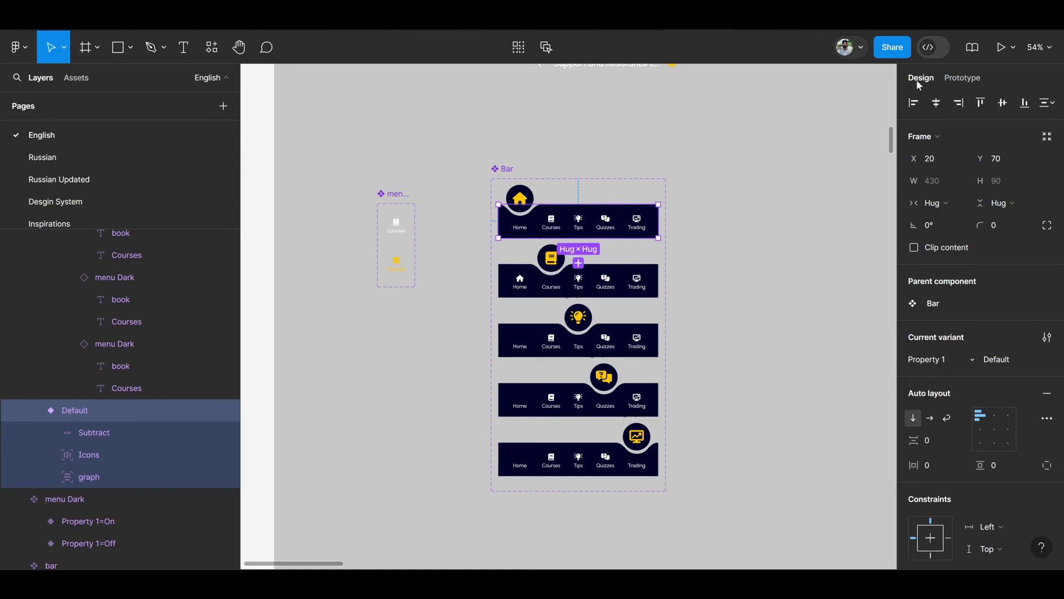
left_click(963, 77)
left_click_drag(521, 211, 600, 270)
left_click(549, 220)
double_click(529, 228)
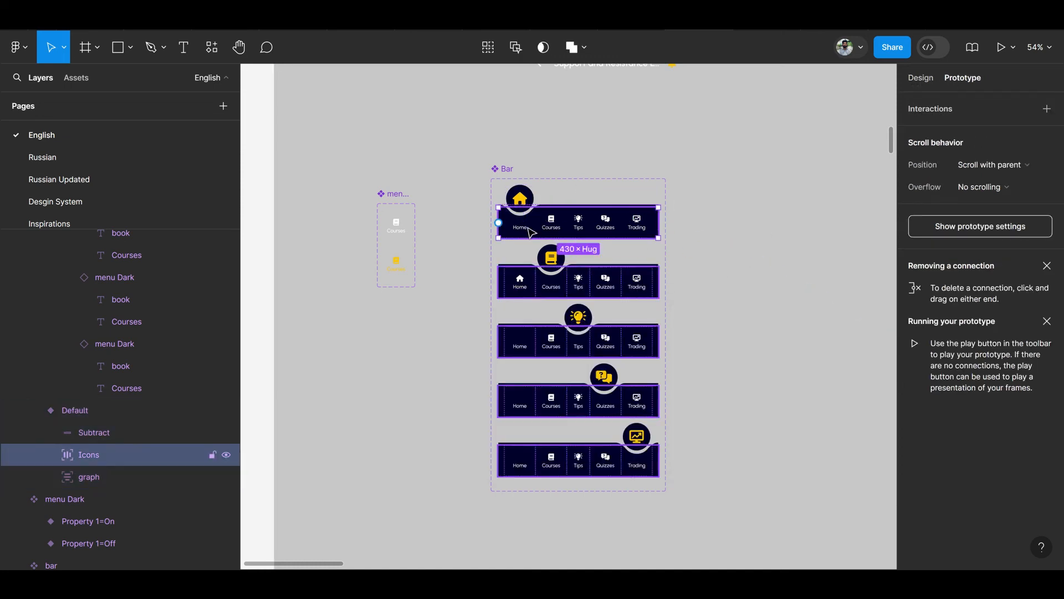
double_click(528, 228)
left_click(553, 225)
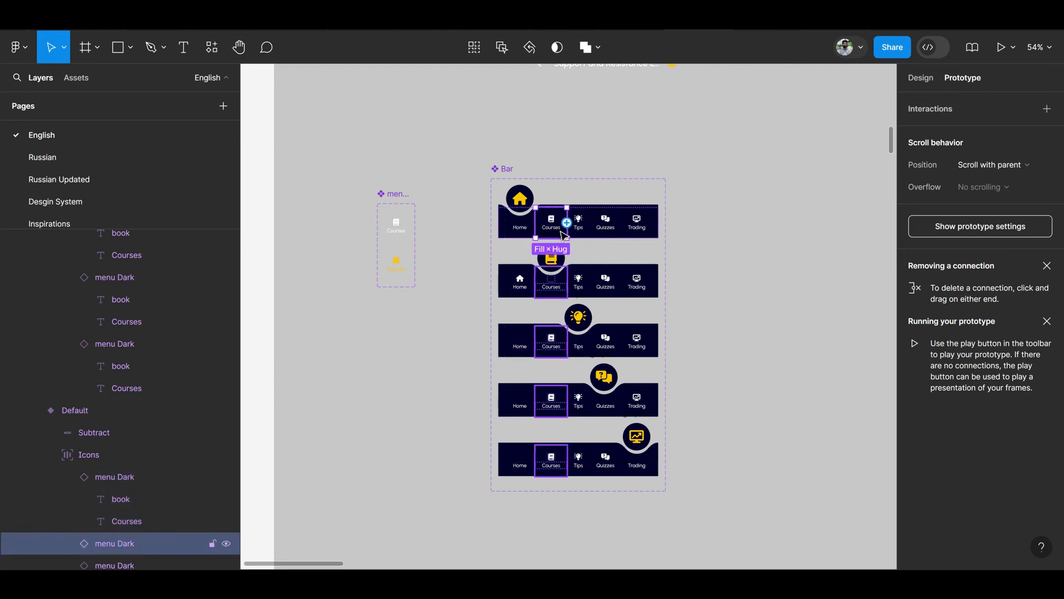
left_click_drag(567, 223, 593, 279)
Connect the Default variant's Tips, Quizzes and Trading items to Variant3, Variant4 and Variant5 respectively.
left_click(585, 222)
left_click_drag(591, 223, 612, 338)
left_click(611, 226)
left_click_drag(606, 237, 636, 407)
left_click(637, 221)
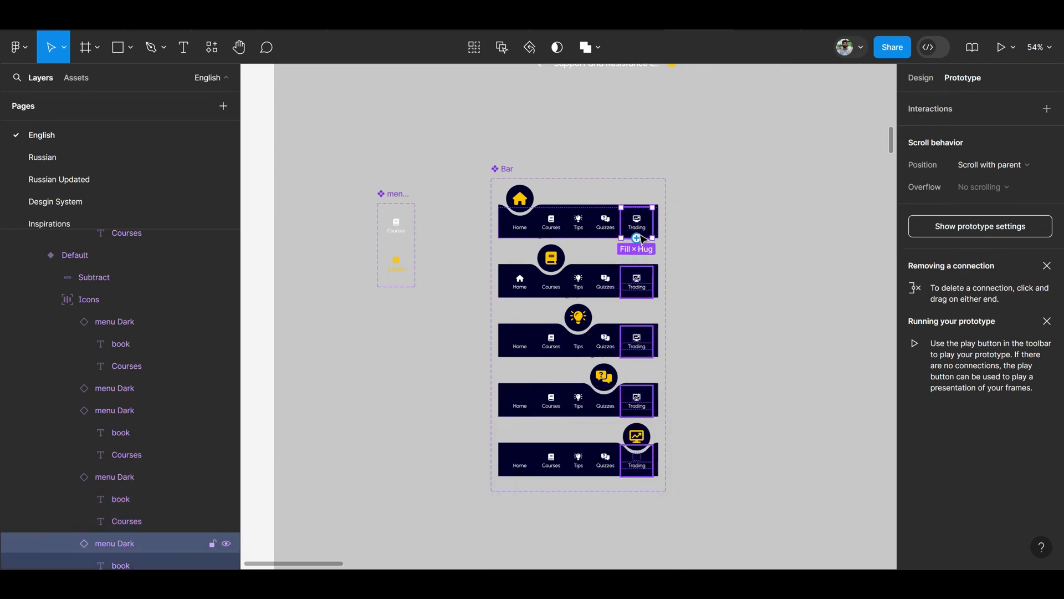
left_click_drag(621, 222, 605, 453)
Set the tap interactions of the Default variant's Courses, Tips, Quizzes and Trading items to Smart animate.
left_click(552, 224)
left_click(606, 223, "shift")
left_click(579, 223, "shift")
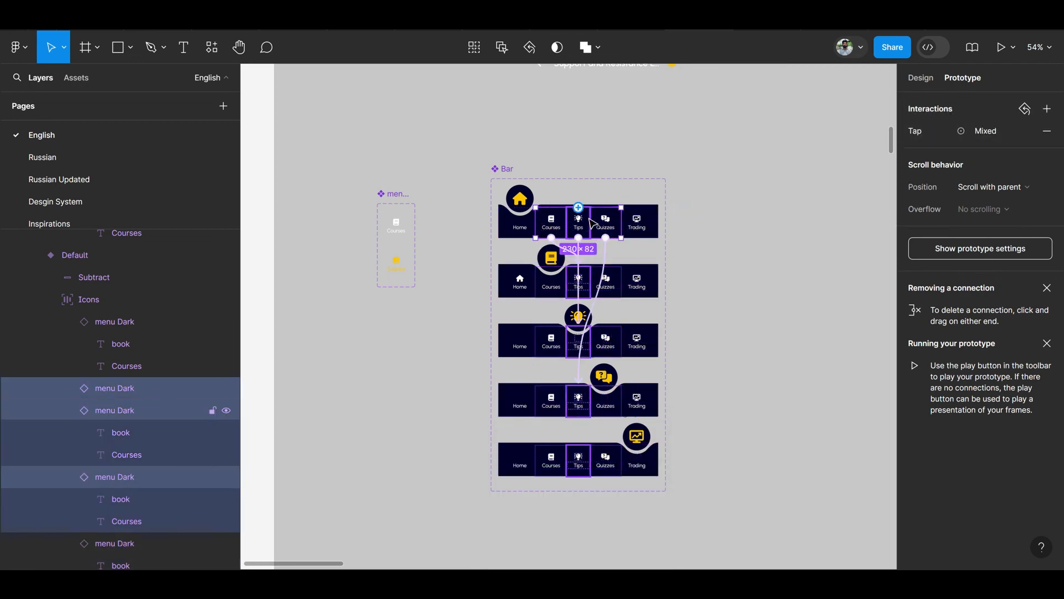
left_click(636, 224, "shift")
scroll(620, 270, "up", 5)
left_click(500, 242)
key("ctrl+z")
left_click(502, 231)
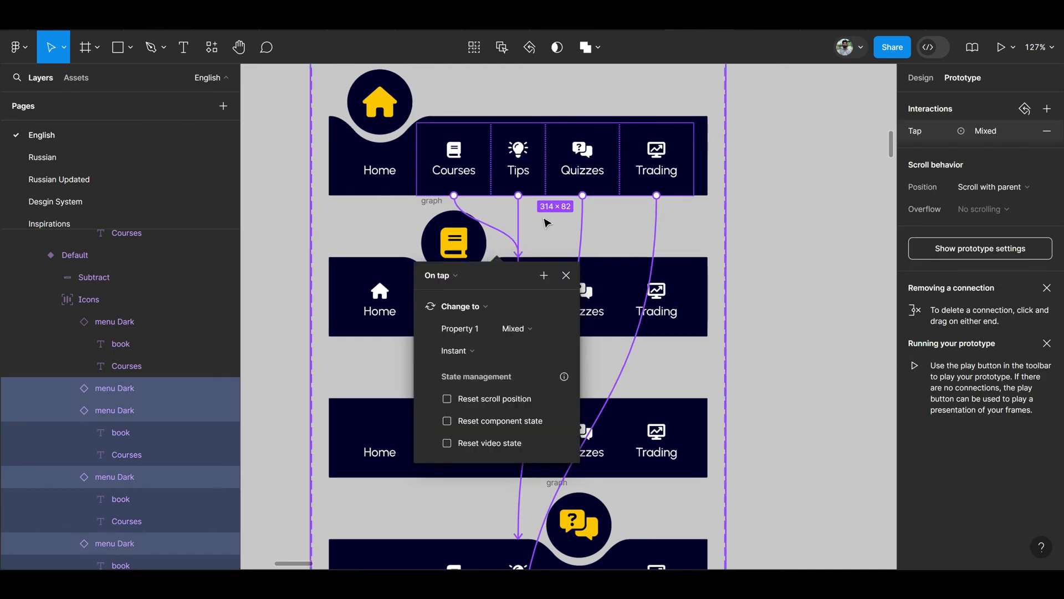
scroll(543, 221, "down", 3)
left_click(474, 344)
left_click(521, 375)
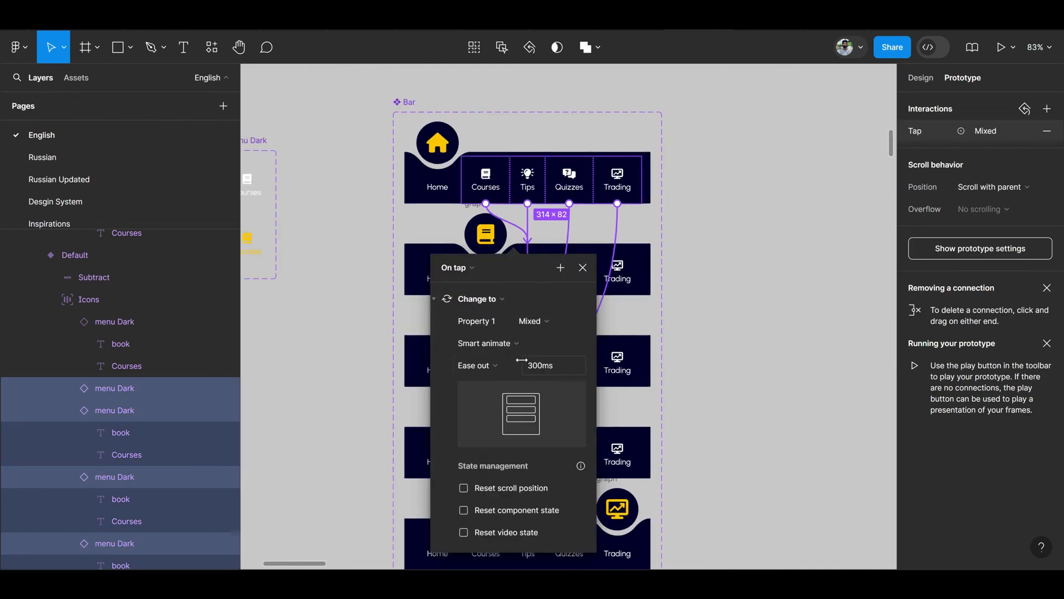
left_click(684, 206)
Restore the small home icons in Variant3, Variant4 and Variant5 to 100% opacity.
scroll(684, 207, "down", 2)
left_click(484, 259)
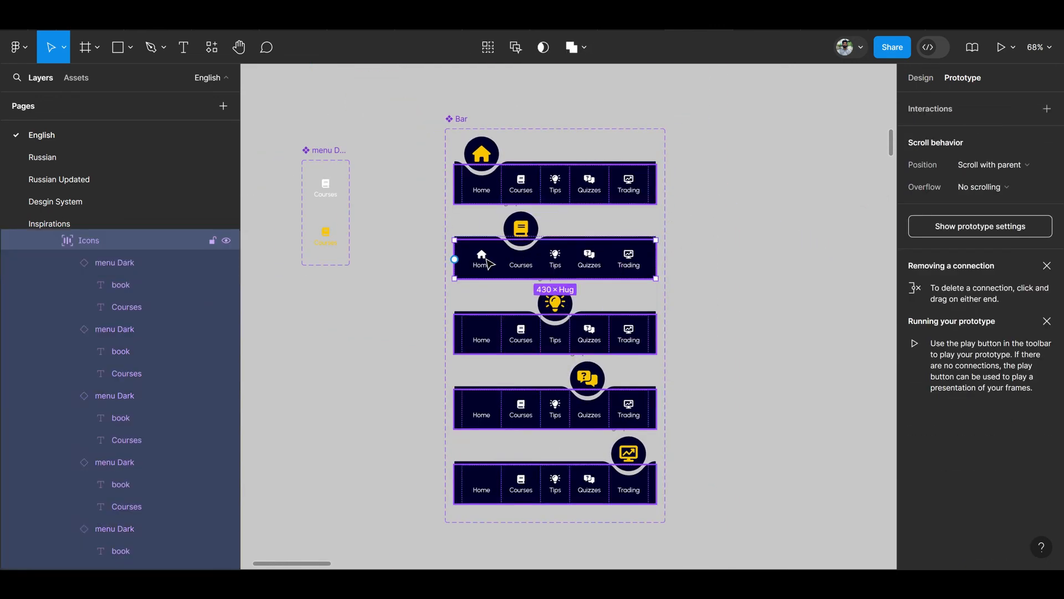
left_click(481, 329)
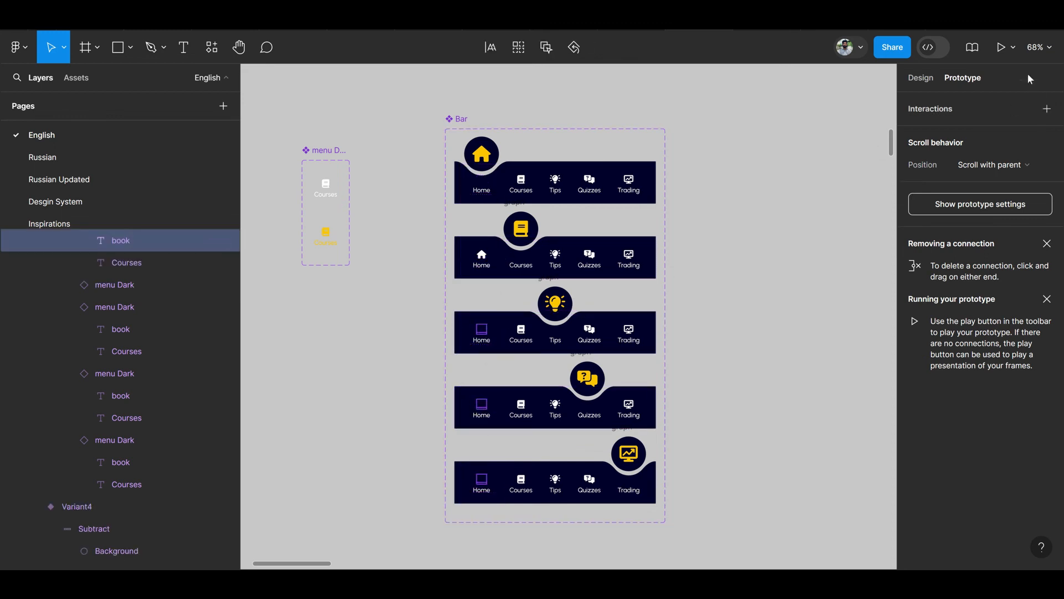
left_click(929, 79)
left_click(1019, 350)
type("100")
key("Return")
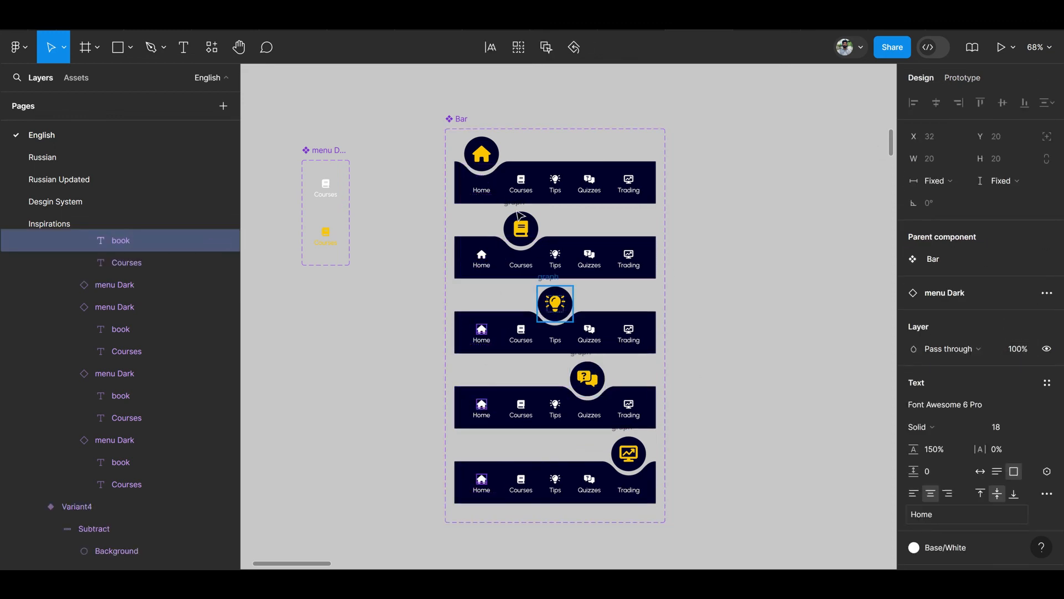
Connect the Home items of Variant2, Variant3, Variant4 and Variant5 to the Default variant with a tap interaction.
left_click(481, 260)
left_click(482, 334, "shift")
left_click(495, 410, "shift")
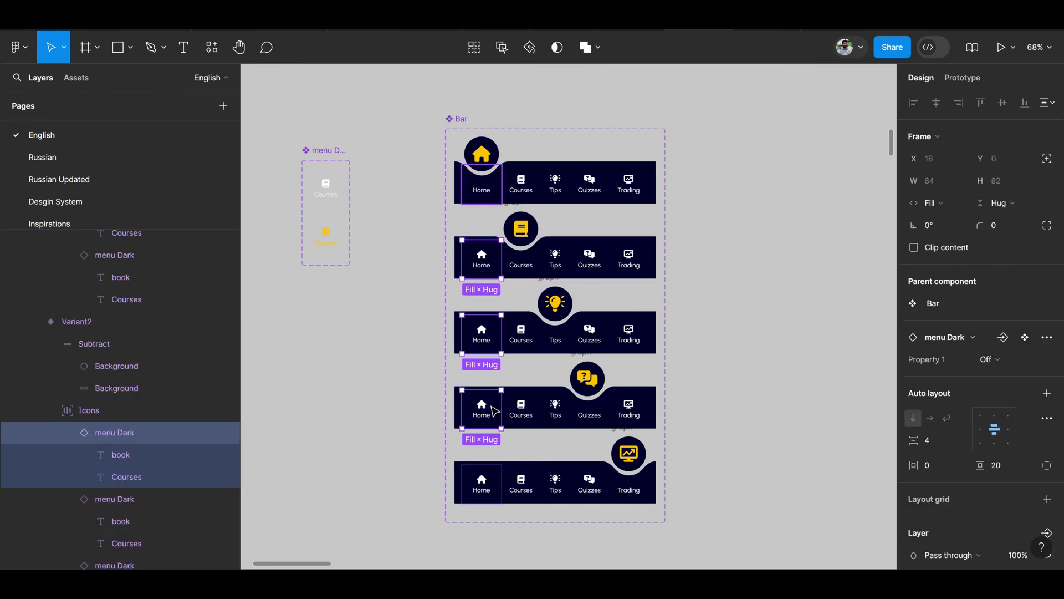
left_click(962, 77)
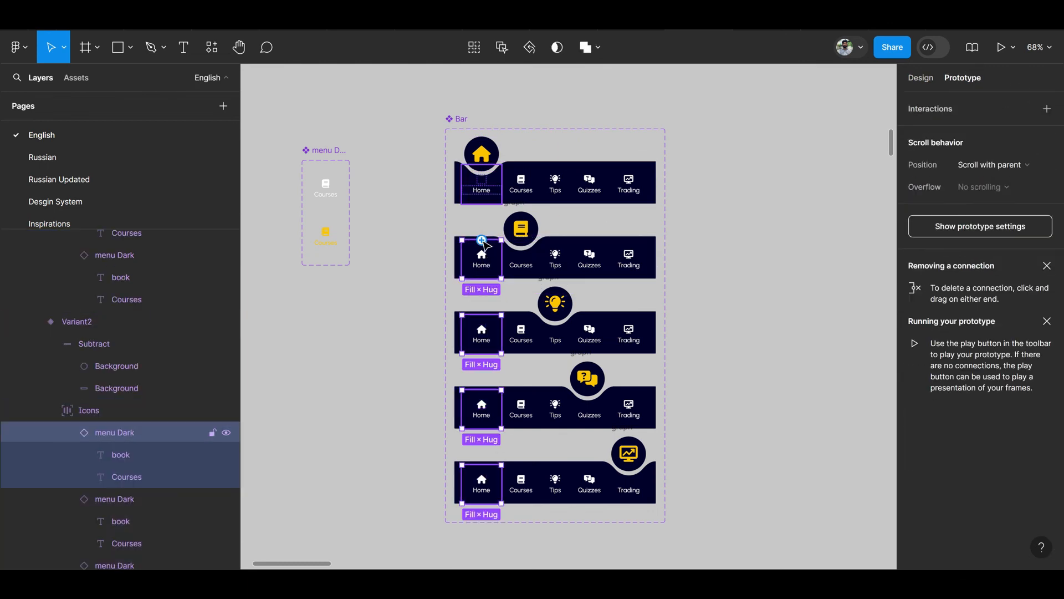
left_click_drag(490, 242, 571, 186)
left_click(624, 238)
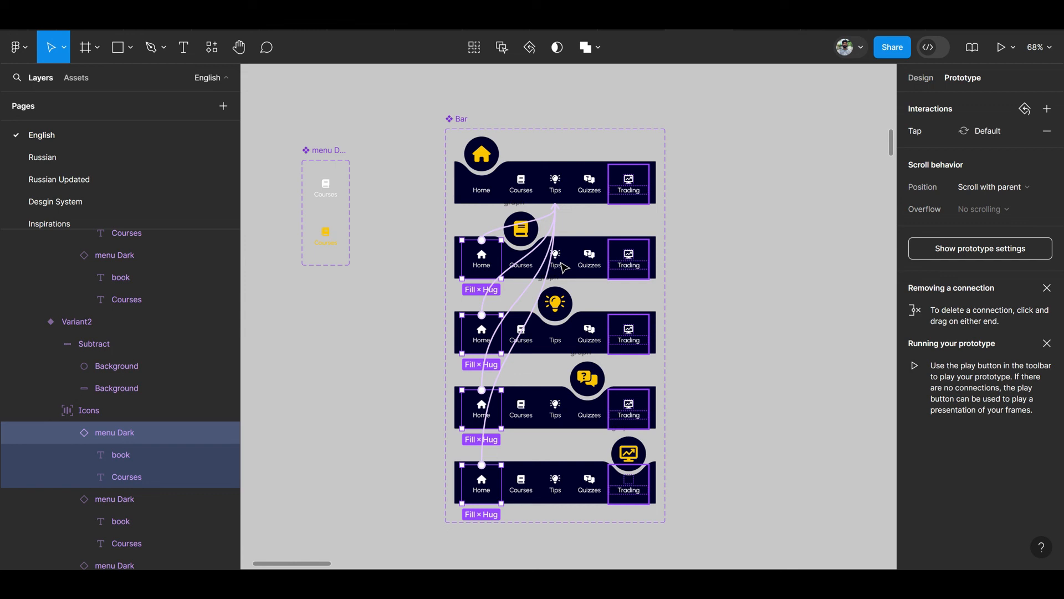
Connect the Courses items of Variant3, Variant4 and Variant5 to Variant2 with a Smart animate tap interaction.
double_click(526, 269)
double_click(527, 269)
left_click(521, 332)
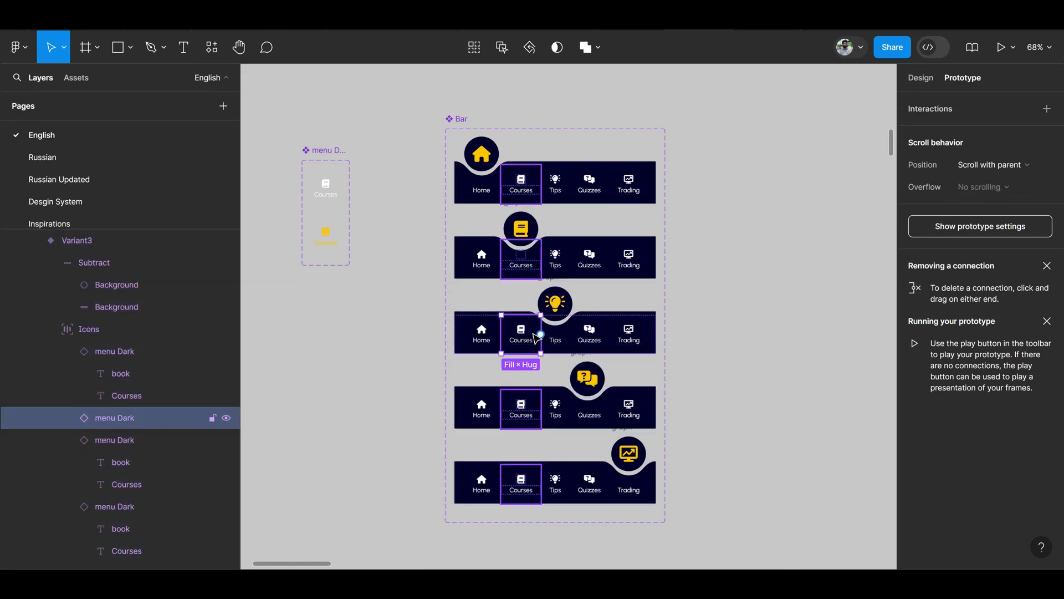
left_click(521, 408, "shift")
left_click(521, 482, "shift")
left_click_drag(541, 334, 559, 254)
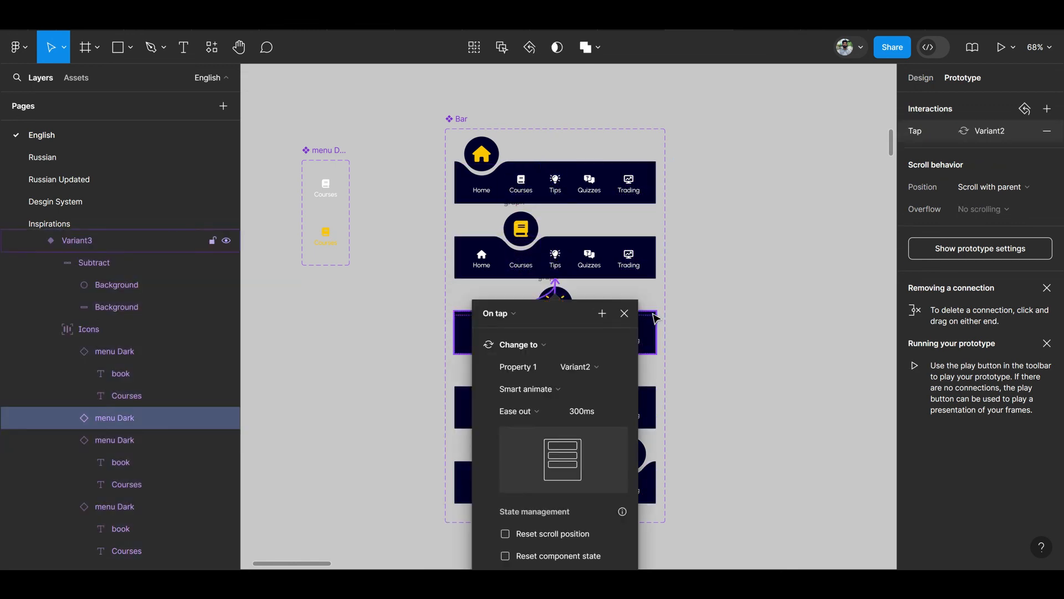
left_click(611, 254)
Connect the Tips items of Variant2, Variant4 and Variant5 to Variant3 with a Smart animate tap interaction.
double_click(562, 261)
double_click(562, 260)
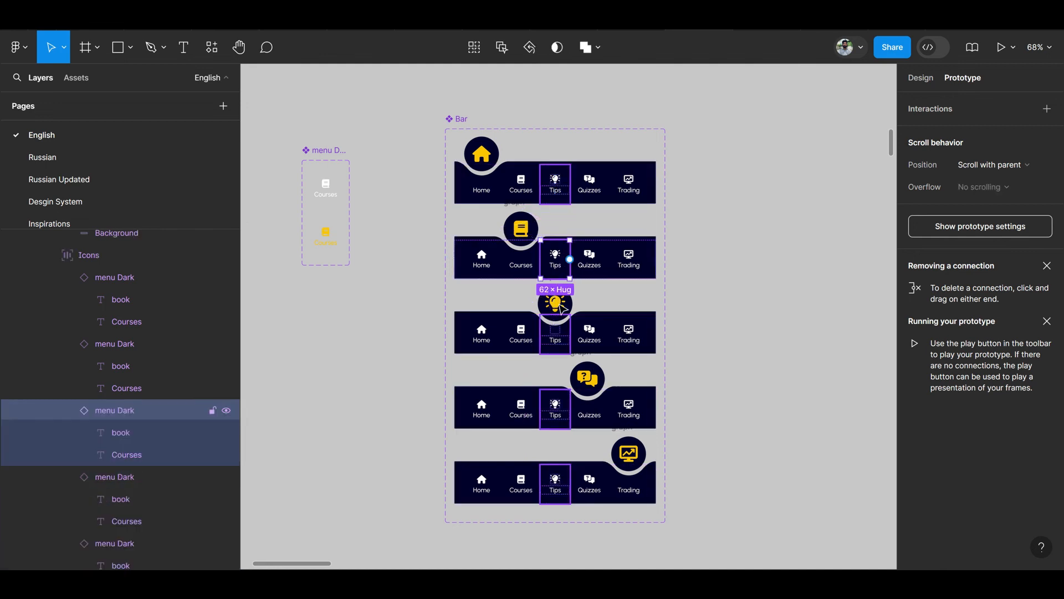
left_click(561, 334, "shift")
left_click(566, 424, "shift")
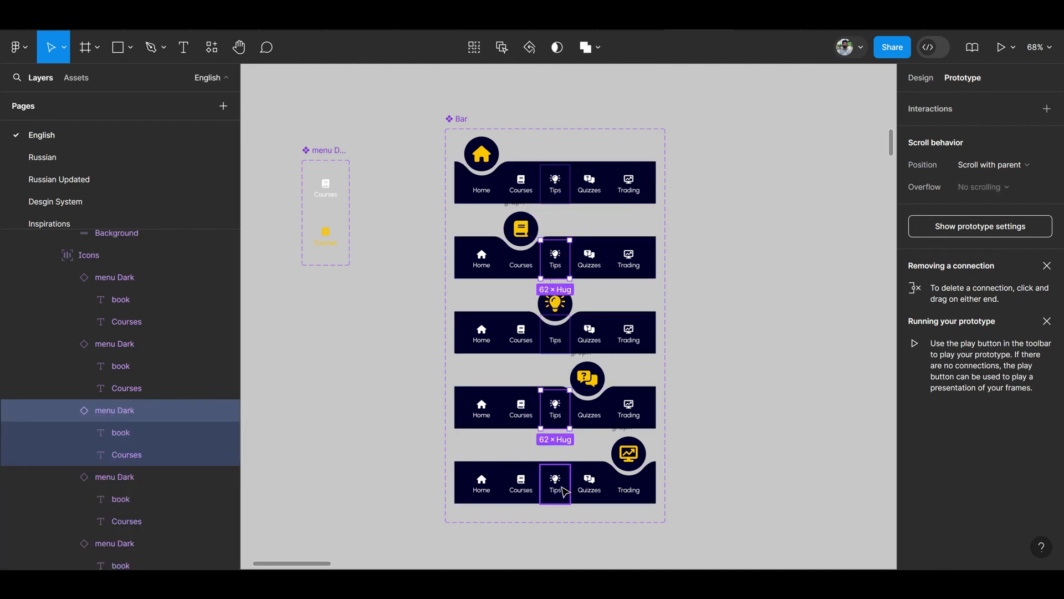
left_click_drag(570, 409, 578, 345)
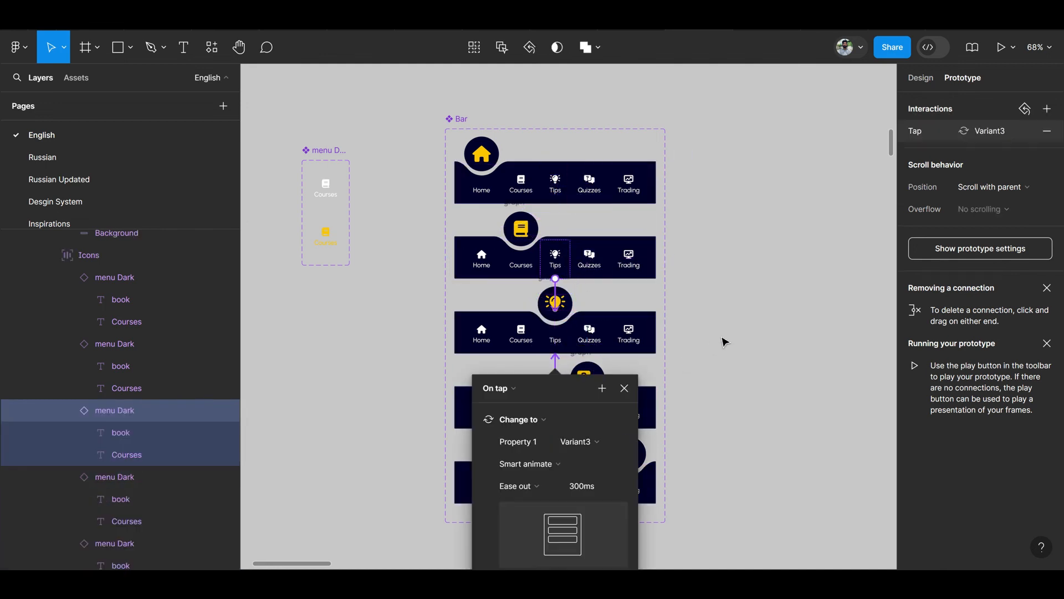
scroll(724, 341, "down", 1)
left_click(624, 354)
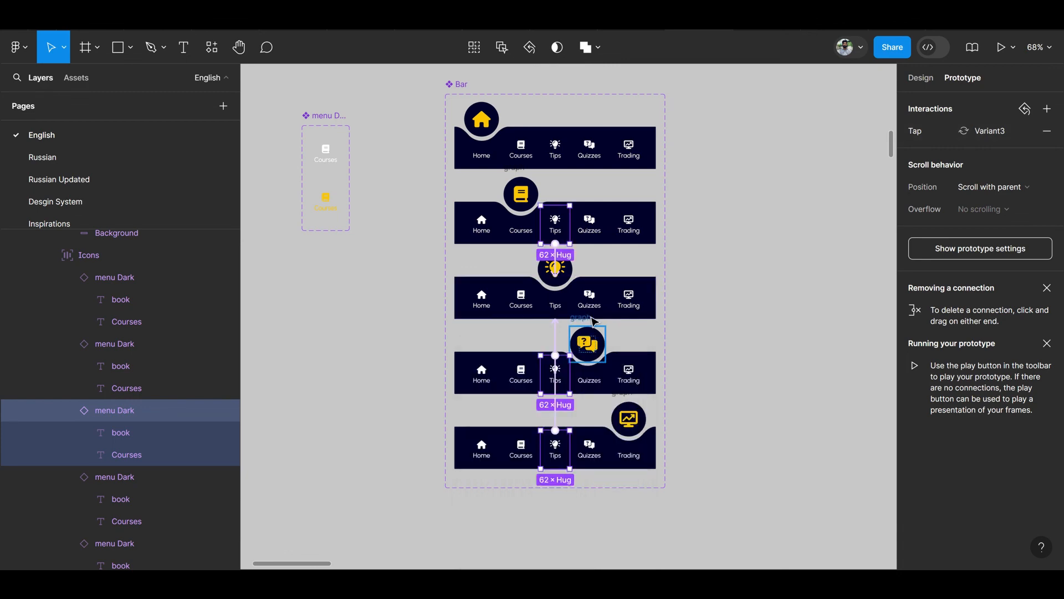
Connect the Quizzes items of Variant2, Variant3 and Variant5 to Variant4 with a tap interaction.
double_click(589, 301)
left_click(561, 150)
double_click(561, 150)
scroll(559, 163, "up", 4)
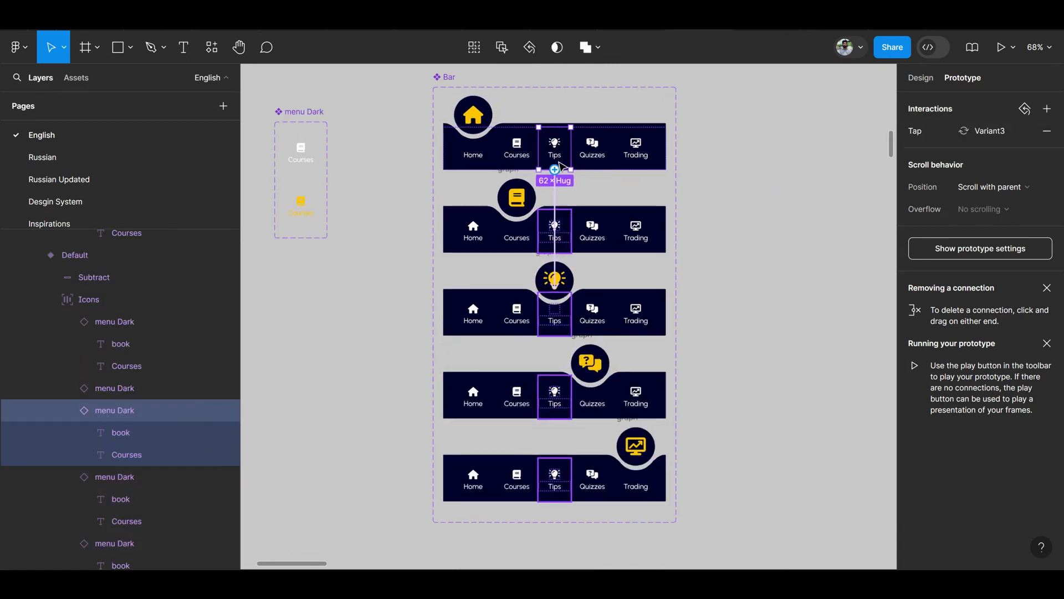
scroll(561, 167, "down", 2)
left_click(610, 148)
left_click(611, 252)
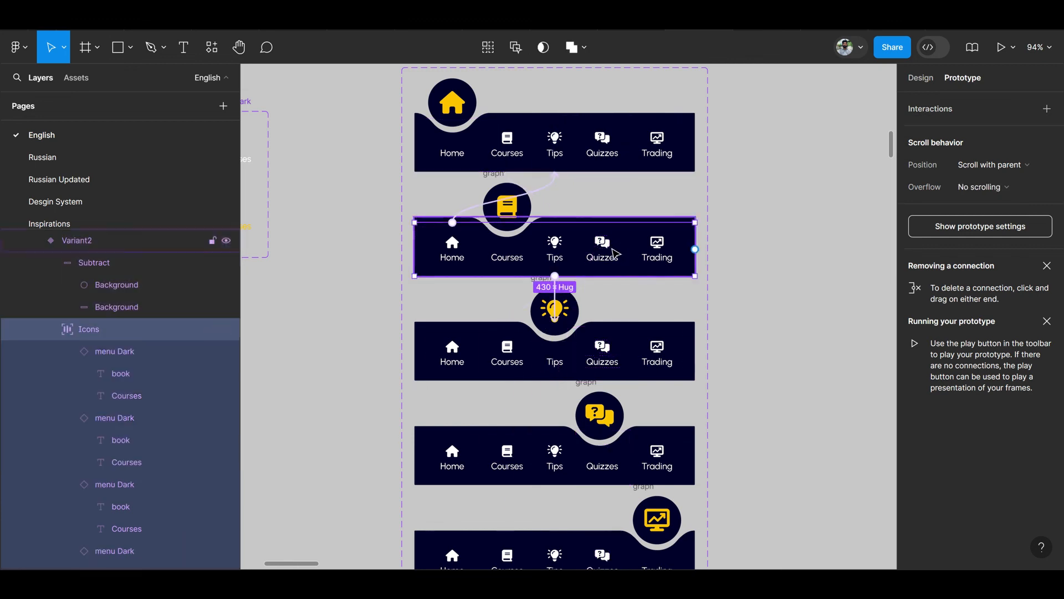
double_click(614, 254)
left_click(612, 358, "shift")
scroll(618, 357, "down", 2)
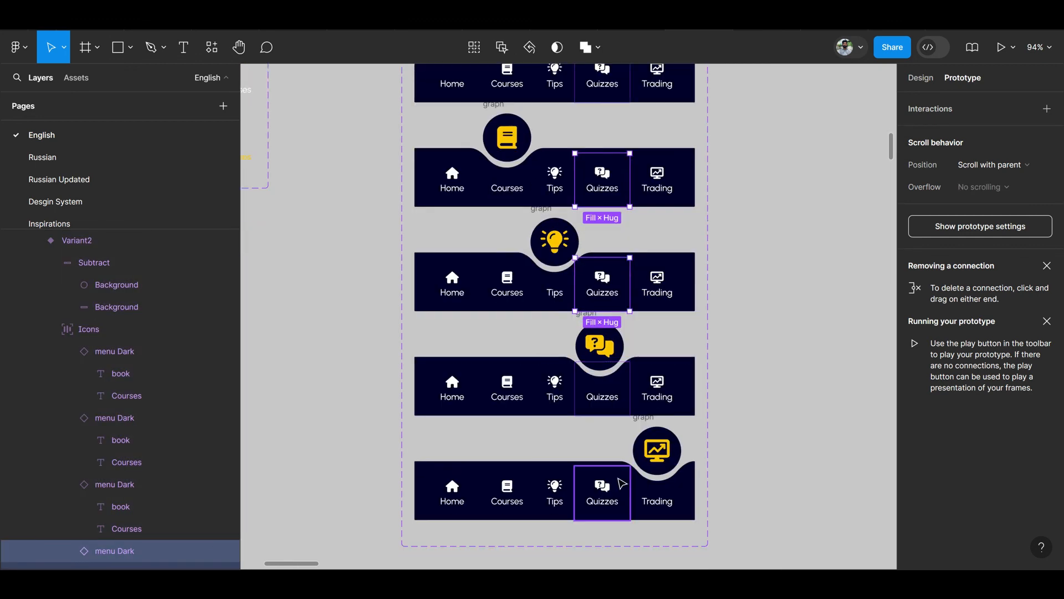
left_click(606, 470, "shift")
left_click_drag(606, 470, 625, 404)
Connect the Trading items of Variant2, Variant3 and Variant4 to Variant5 with a tap interaction.
left_click(657, 283)
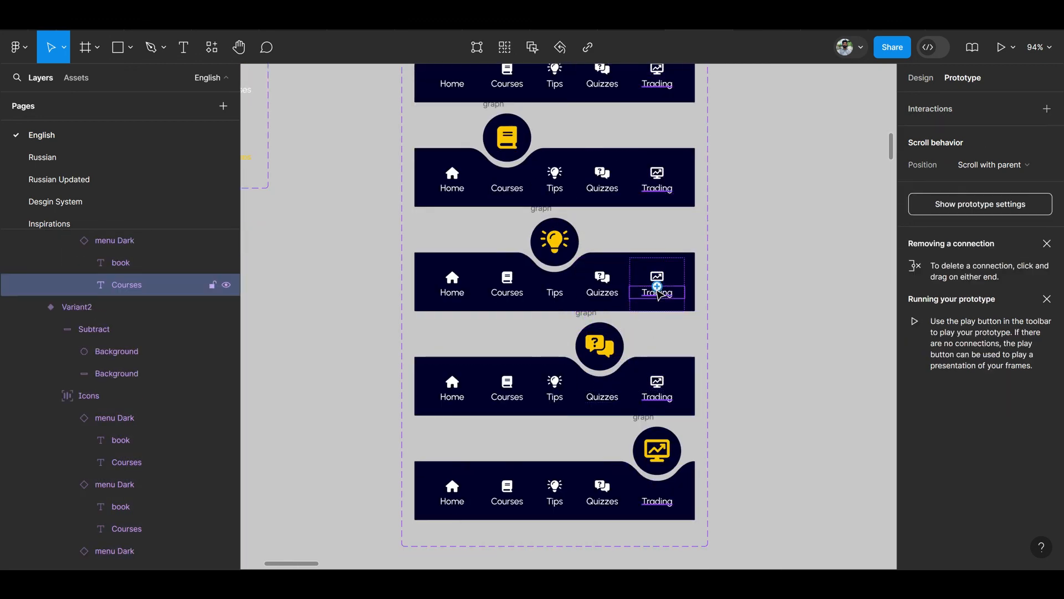
left_click_drag(657, 258, 660, 488)
scroll(687, 422, "down", 4)
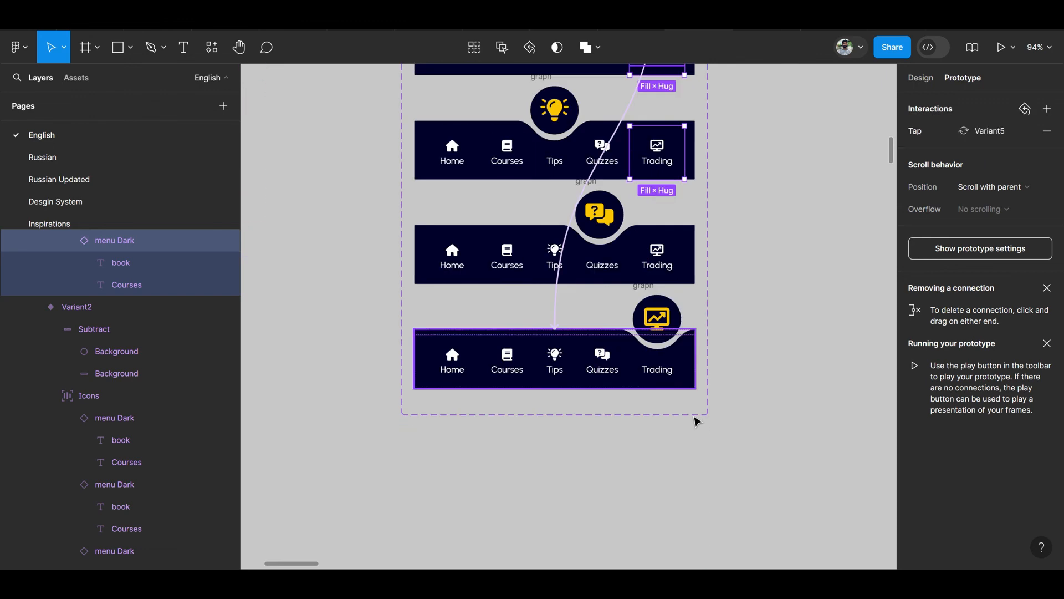
left_click_drag(658, 179, 669, 368)
scroll(669, 369, "down", 3)
left_click(751, 317)
scroll(751, 316, "up", 2)
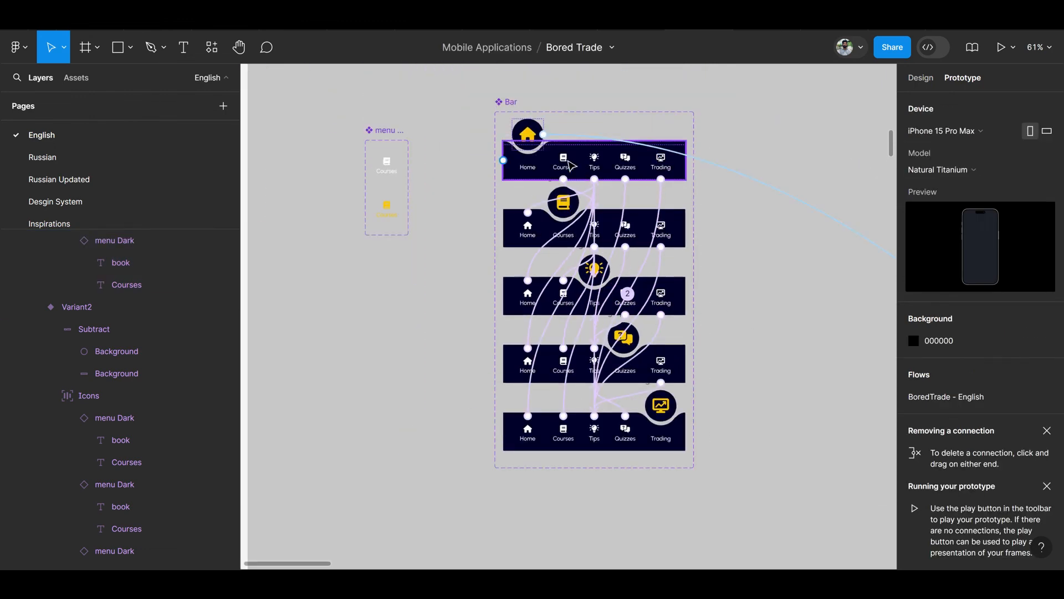
Set the Property 1 value of the Default variant to Home and that of Variant2 to Courses.
left_click(570, 163)
left_click(931, 82)
left_click(993, 360)
type("Home")
key("Return")
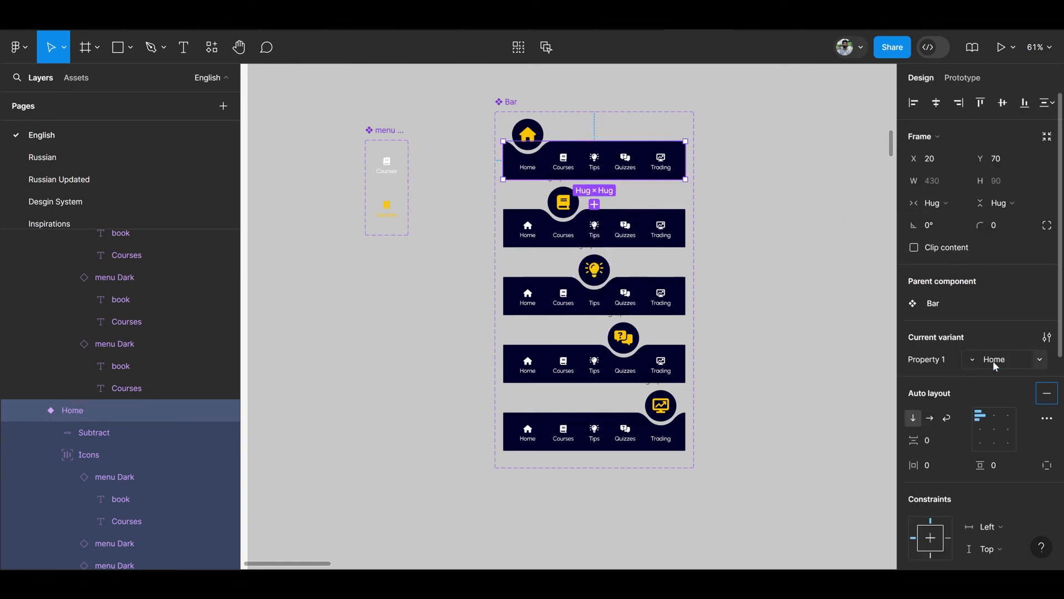
left_click(680, 228)
left_click(1020, 360)
type("Courses")
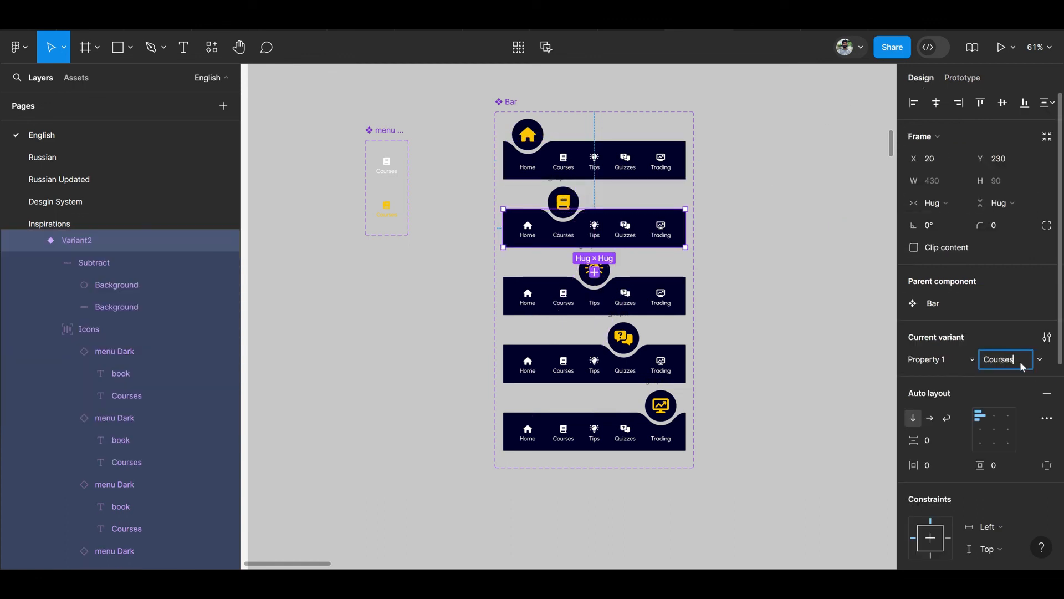
key("Return")
Set the Property 1 values of Variant3, Variant4 and Variant5 to Tips, Quizzes and Trading respectively.
key("Tab")
type("Tips")
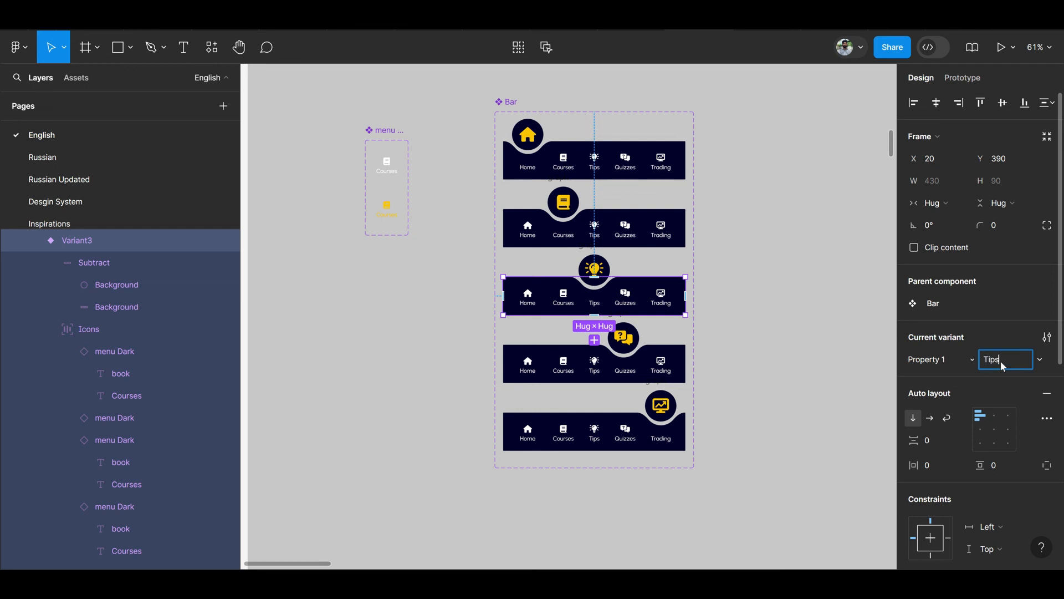
key("Return")
key("Tab")
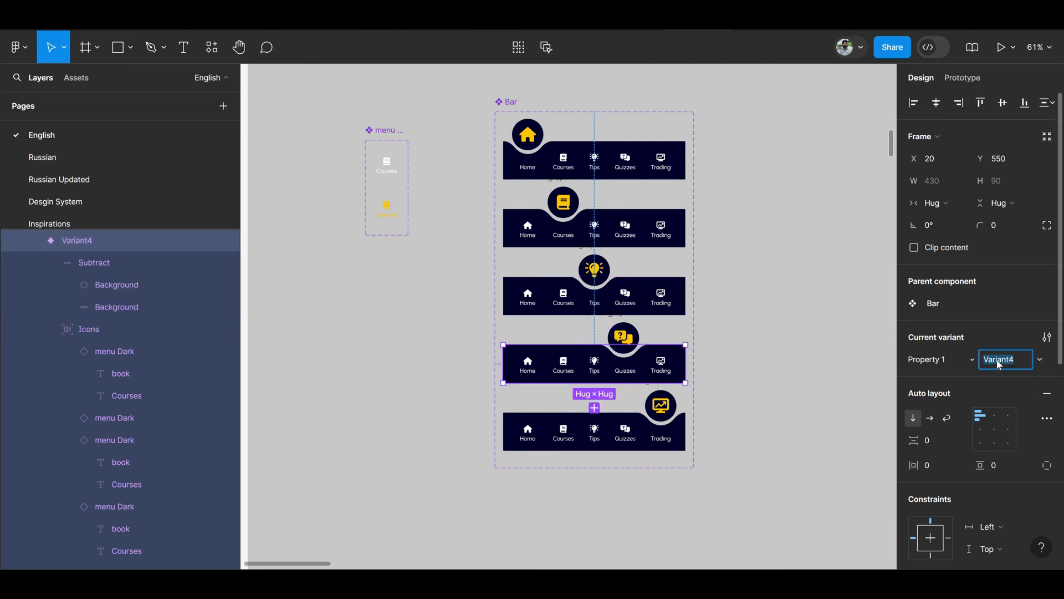
type("Quizzes")
key("Return")
key("Tab")
type("T")
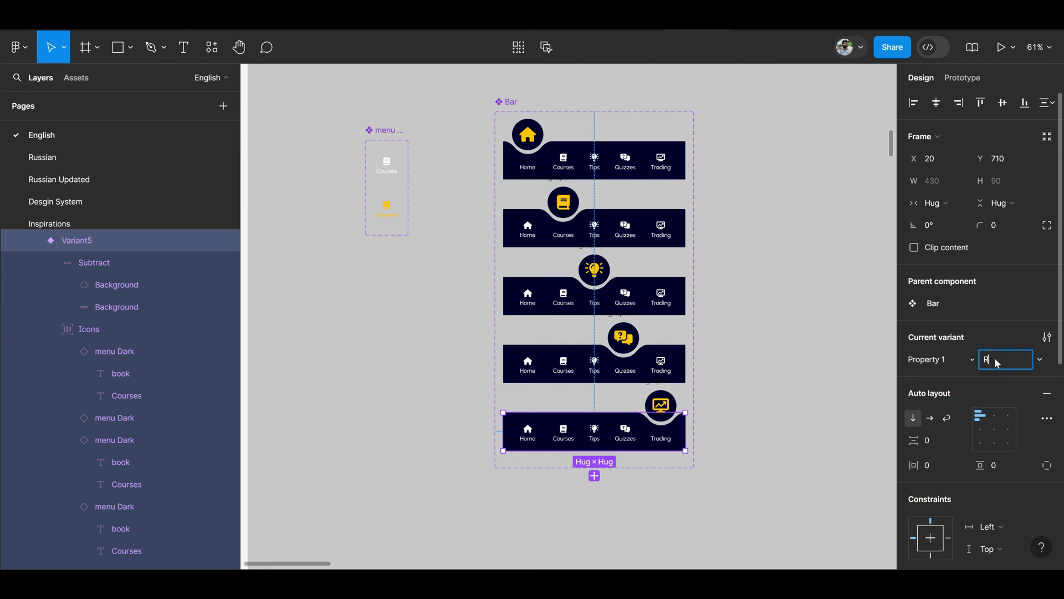
type("rading")
key("Return")
left_click(542, 126)
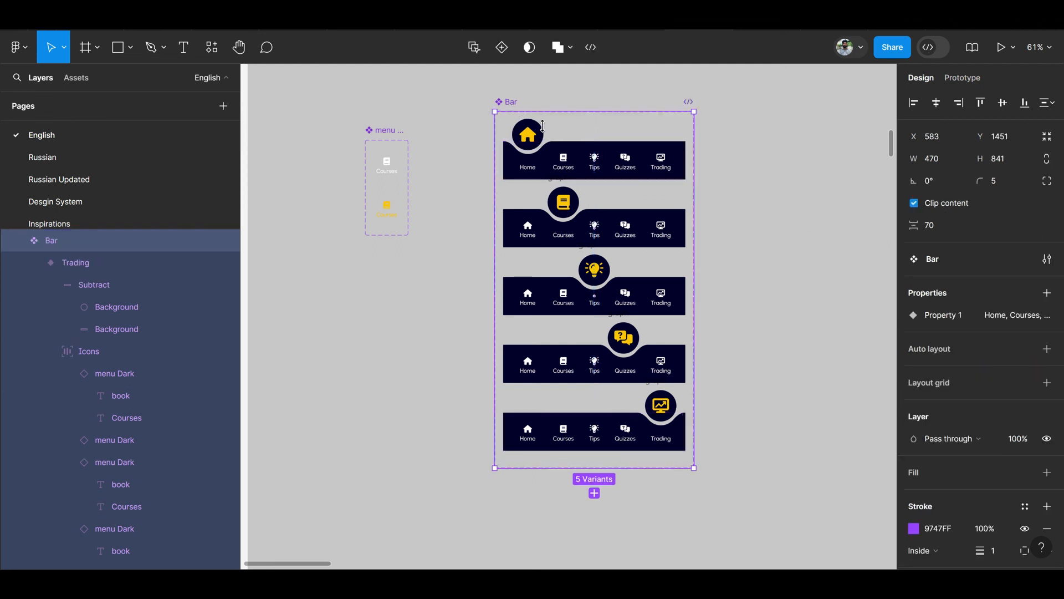
Preview the prototype and test the navigation bar's Courses, Tips, Quizzes and Trading items.
left_click(589, 167)
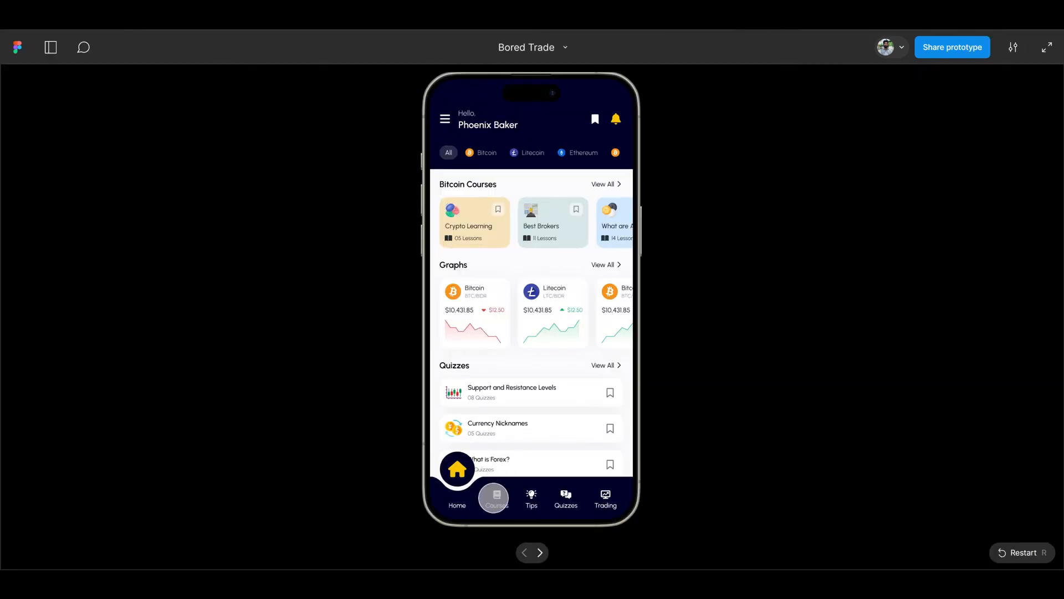
left_click(500, 499)
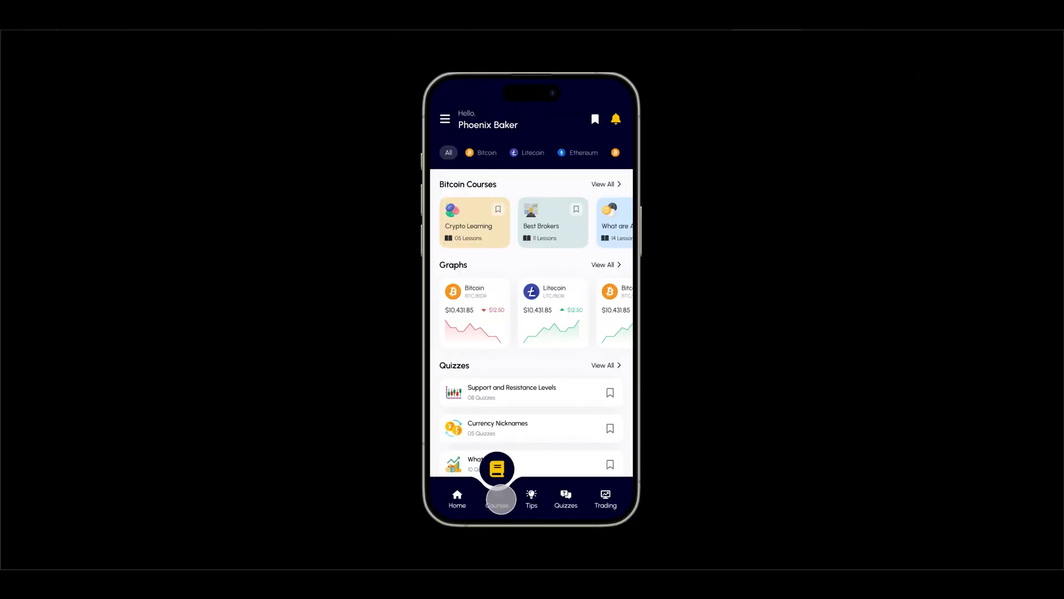
left_click(531, 498)
left_click(566, 499)
left_click(605, 501)
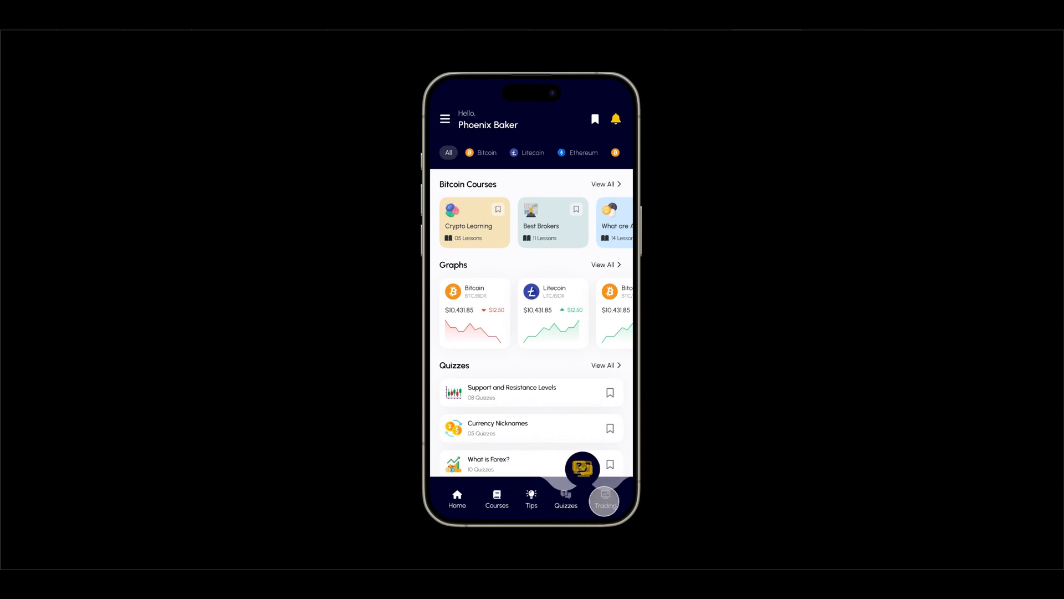
left_click(531, 491)
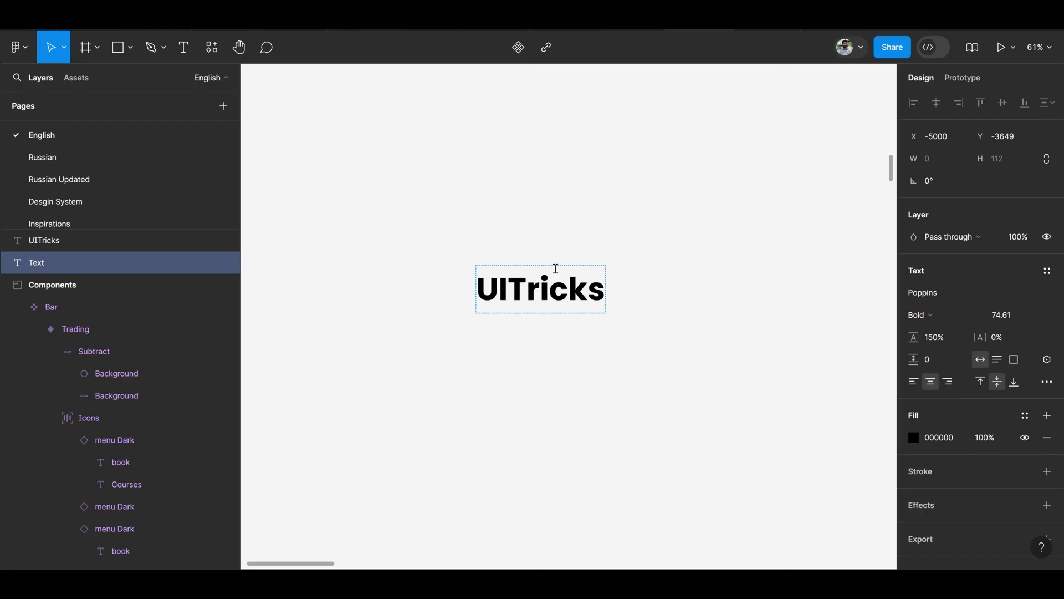
Enter the text "Thanks for watching" above the UITricks text and align both on their horizontal centers.
type("Thanks for")
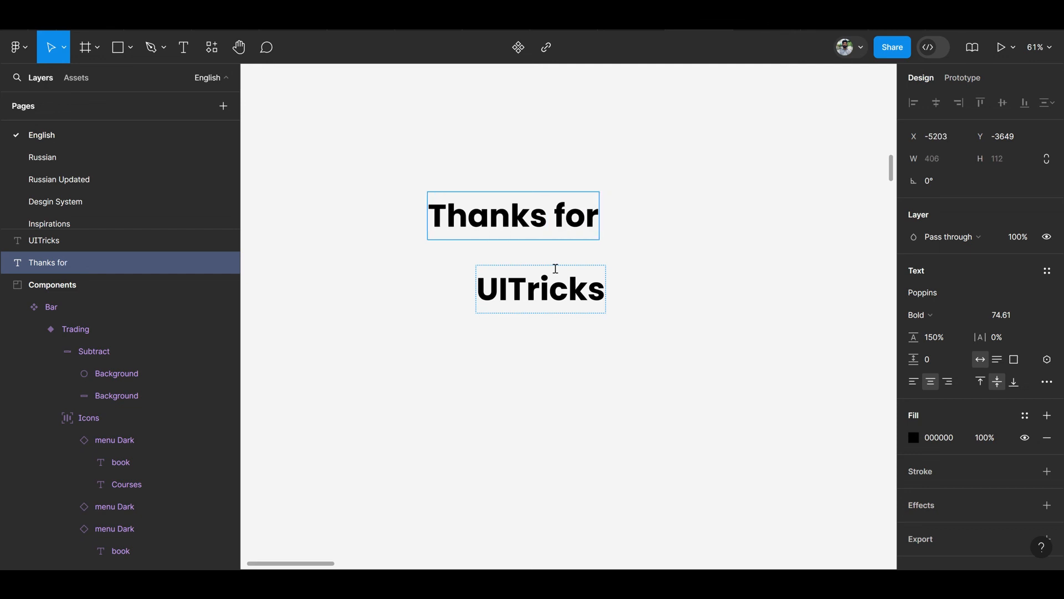
type(" watching")
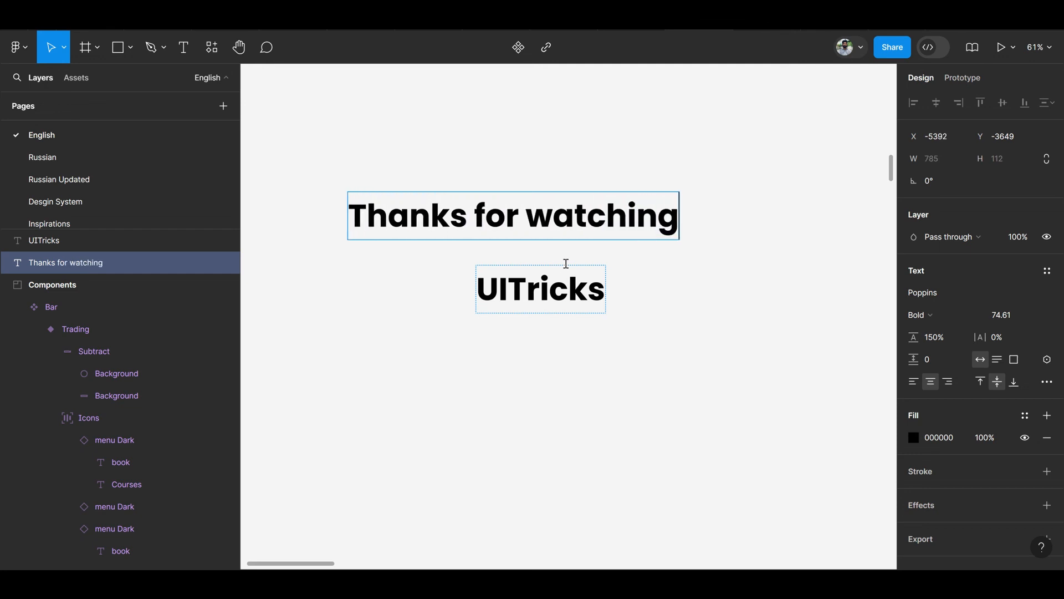
left_click(566, 264)
left_click(589, 230, "shift")
left_click(936, 102)
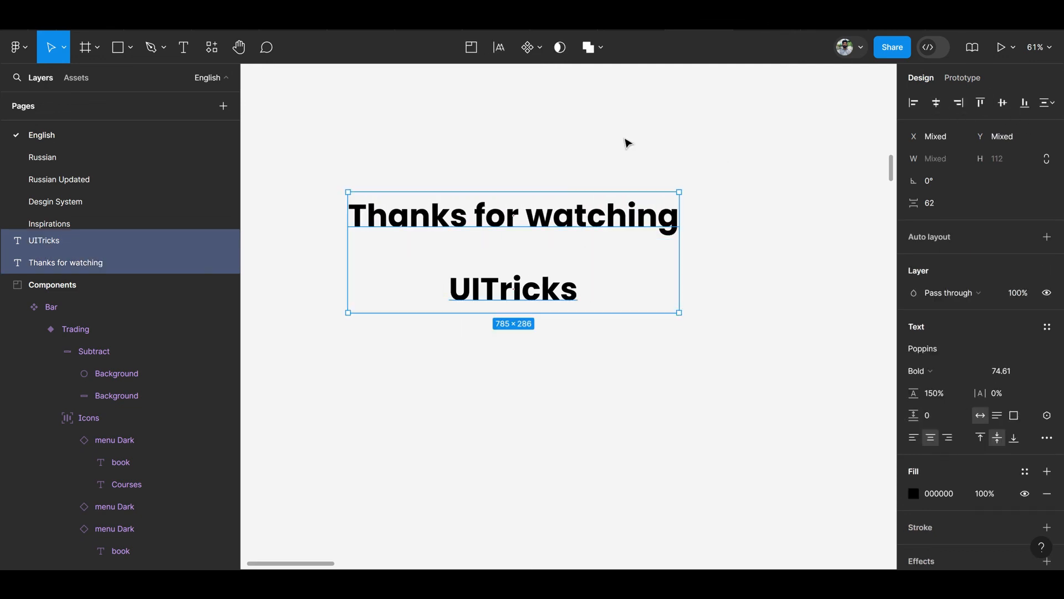